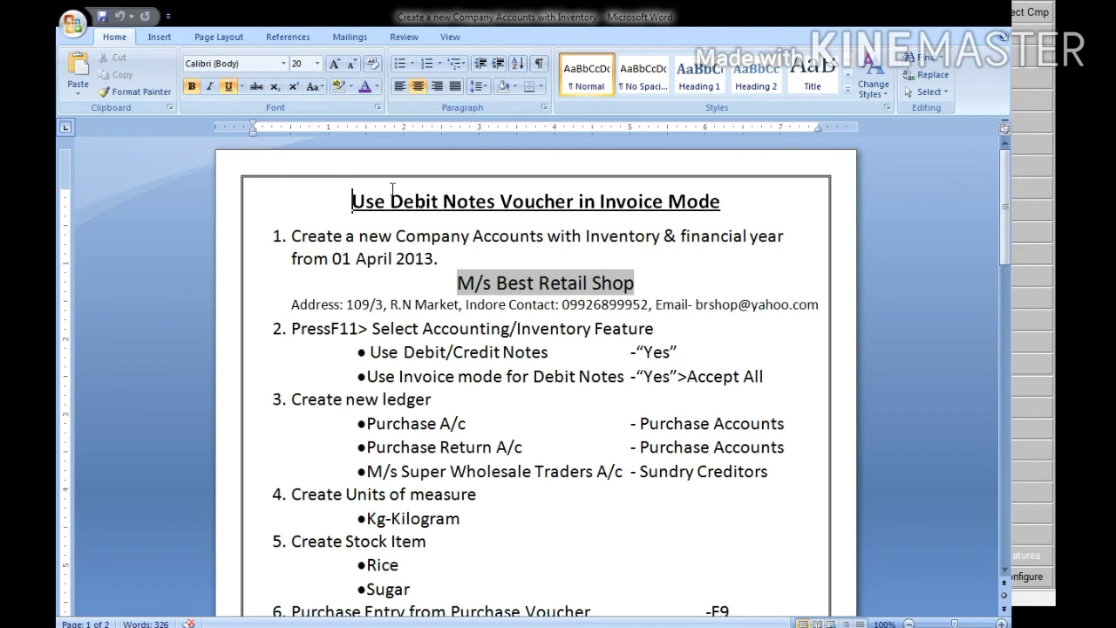
{"action": "scroll", "coordinate": [518, 376], "scroll_direction": "down", "scroll_amount": 2}
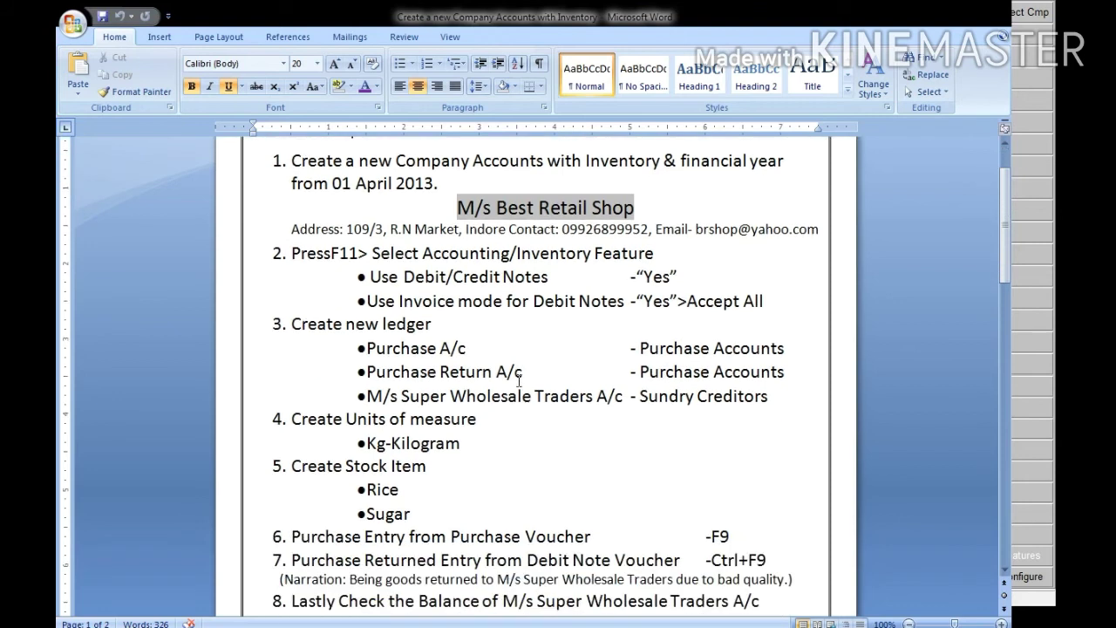
{"action": "scroll", "coordinate": [483, 351], "scroll_direction": "up", "scroll_amount": 1}
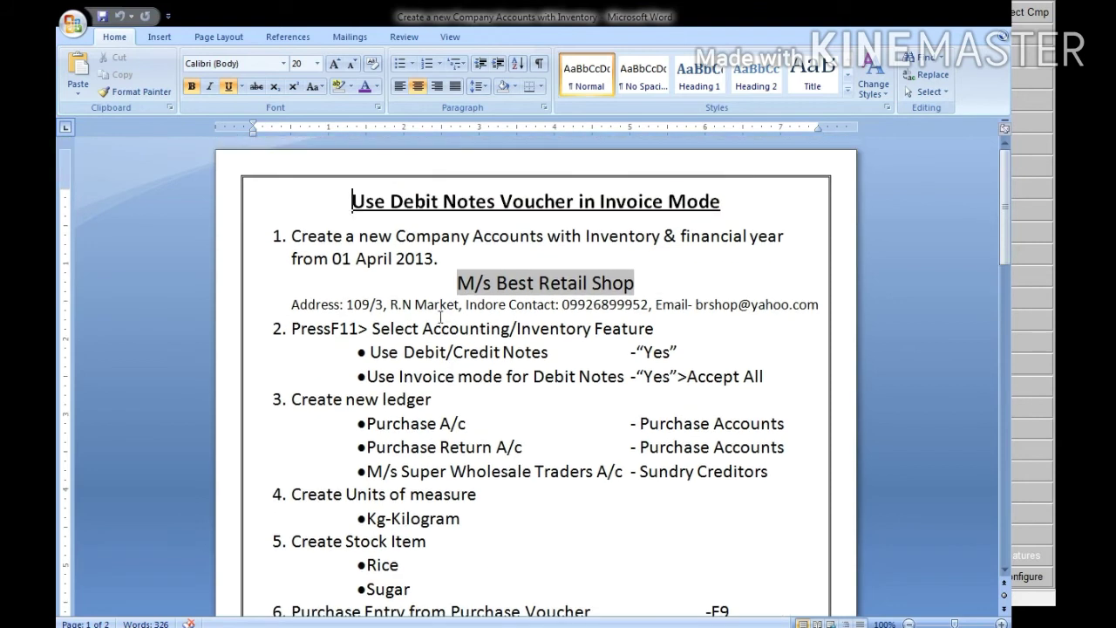
{"action": "scroll", "coordinate": [462, 351], "scroll_direction": "down", "scroll_amount": 3}
{"action": "scroll", "coordinate": [454, 355], "scroll_direction": "down", "scroll_amount": 7}
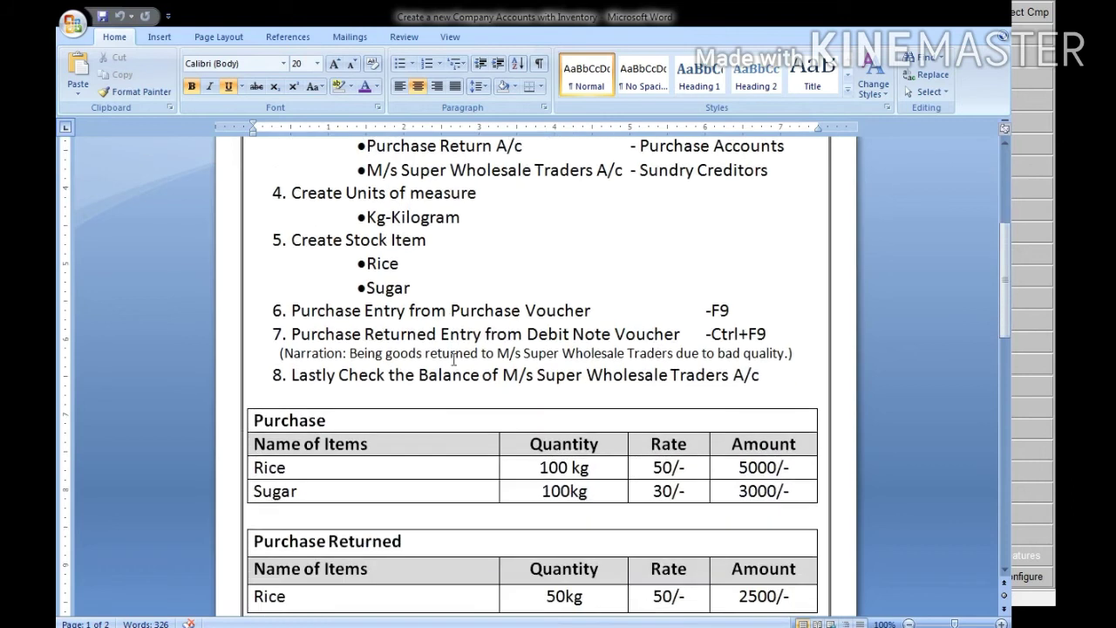
{"action": "scroll", "coordinate": [470, 366], "scroll_direction": "up", "scroll_amount": 9}
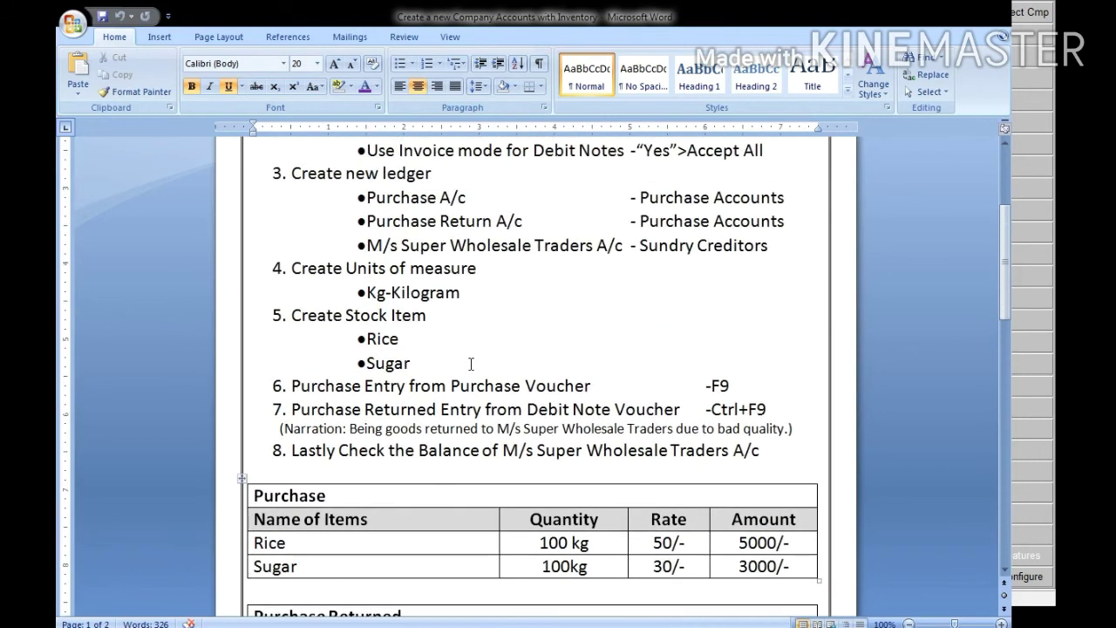
{"action": "scroll", "coordinate": [471, 360], "scroll_direction": "up", "scroll_amount": 1}
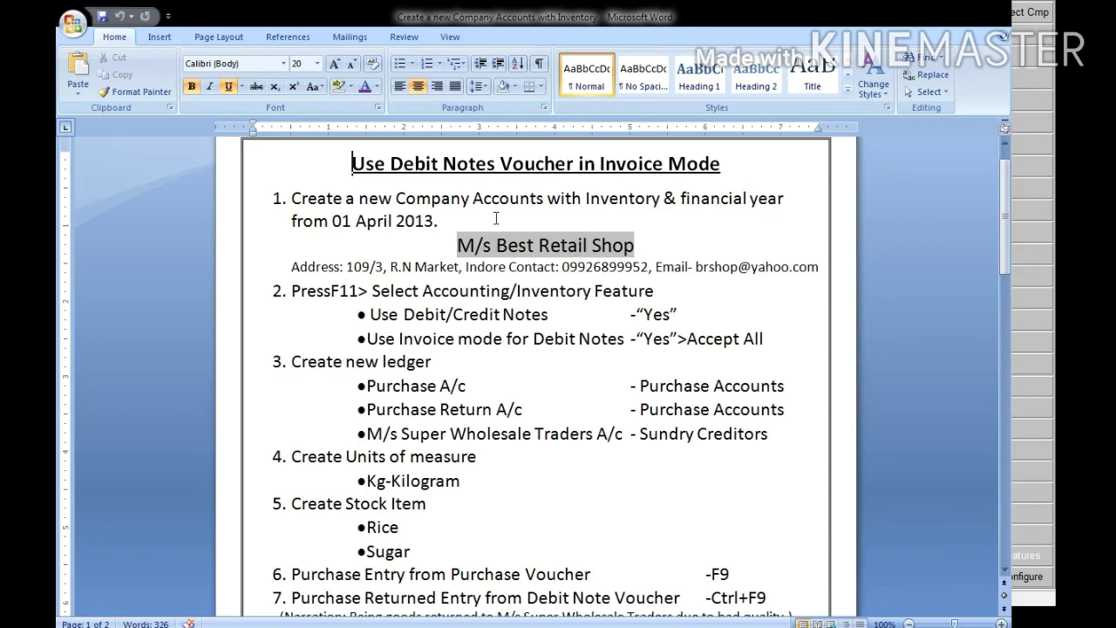
{"action": "scroll", "coordinate": [495, 317], "scroll_direction": "down", "scroll_amount": 5}
{"action": "scroll", "coordinate": [494, 318], "scroll_direction": "down", "scroll_amount": 4}
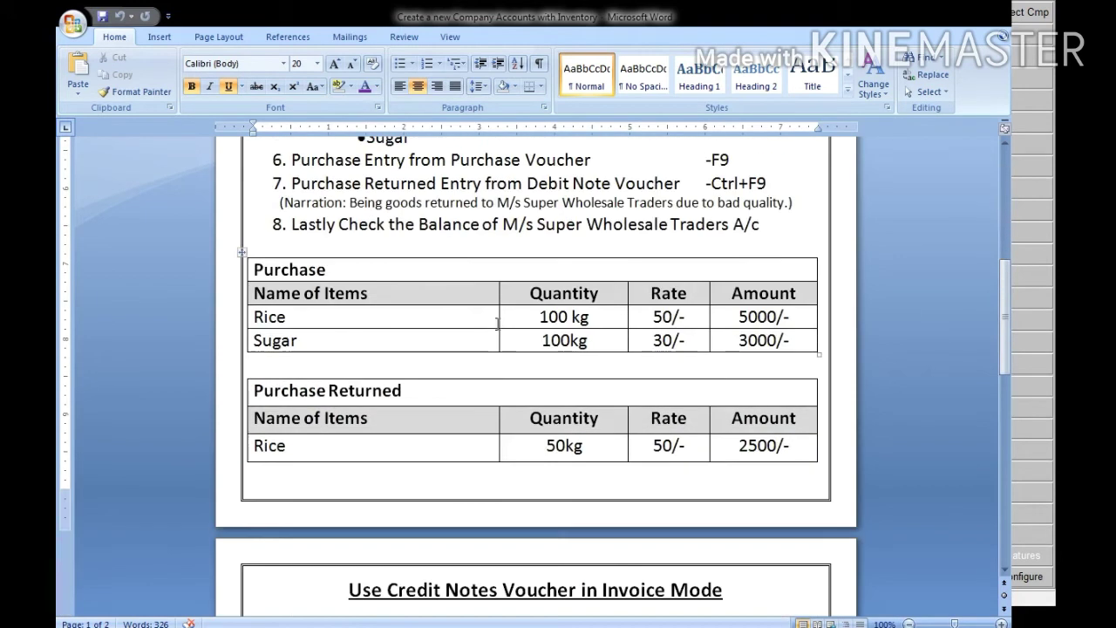
{"action": "scroll", "coordinate": [500, 322], "scroll_direction": "down", "scroll_amount": 1}
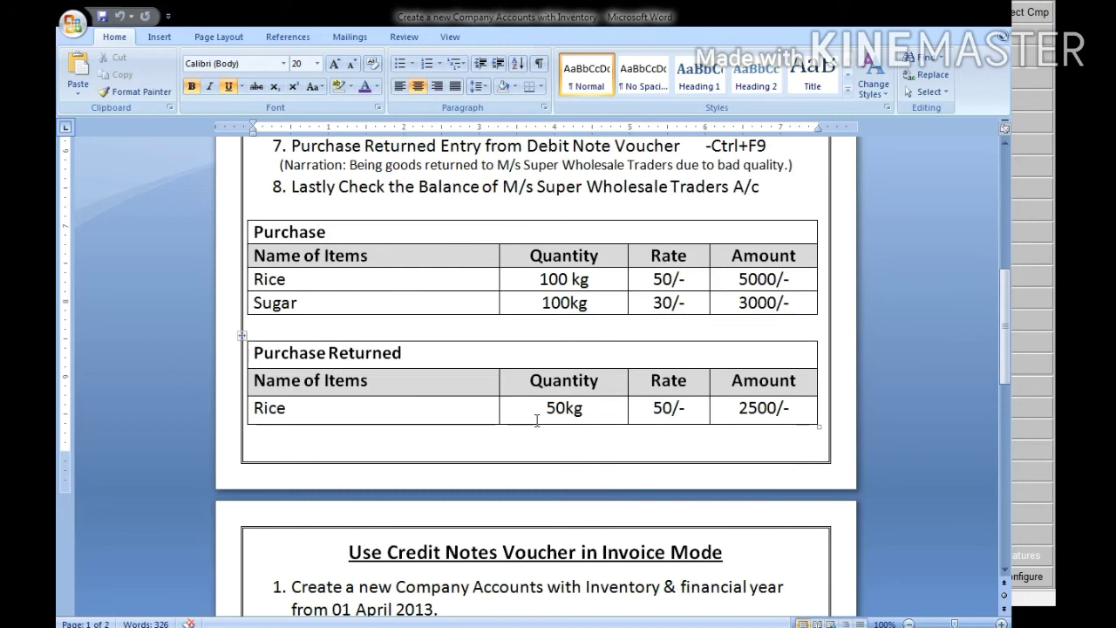
{"action": "scroll", "coordinate": [537, 419], "scroll_direction": "up", "scroll_amount": 13}
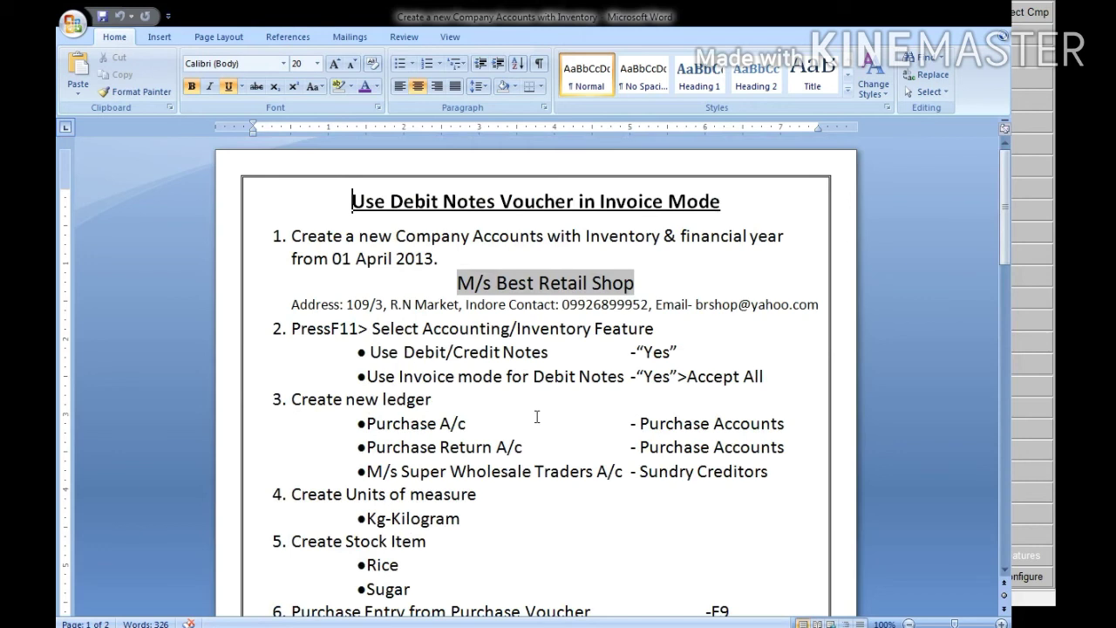
{"action": "scroll", "coordinate": [511, 447], "scroll_direction": "down", "scroll_amount": 5}
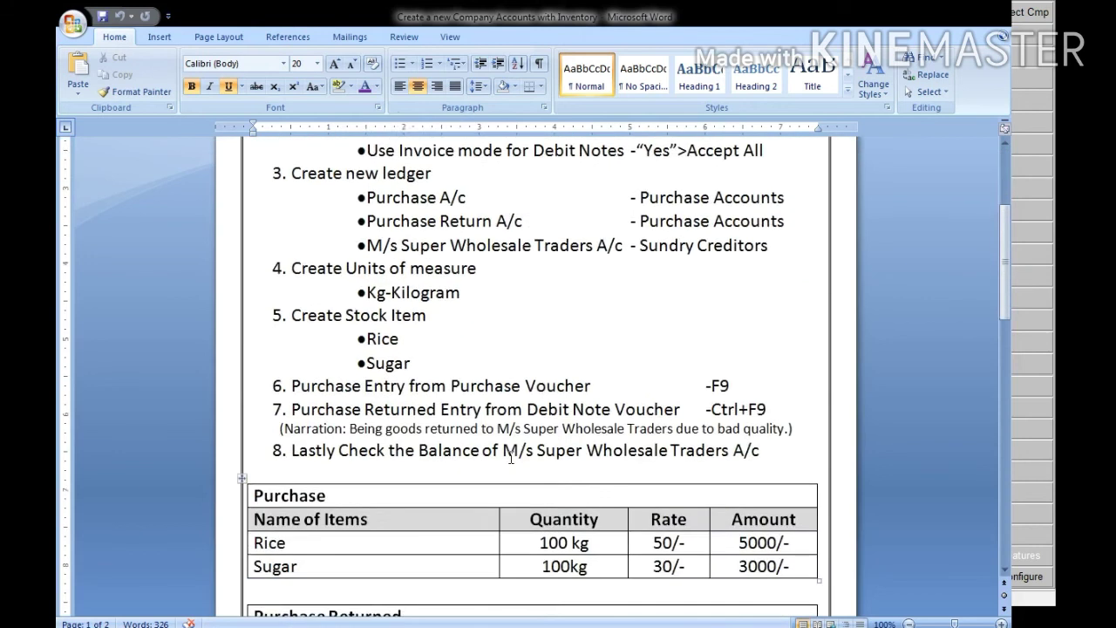
{"action": "scroll", "coordinate": [511, 457], "scroll_direction": "down", "scroll_amount": 10}
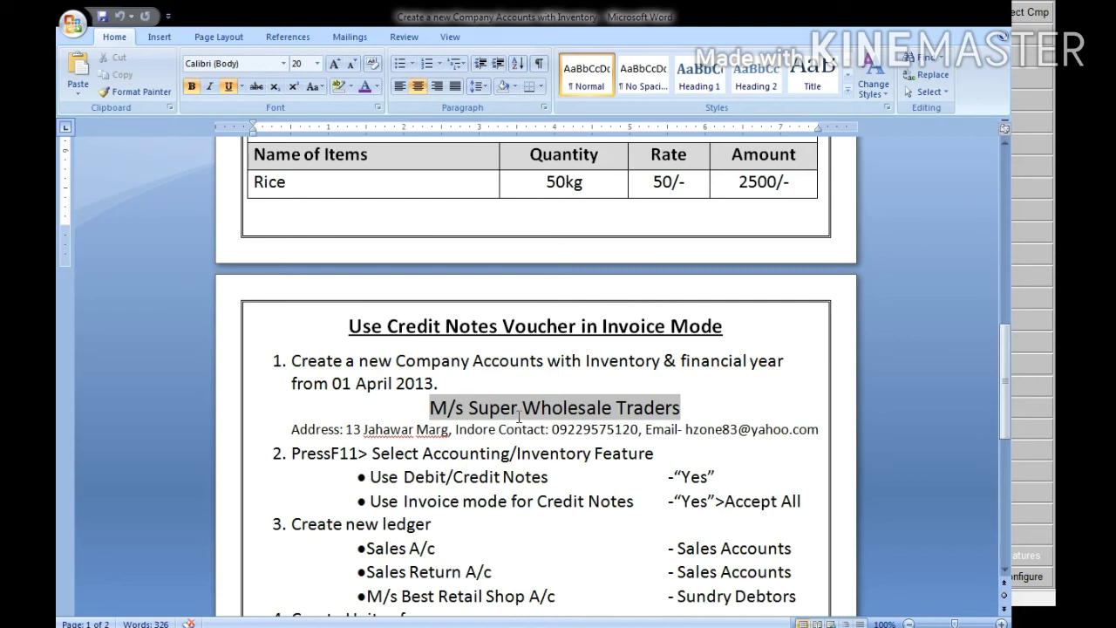
{"action": "scroll", "coordinate": [519, 418], "scroll_direction": "up", "scroll_amount": 10}
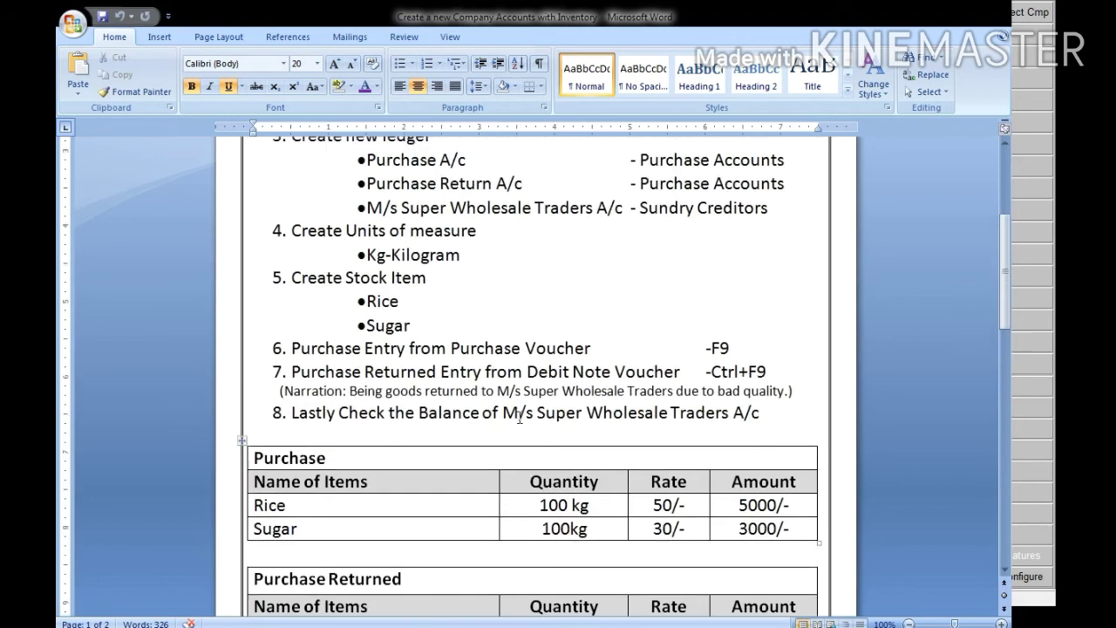
{"action": "scroll", "coordinate": [520, 417], "scroll_direction": "up", "scroll_amount": 3}
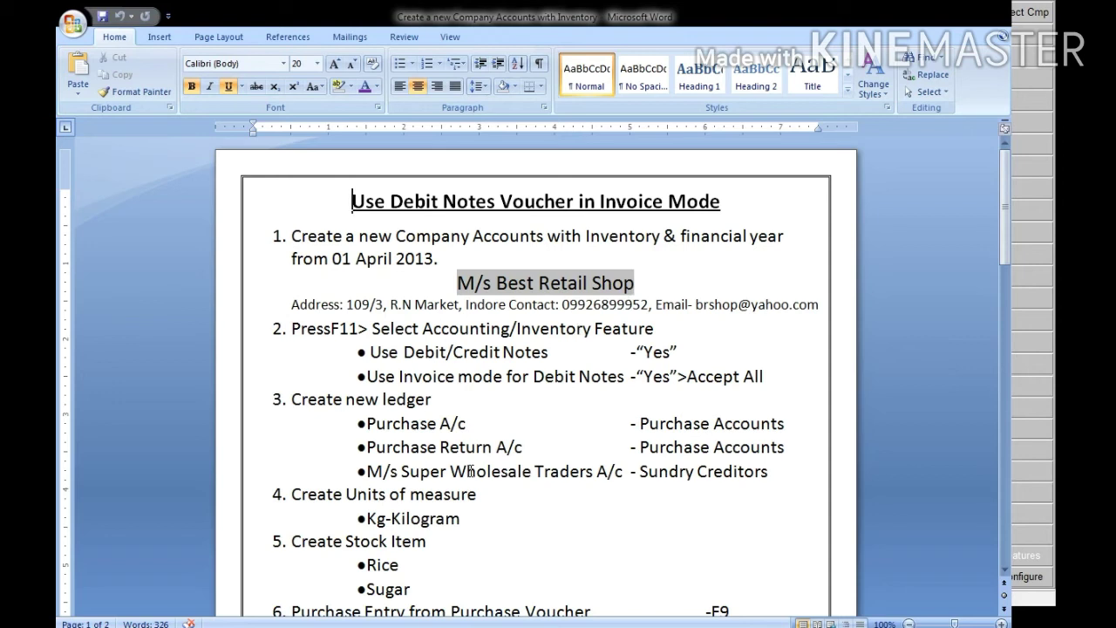
{"action": "scroll", "coordinate": [467, 473], "scroll_direction": "down", "scroll_amount": 5}
{"action": "scroll", "coordinate": [430, 475], "scroll_direction": "down", "scroll_amount": 1}
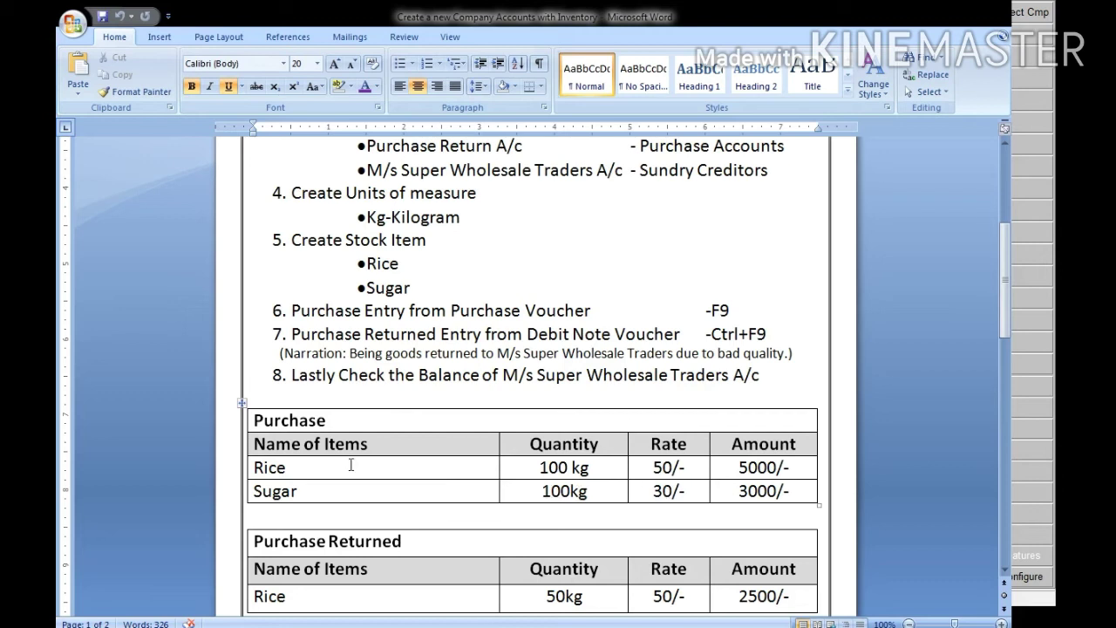
{"action": "scroll", "coordinate": [350, 476], "scroll_direction": "up", "scroll_amount": 4}
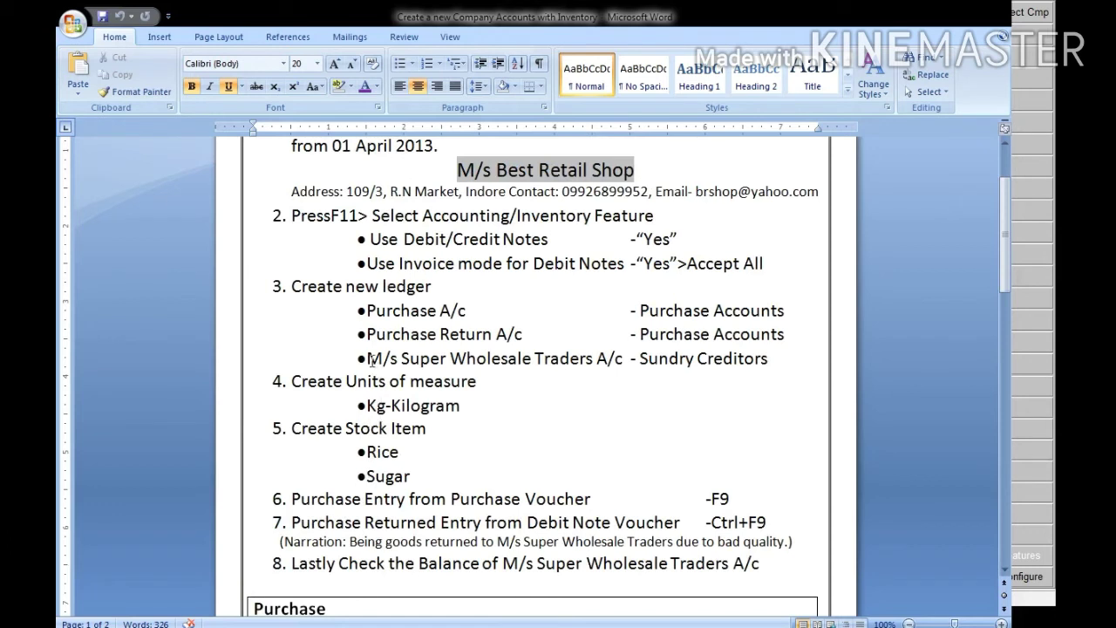
{"action": "left_click_drag", "start_coordinate": [367, 357], "coordinate": [774, 358]}
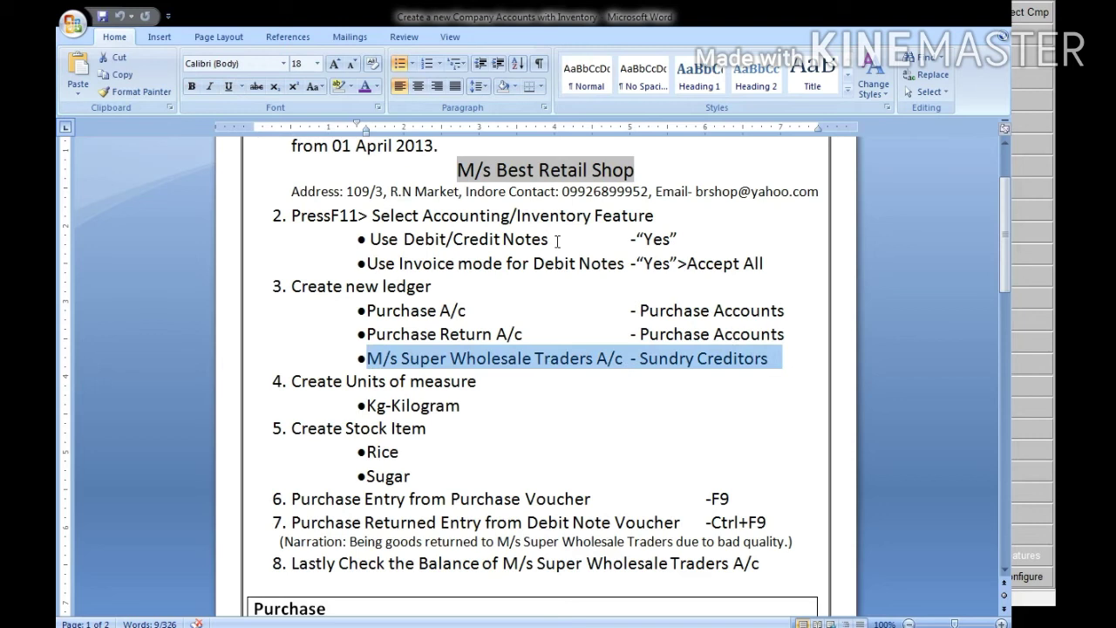
{"action": "left_click", "coordinate": [393, 375]}
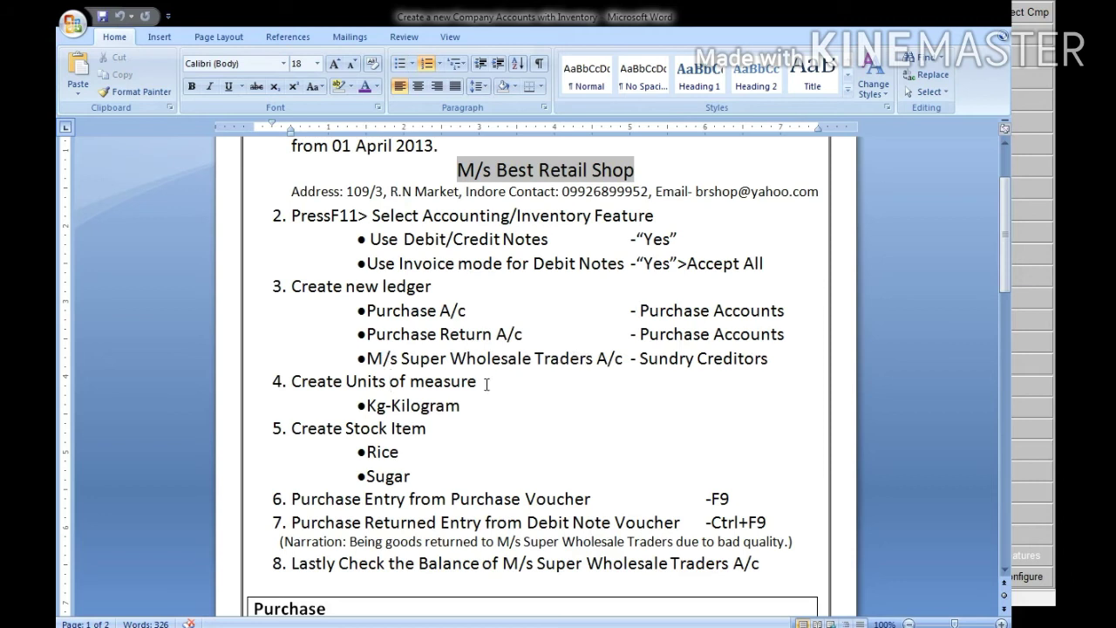
{"action": "scroll", "coordinate": [489, 384], "scroll_direction": "down", "scroll_amount": 4}
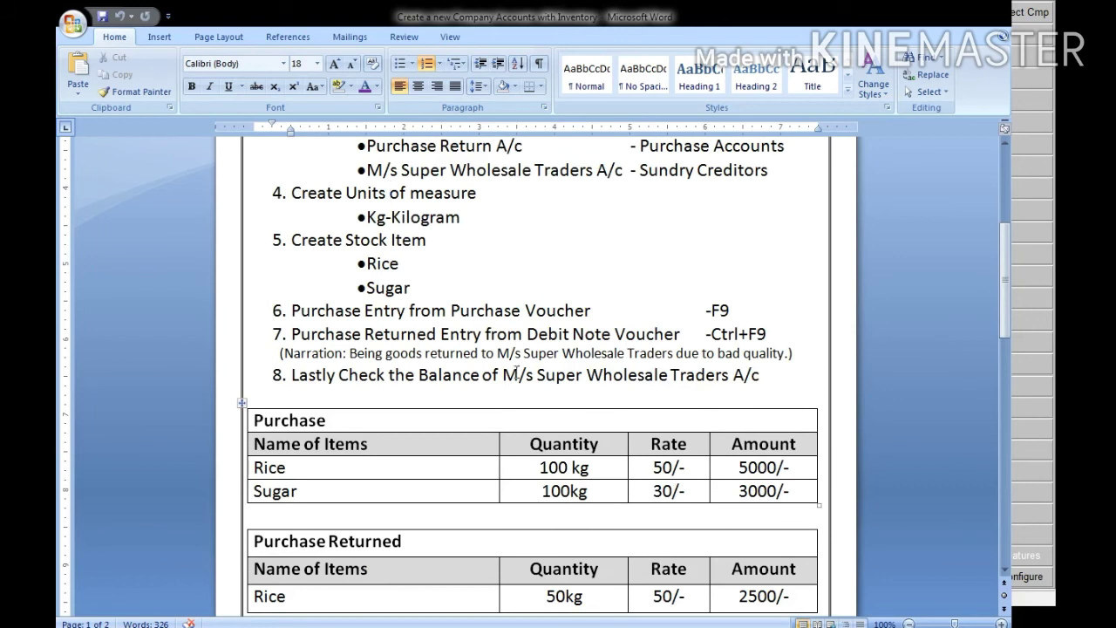
{"action": "left_click_drag", "start_coordinate": [372, 166], "coordinate": [622, 171]}
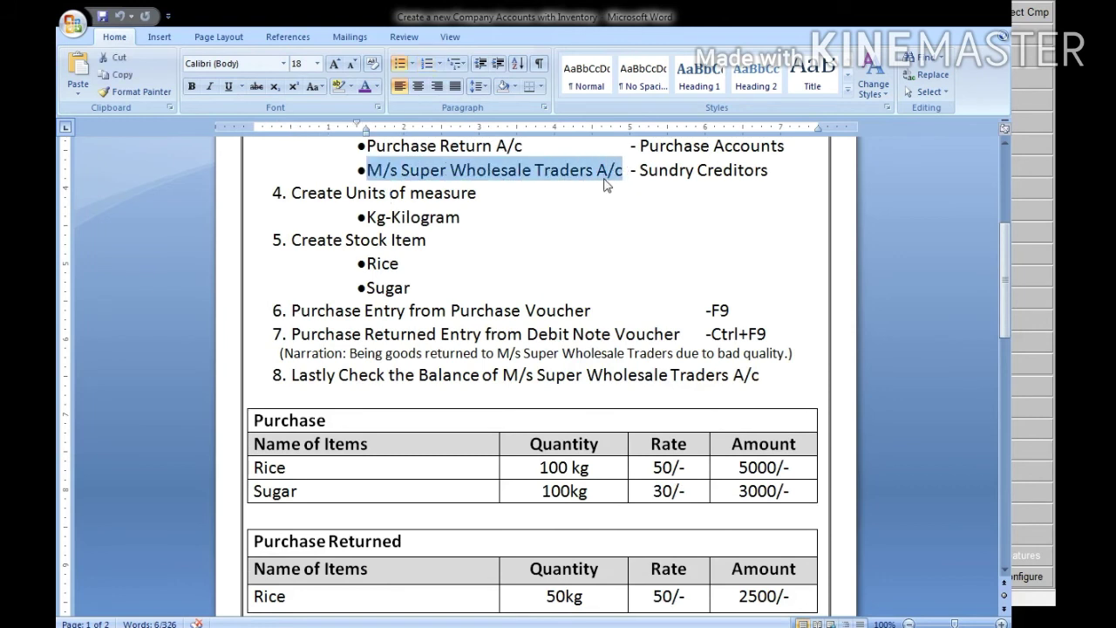
{"action": "left_click", "coordinate": [608, 187]}
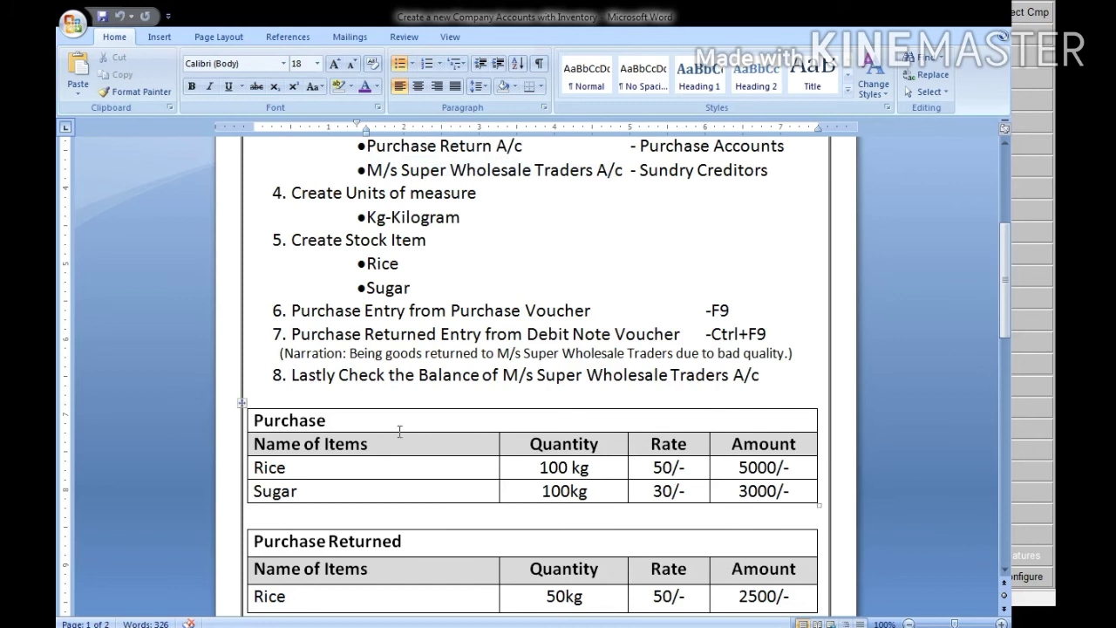
{"action": "scroll", "coordinate": [344, 471], "scroll_direction": "down", "scroll_amount": 2}
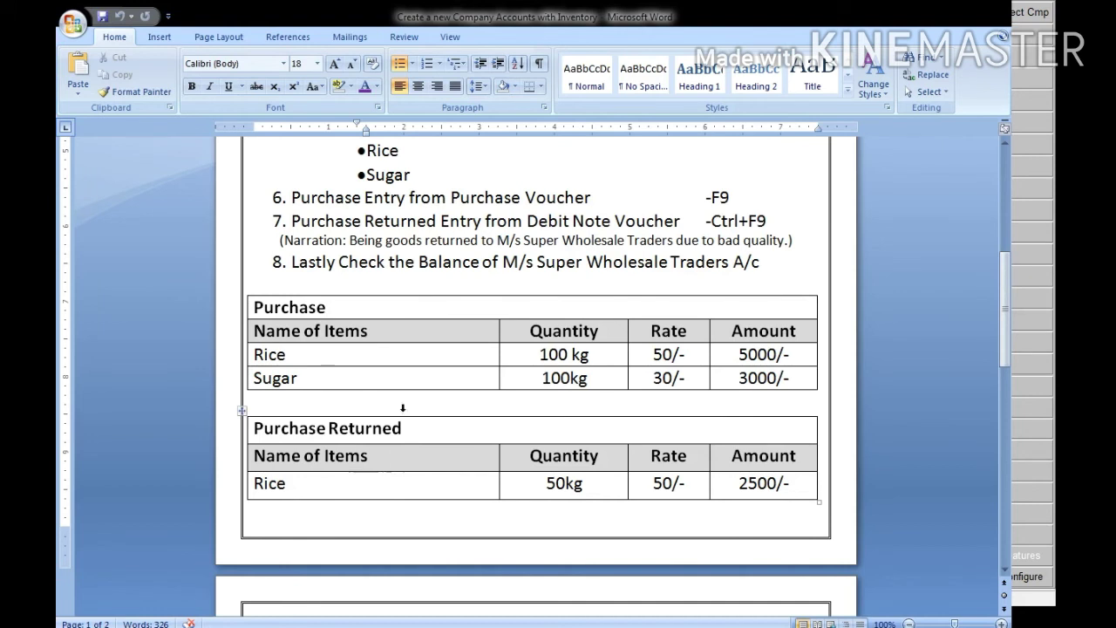
{"action": "scroll", "coordinate": [410, 325], "scroll_direction": "up", "scroll_amount": 1}
{"action": "scroll", "coordinate": [411, 324], "scroll_direction": "up", "scroll_amount": 4}
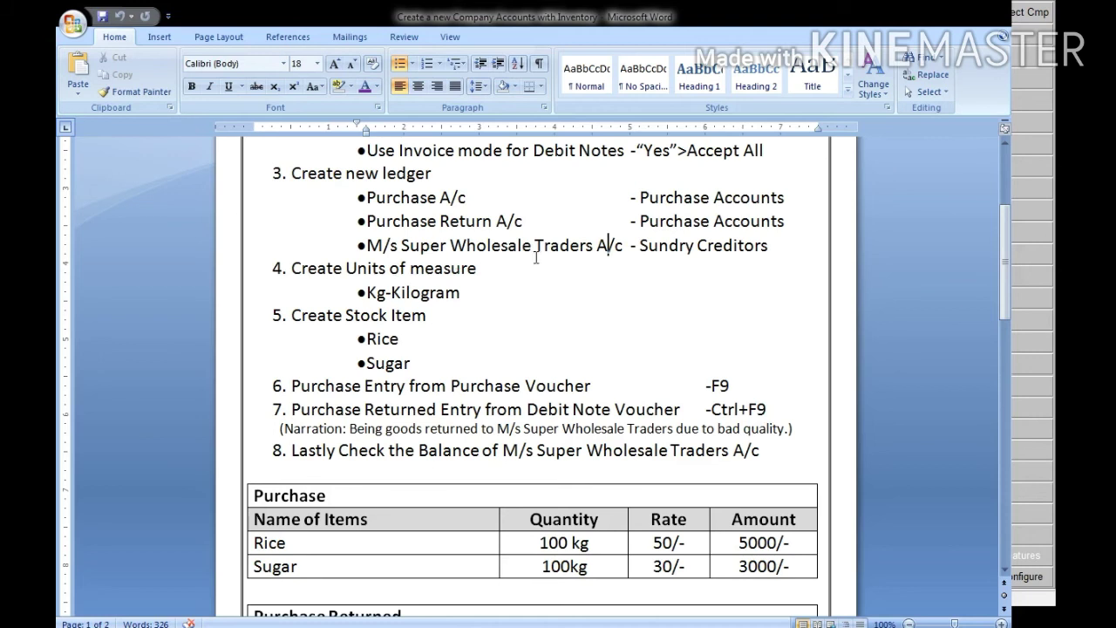
Leave the Word instruction sheet and bring up Tally's Gateway of Tally with the Company Info menu
{"action": "scroll", "coordinate": [593, 253], "scroll_direction": "down", "scroll_amount": 2}
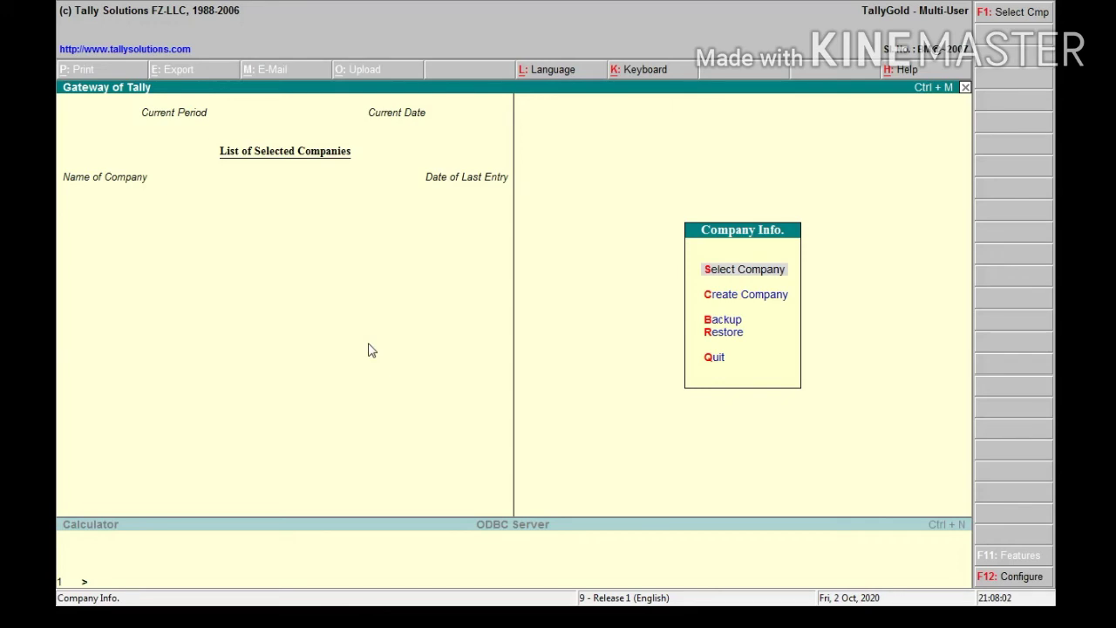
Start a new company named M/s Best Retail Shop, keeping the same mailing name
{"action": "key", "text": "Down"}
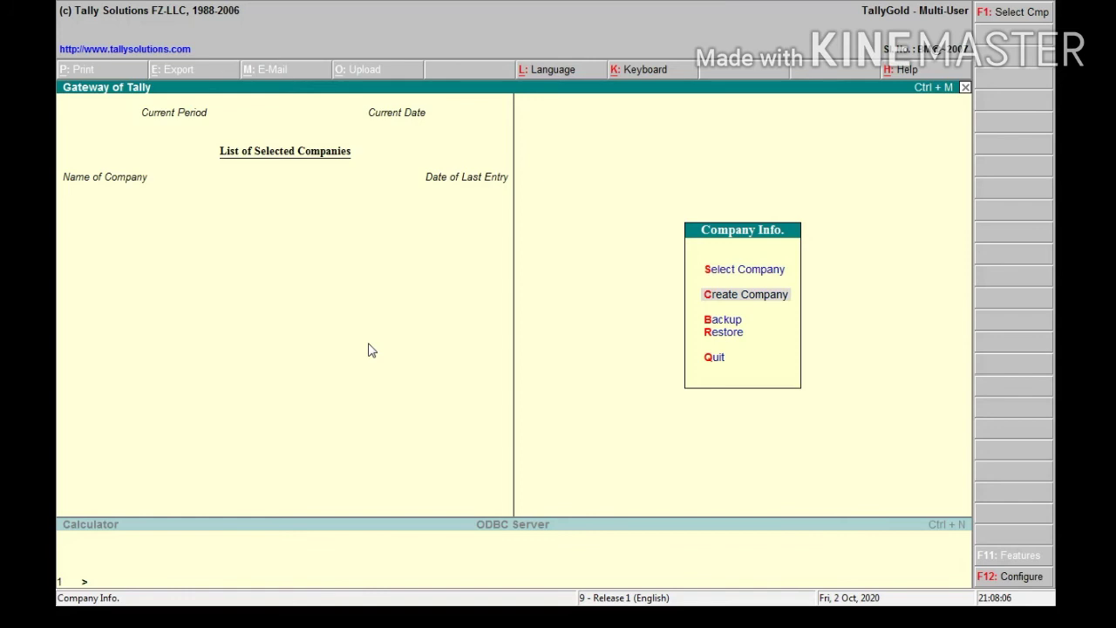
{"action": "key", "text": "Return"}
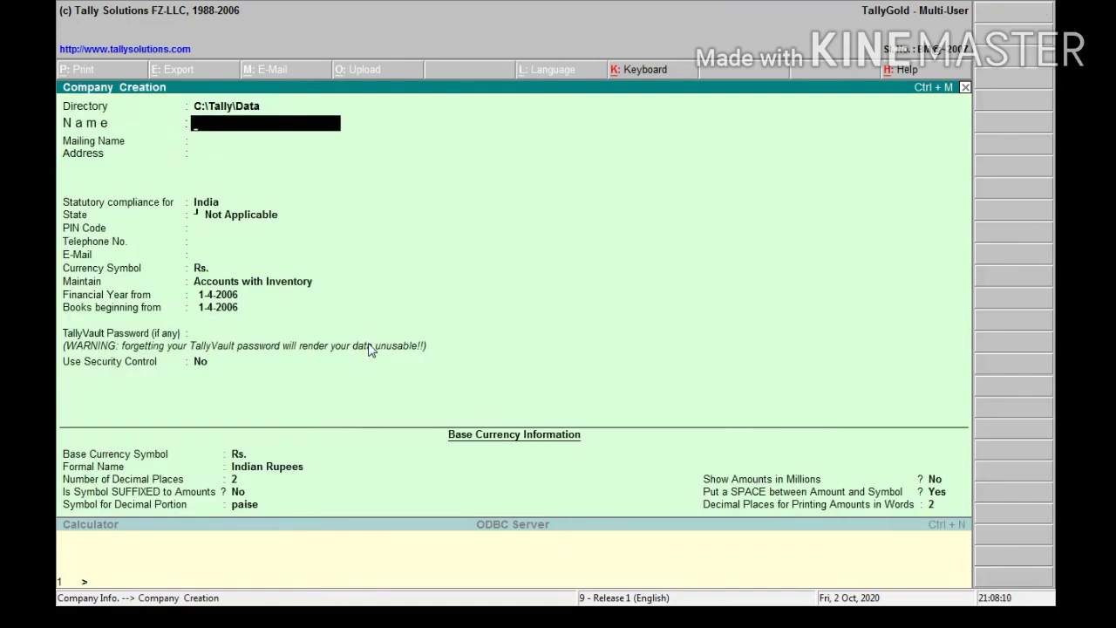
{"action": "type", "text": "s"}
{"action": "key", "text": "BackSpace"}
{"action": "key", "text": "BackSpace"}
{"action": "type", "text": "M/s Best Retail Sho"}
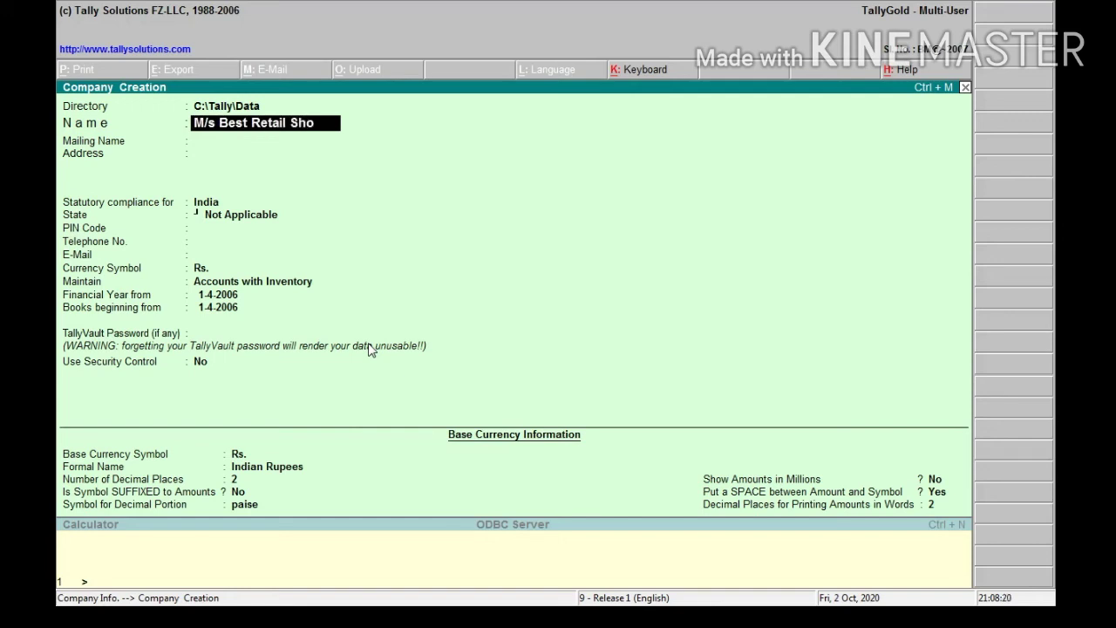
{"action": "type", "text": "p"}
{"action": "key", "text": "Return"}
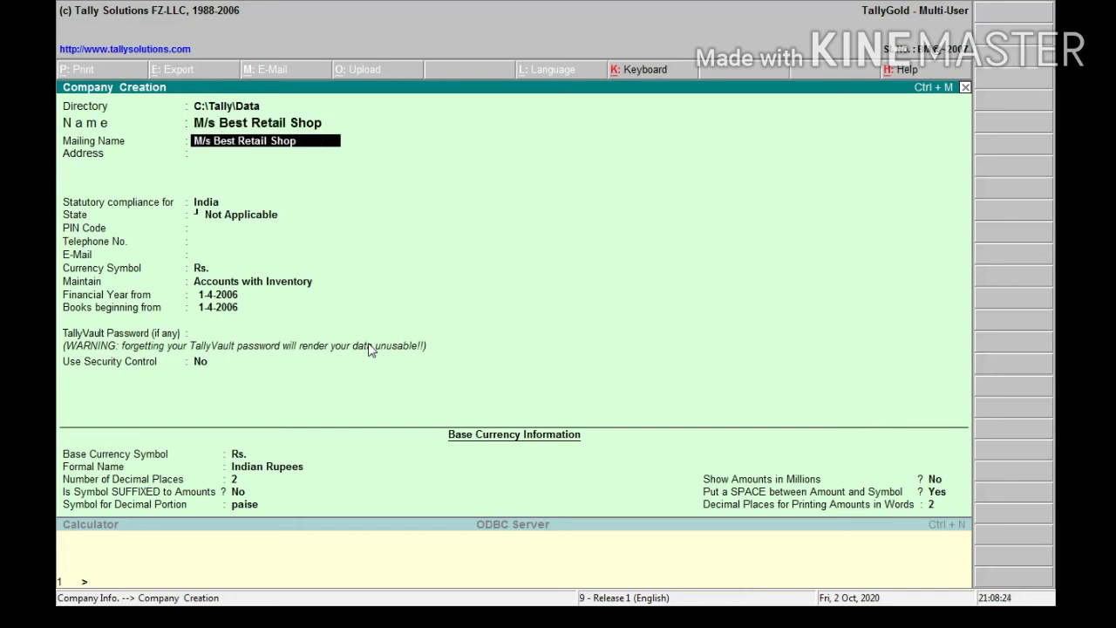
{"action": "key", "text": "Return"}
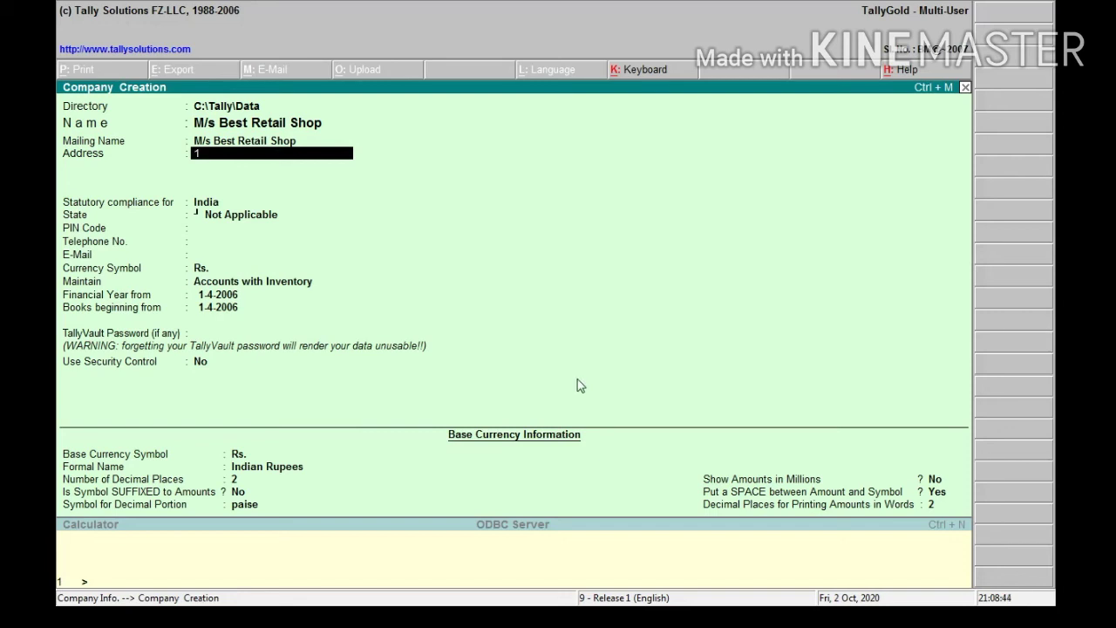
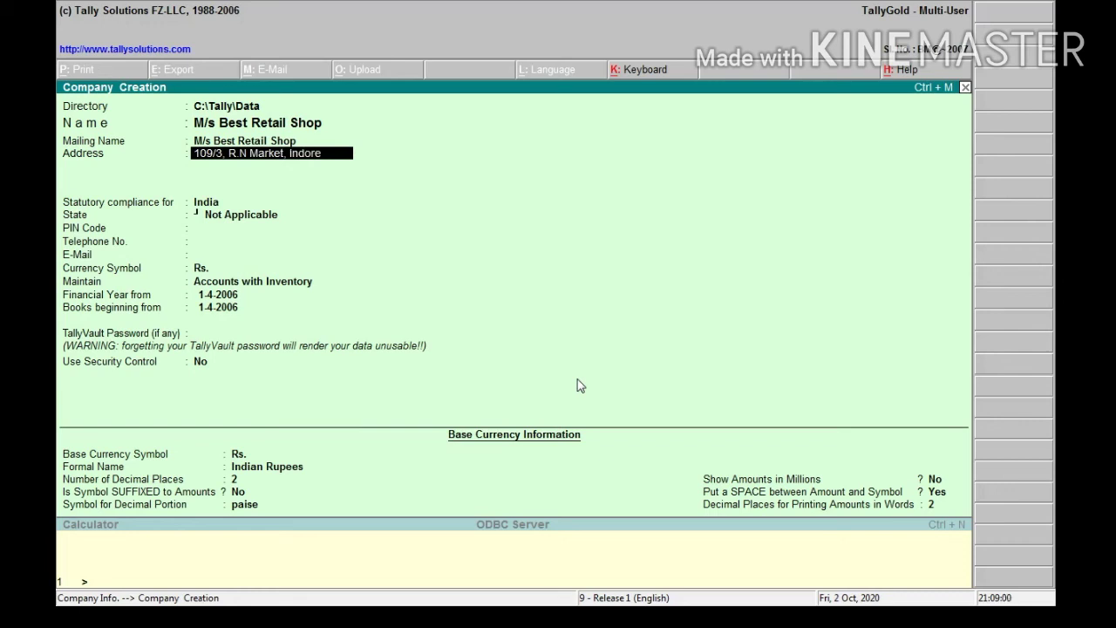
Enter the shop's street address as the first address line
{"action": "key", "text": "Return"}
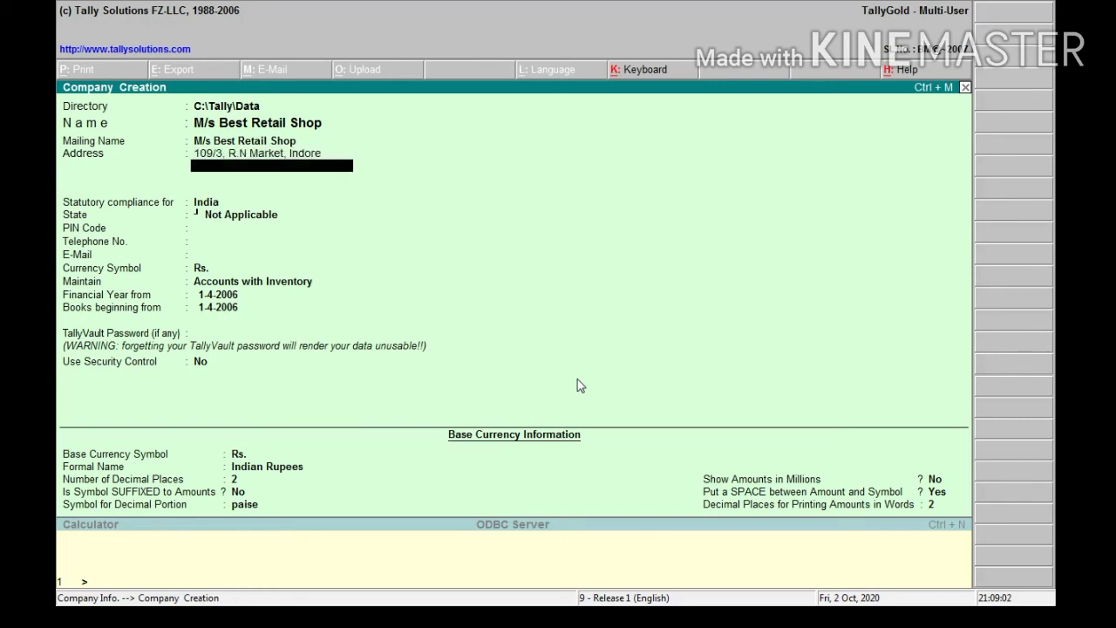
Set the state to Jharkhand and fill in the shop's PIN code, telephone number and e-mail
{"action": "key", "text": "Return"}
{"action": "key", "text": "Return"}
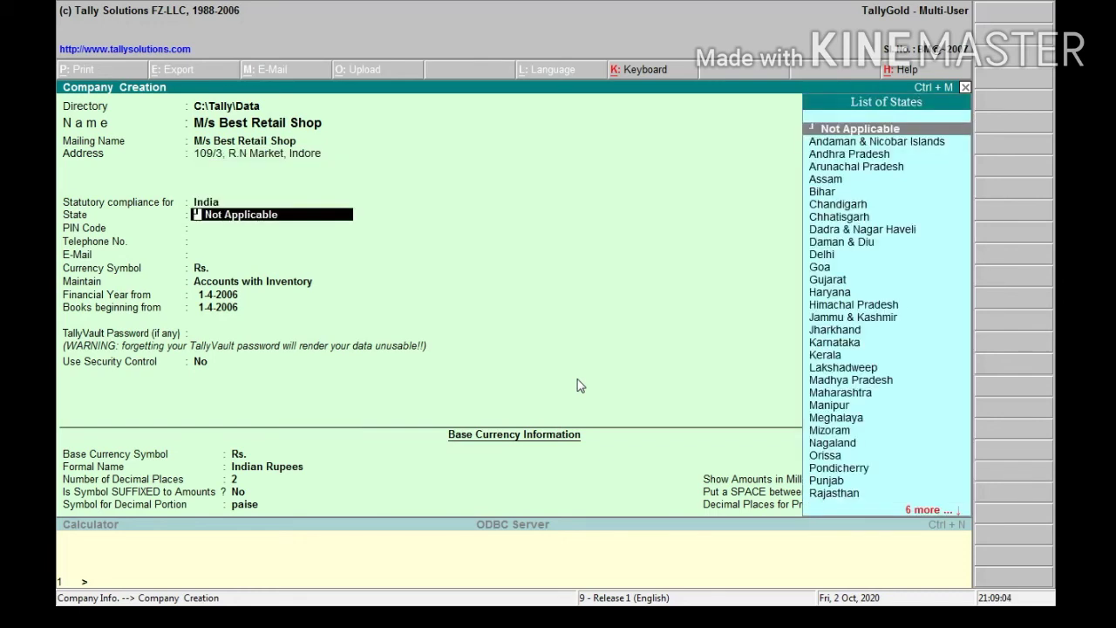
{"action": "type", "text": "Jh"}
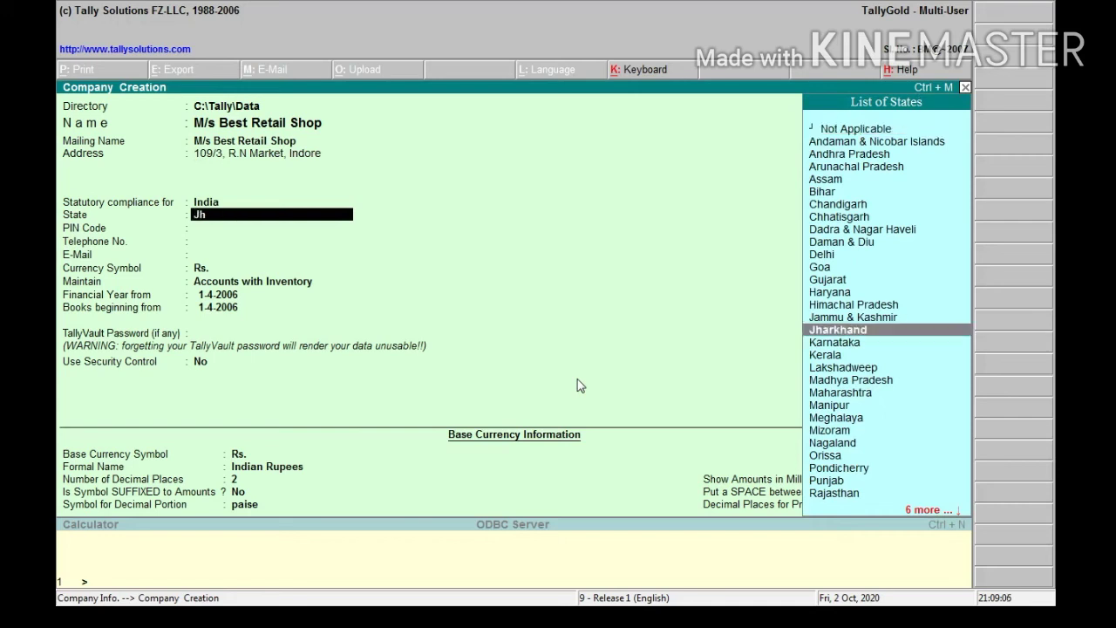
{"action": "key", "text": "Return"}
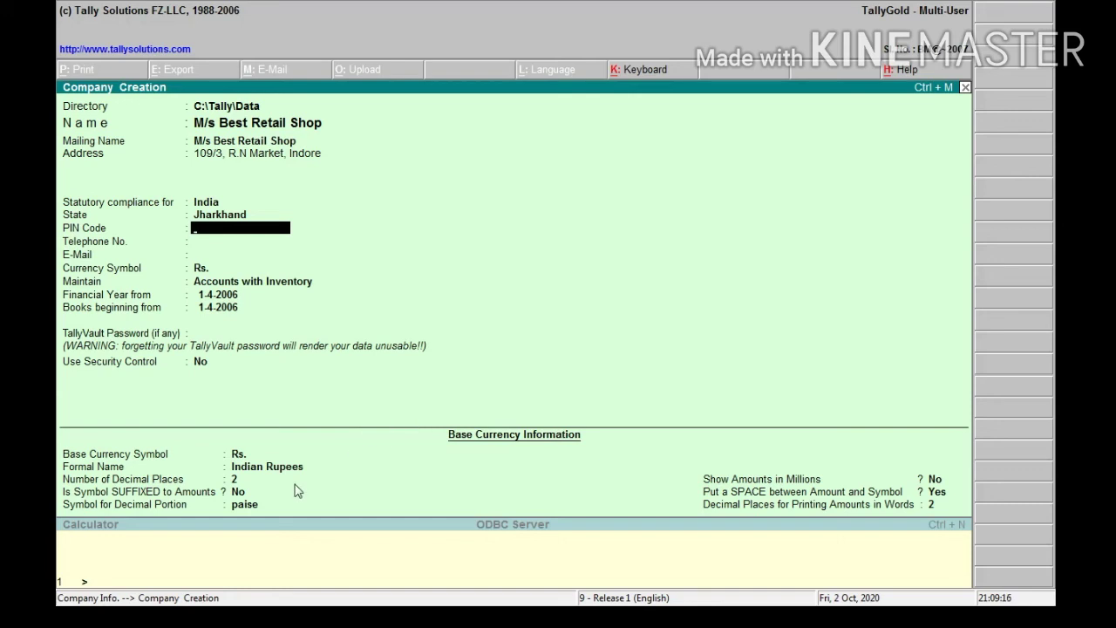
{"action": "type", "text": "825314"}
{"action": "key", "text": "Return"}
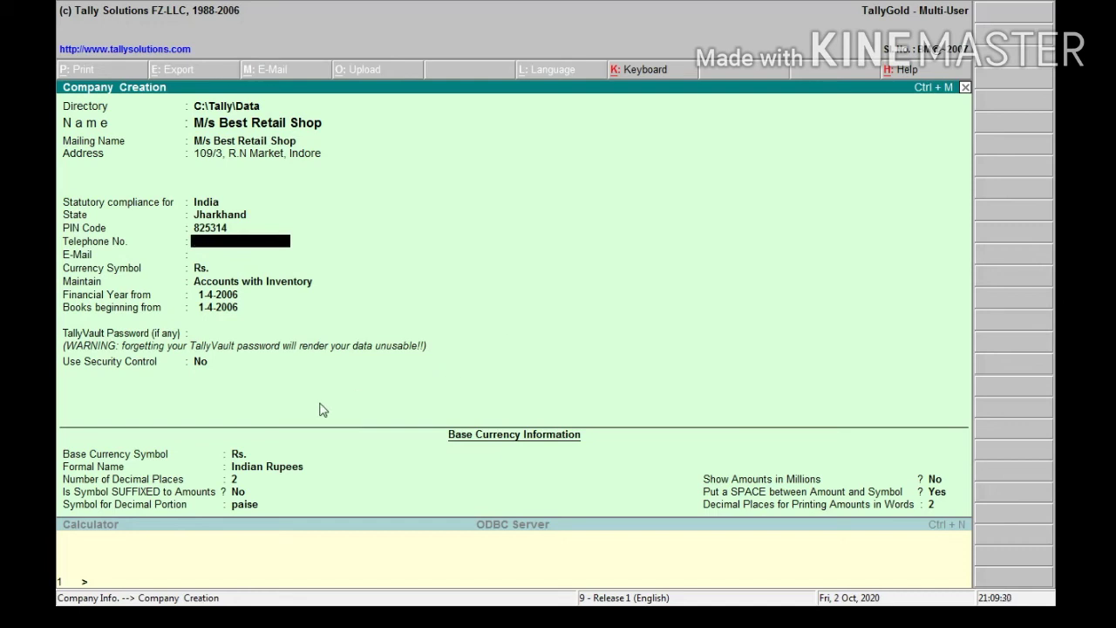
{"action": "key", "text": "Return"}
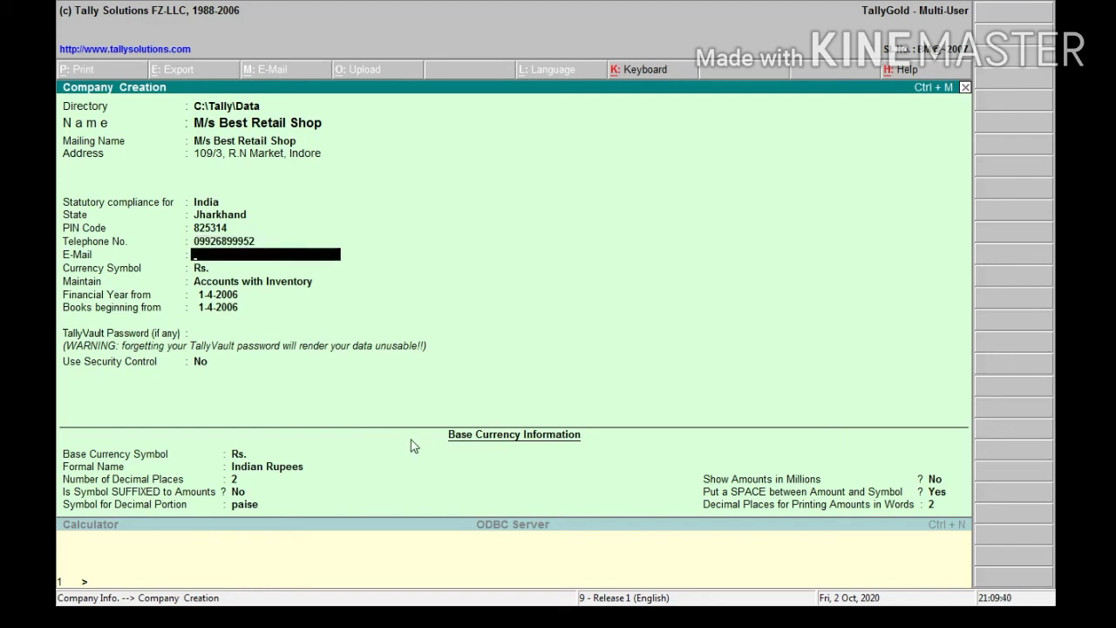
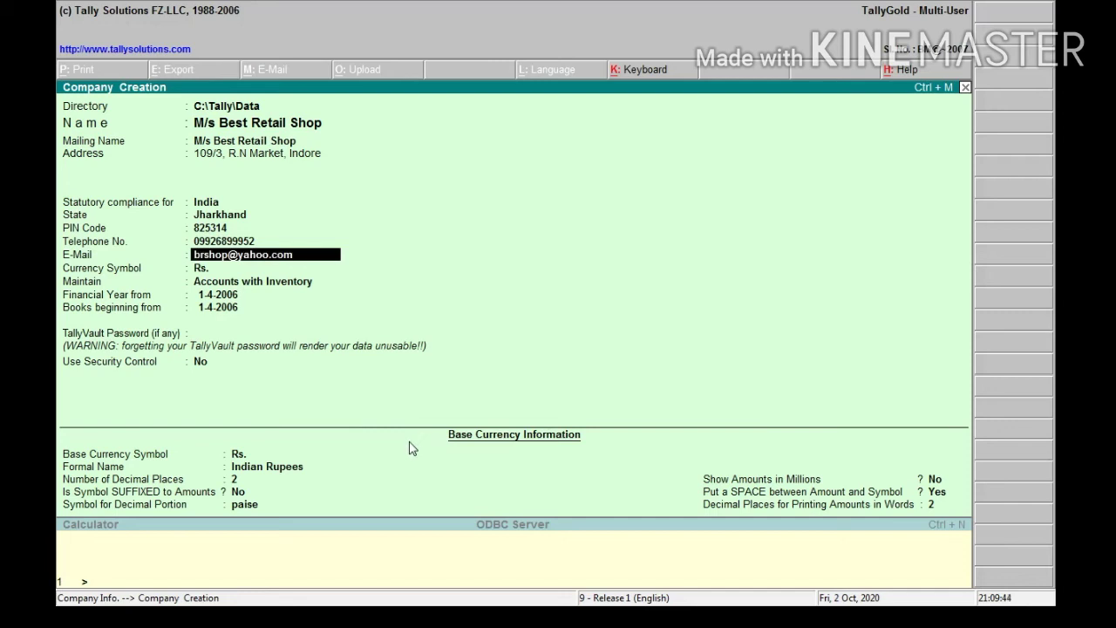
{"action": "key", "text": "Return"}
Set financial year and books beginning to 1-4-2013 and complete the company form
{"action": "key", "text": "Return"}
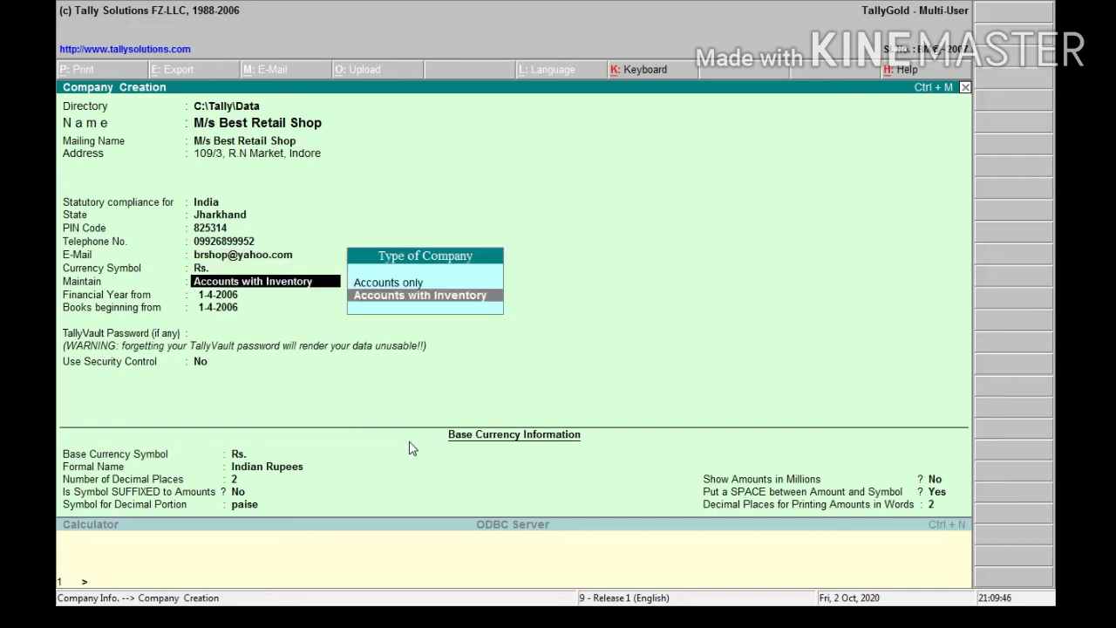
{"action": "key", "text": "Return"}
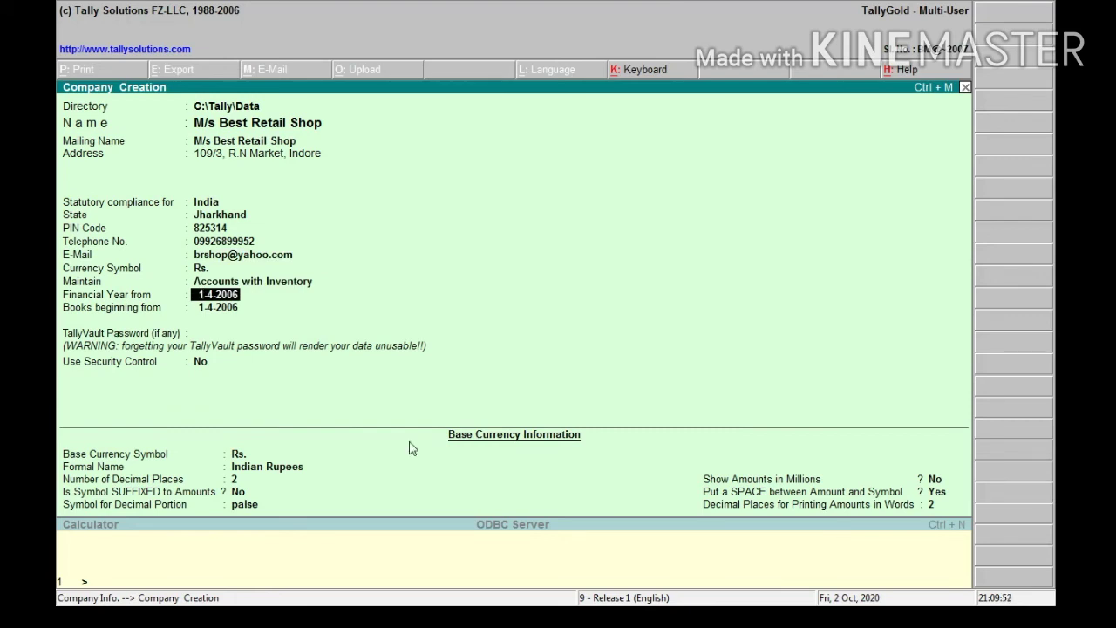
{"action": "key", "text": "BackSpace"}
{"action": "key", "text": "BackSpace"}
{"action": "type", "text": "13"}
{"action": "key", "text": "Return"}
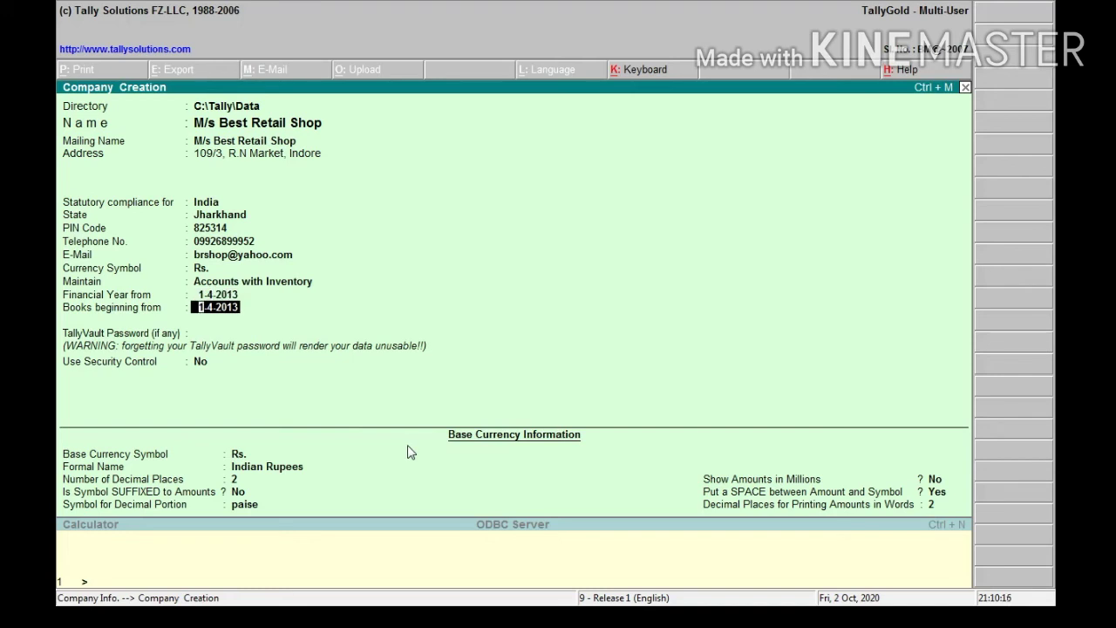
{"action": "key", "text": "Return"}
{"action": "key", "text": "Return"}
{"action": "key", "text": "Return"}
{"action": "key", "text": "Return"}
{"action": "key", "text": "Return"}
{"action": "key", "text": "Return"}
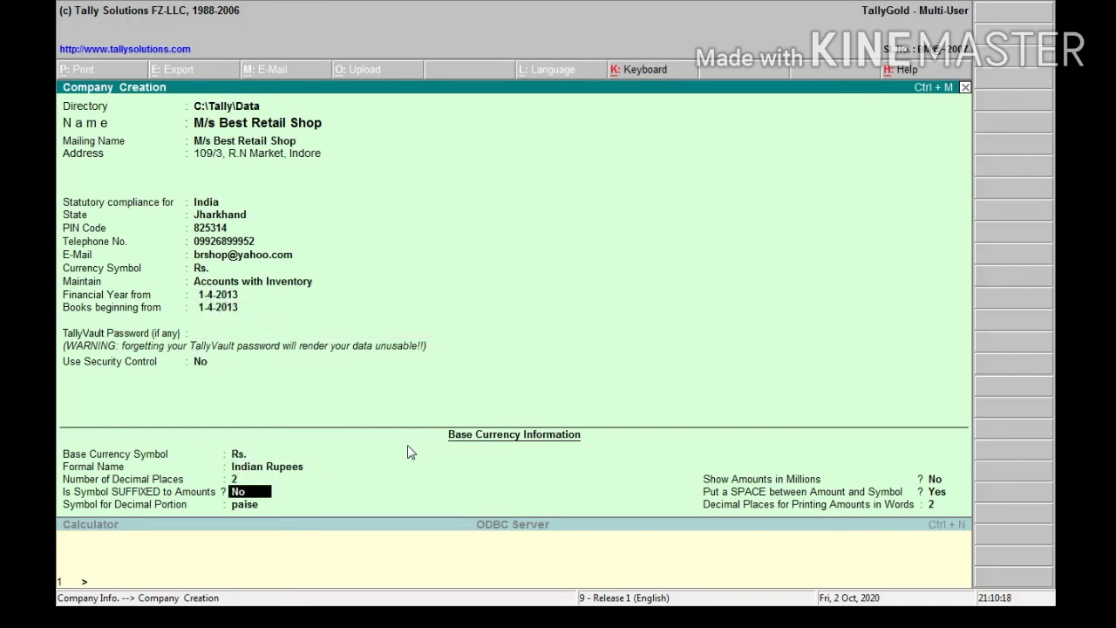
{"action": "key", "text": "Return"}
{"action": "key", "text": "Return"}
{"action": "key", "text": "Return"}
{"action": "key", "text": "Return"}
{"action": "key", "text": "Return"}
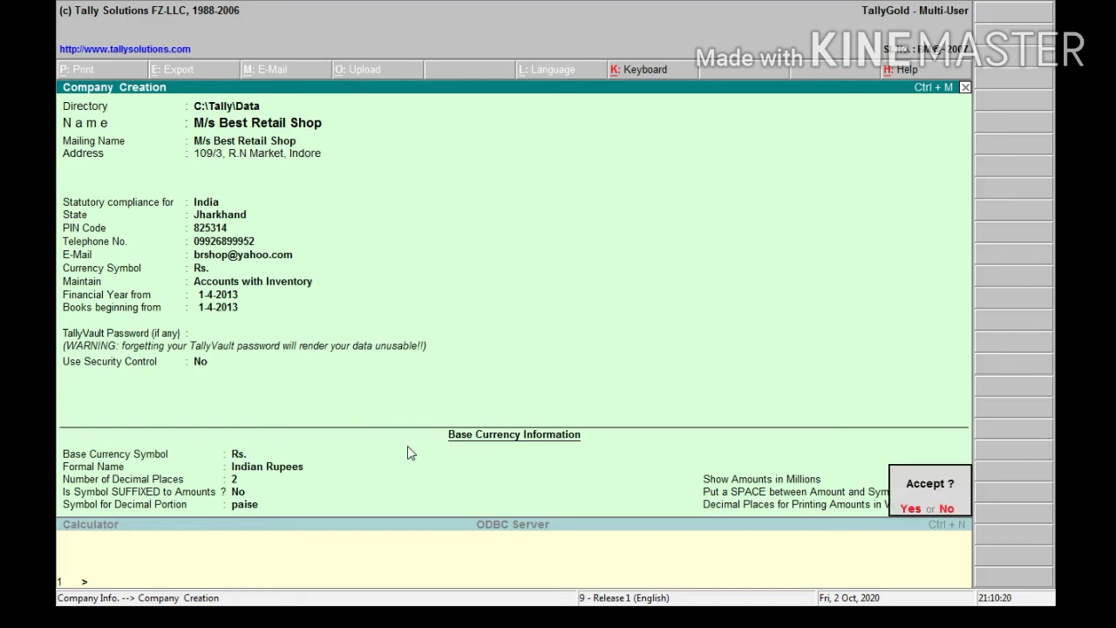
Accept M/s Best Retail Shop for 1-4-2013 to 31-3-2014 and open Accounts Info
{"action": "key", "text": "Return"}
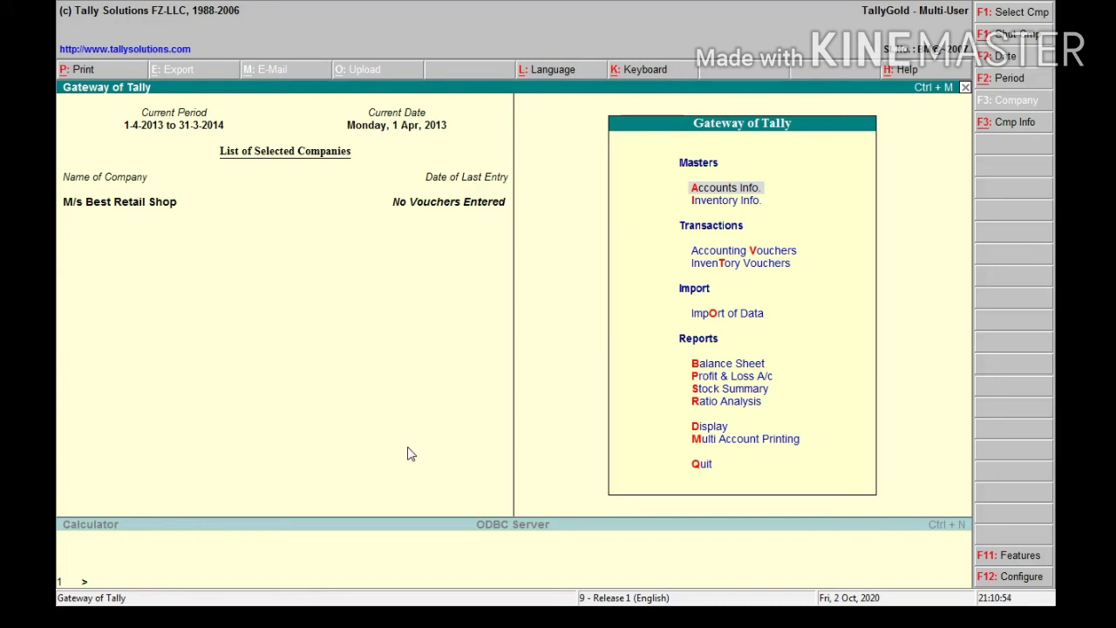
{"action": "key", "text": "Return"}
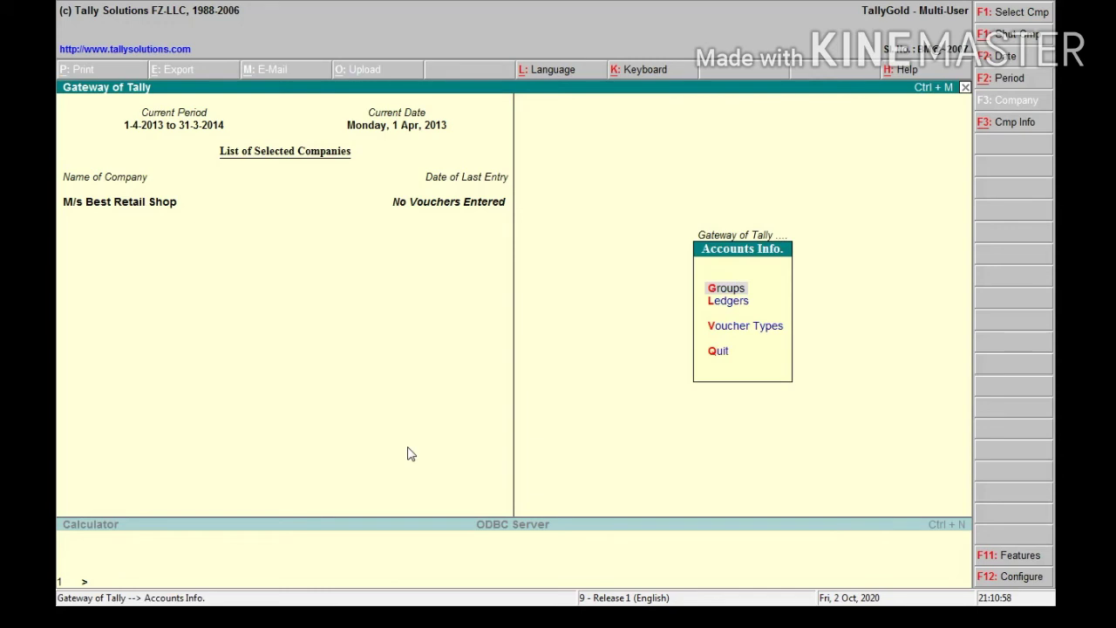
Create the ledger Purchase A/c under Purchase Accounts
{"action": "key", "text": "Down"}
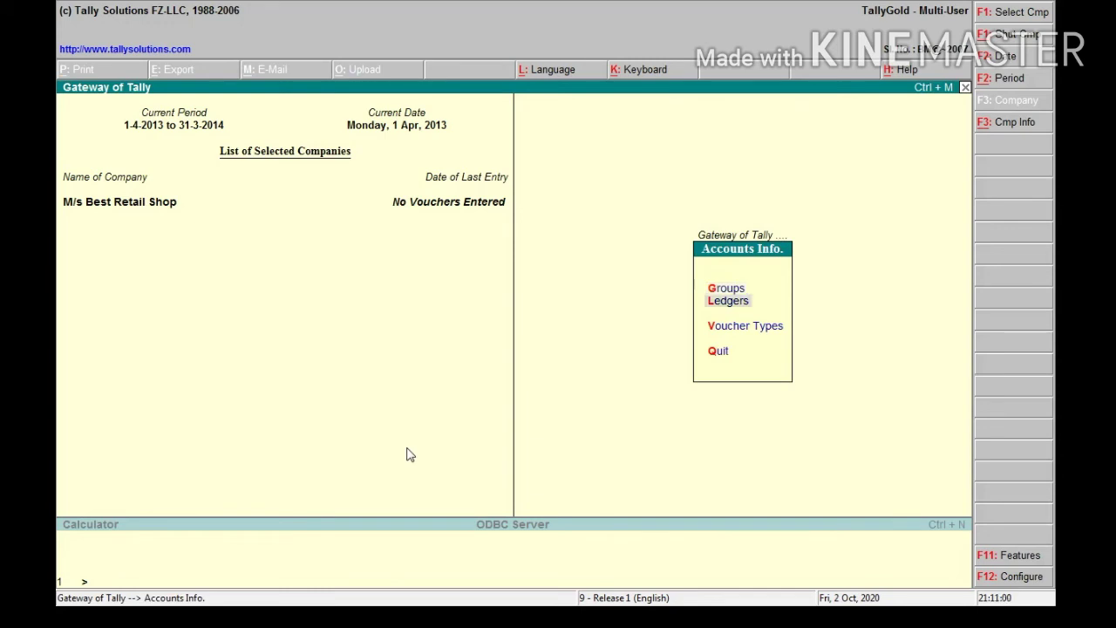
{"action": "key", "text": "Return"}
{"action": "key", "text": "Return"}
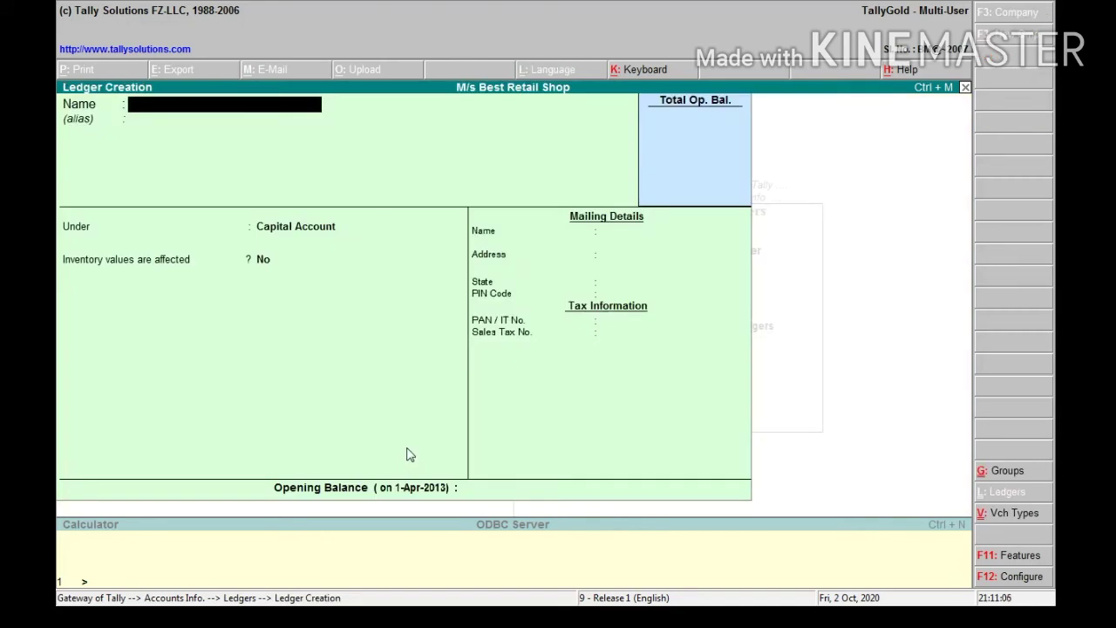
{"action": "type", "text": "Purchase A/c"}
{"action": "key", "text": "Return"}
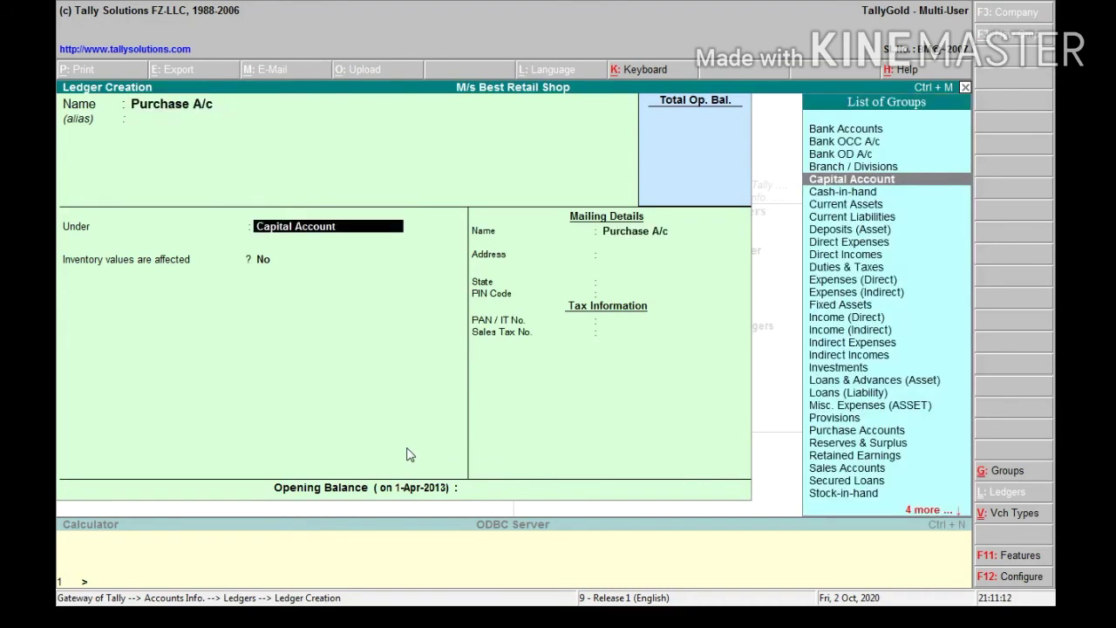
{"action": "type", "text": "P"}
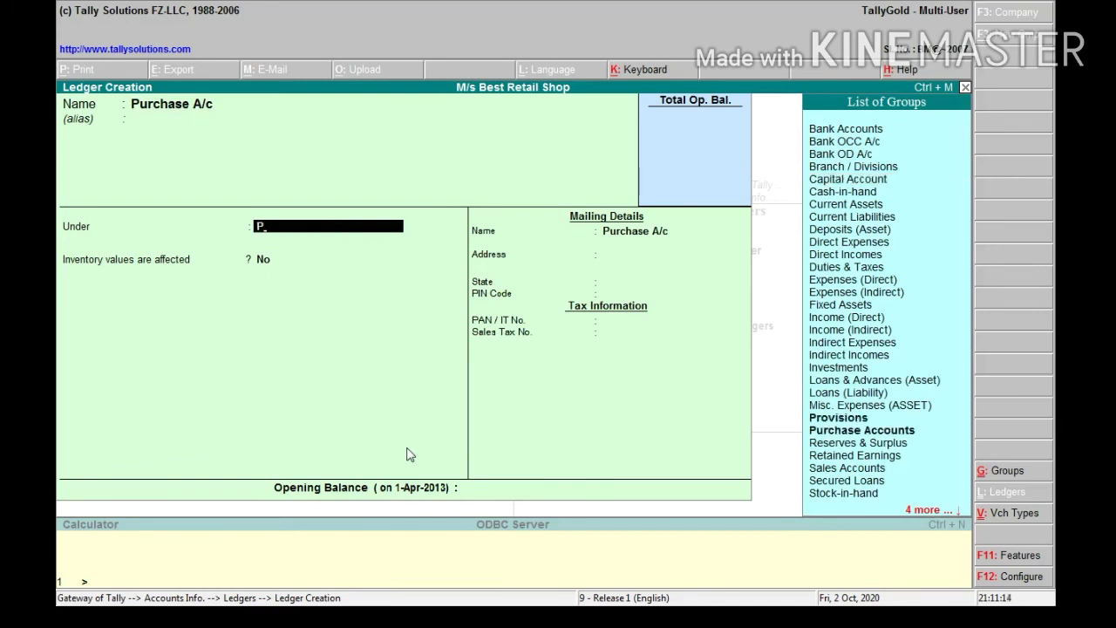
{"action": "key", "text": "Down"}
{"action": "key", "text": "Return"}
{"action": "key", "text": "Return"}
{"action": "key", "text": "Return"}
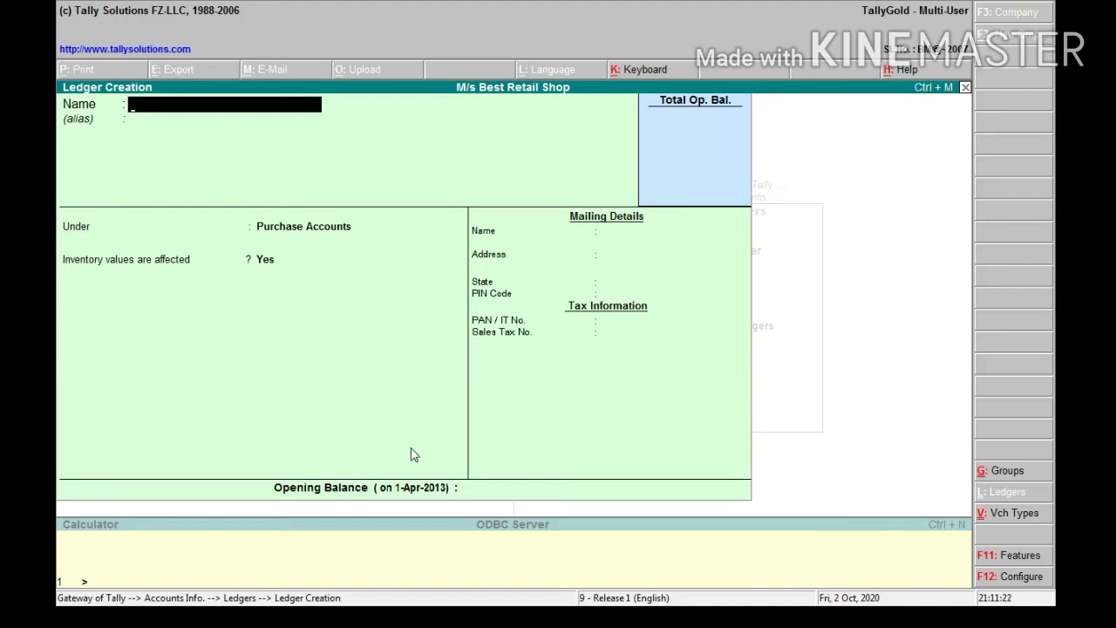
Create Purchase Return A/c under Purchase Accounts with inventory values affected set to Yes
{"action": "type", "text": "Purchase Return A/c"}
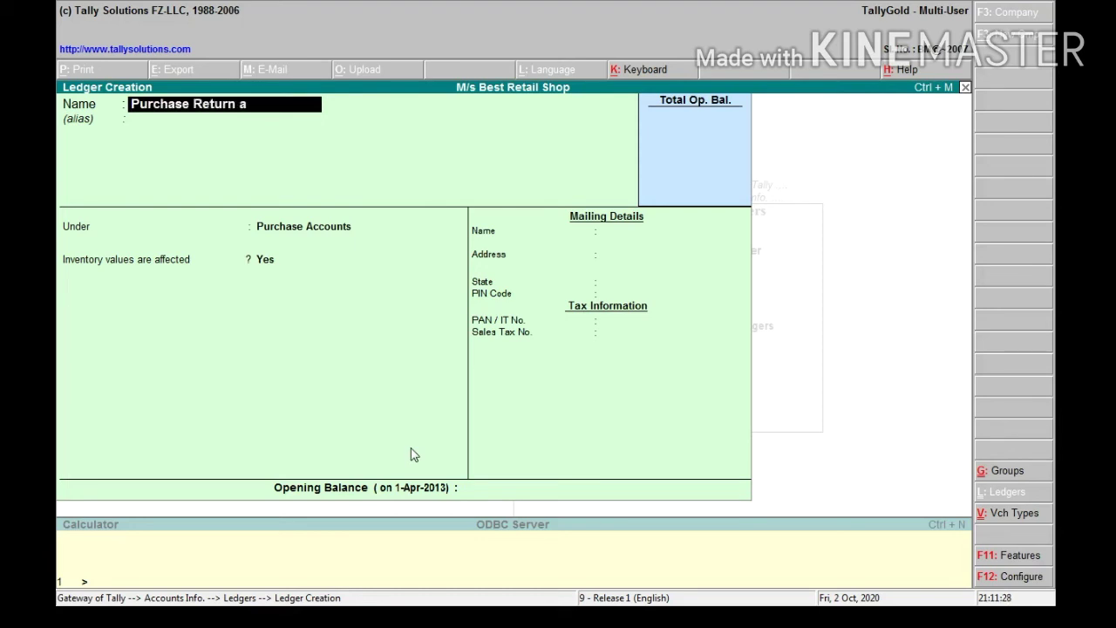
{"action": "key", "text": "Return"}
{"action": "key", "text": "Return"}
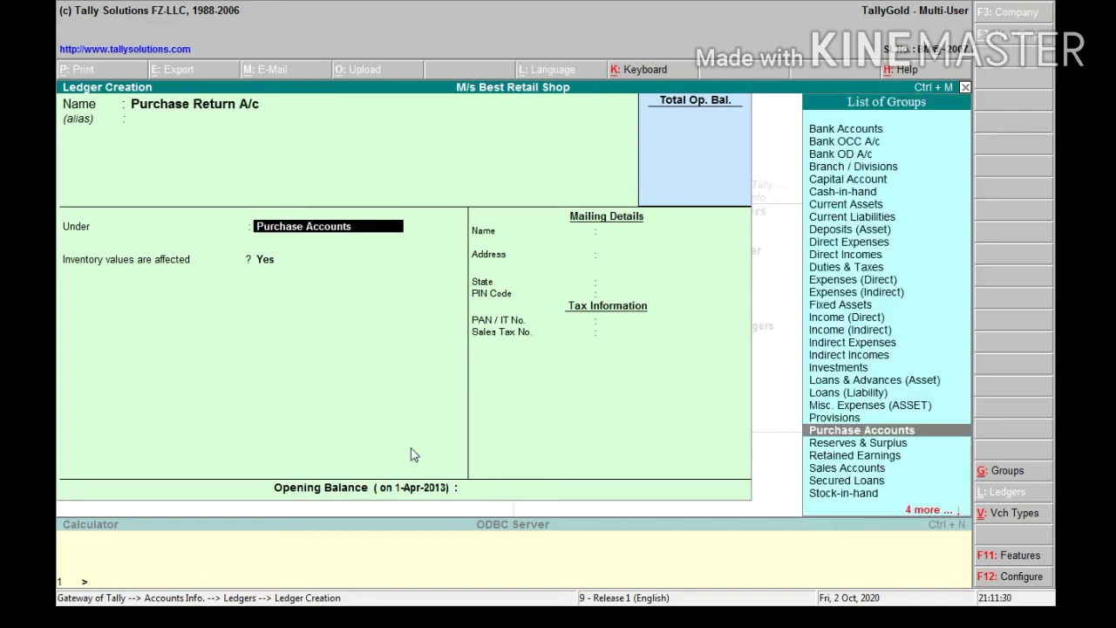
{"action": "key", "text": "Return"}
{"action": "key", "text": "Return"}
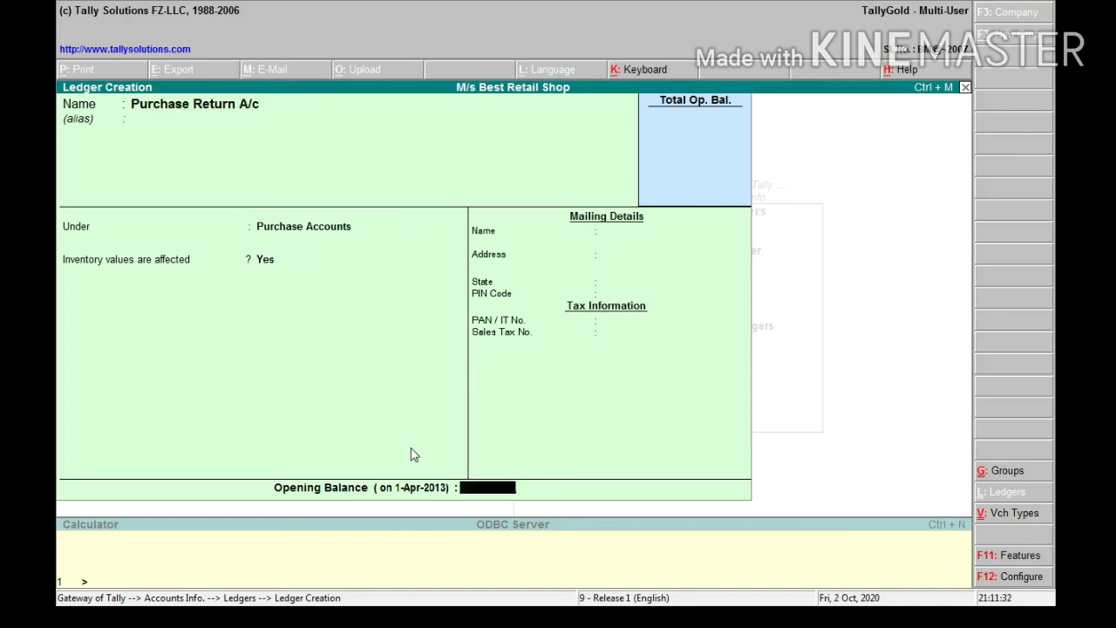
{"action": "key", "text": "Return"}
{"action": "key", "text": "Return"}
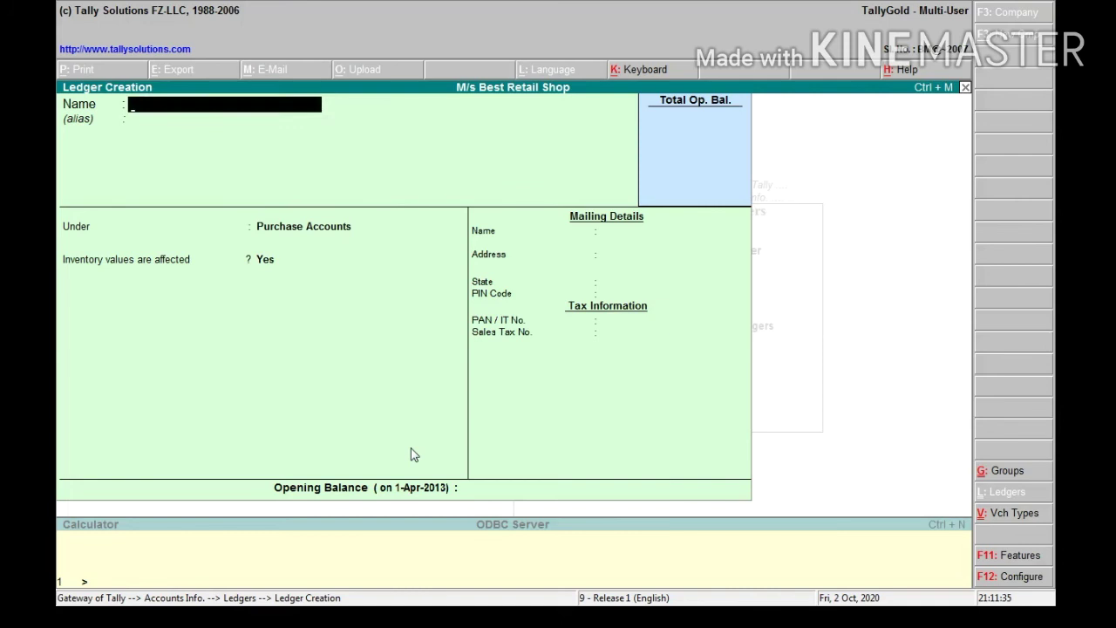
Enter ledger name M/s Super Wholesale Traders and place it under Sundry Creditors
{"action": "type", "text": "M/s Super Whol"}
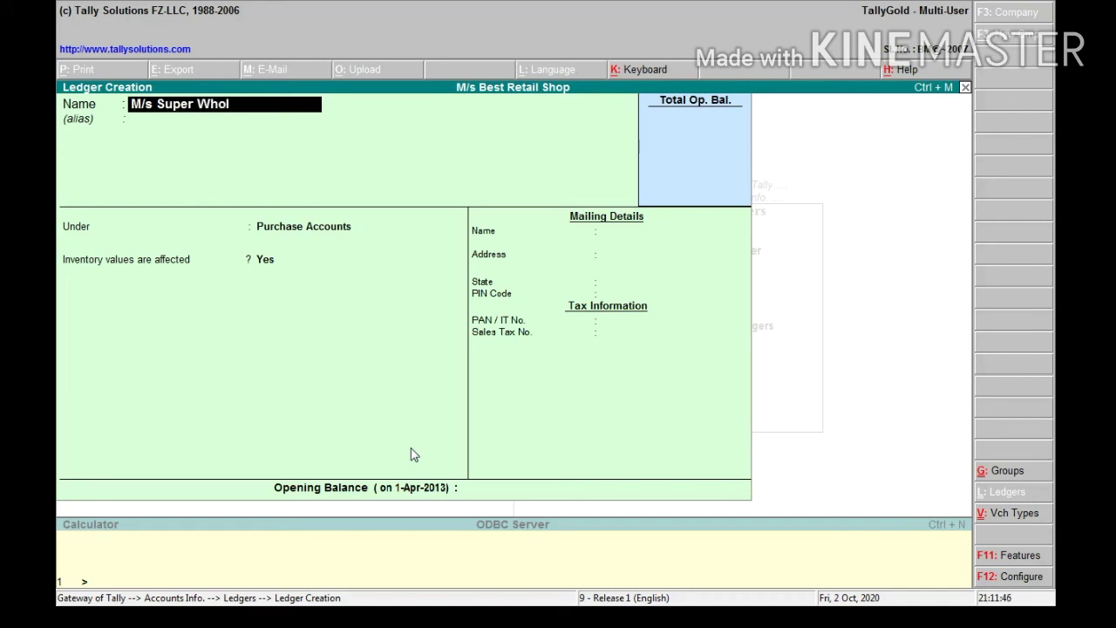
{"action": "type", "text": "esale Traders"}
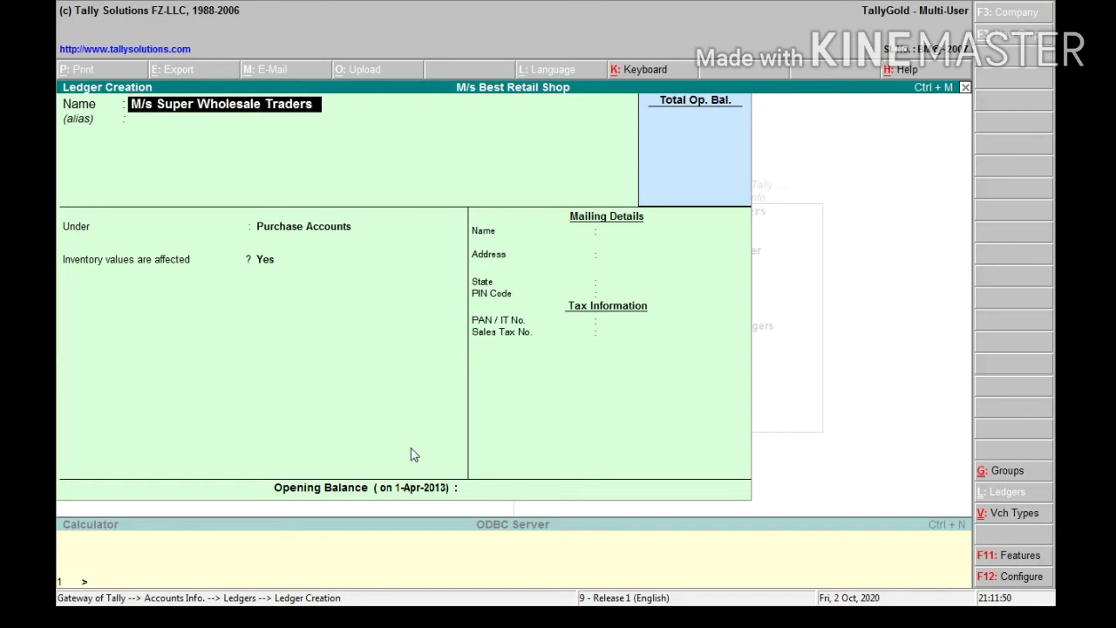
{"action": "key", "text": "Return"}
{"action": "key", "text": "Return"}
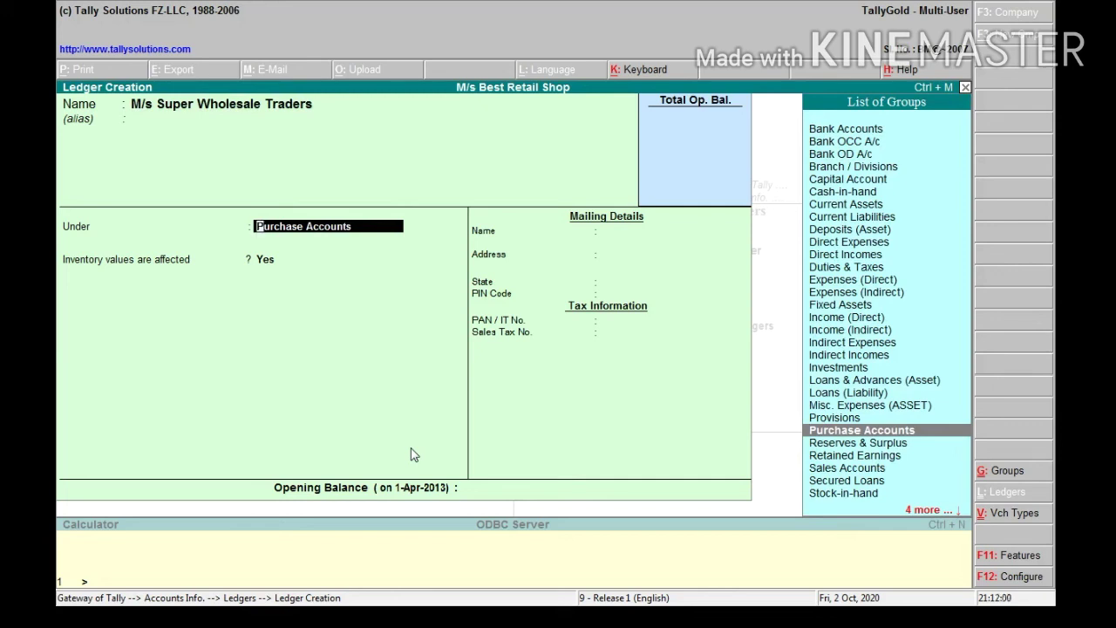
{"action": "type", "text": "S"}
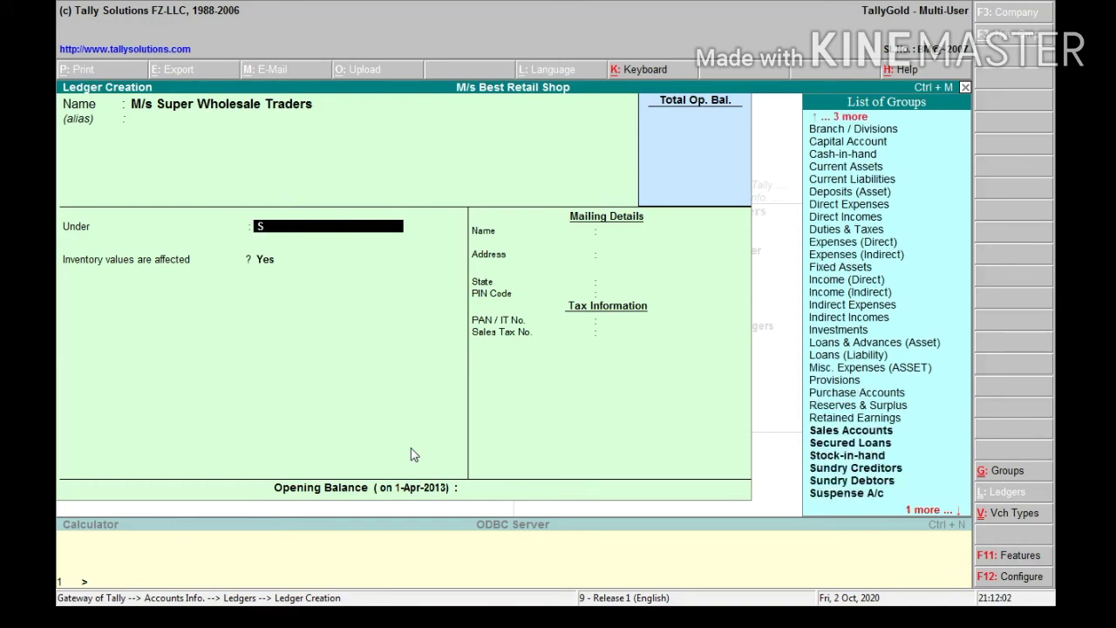
{"action": "key", "text": "Down"}
{"action": "key", "text": "Down"}
{"action": "key", "text": "Down"}
{"action": "key", "text": "Return"}
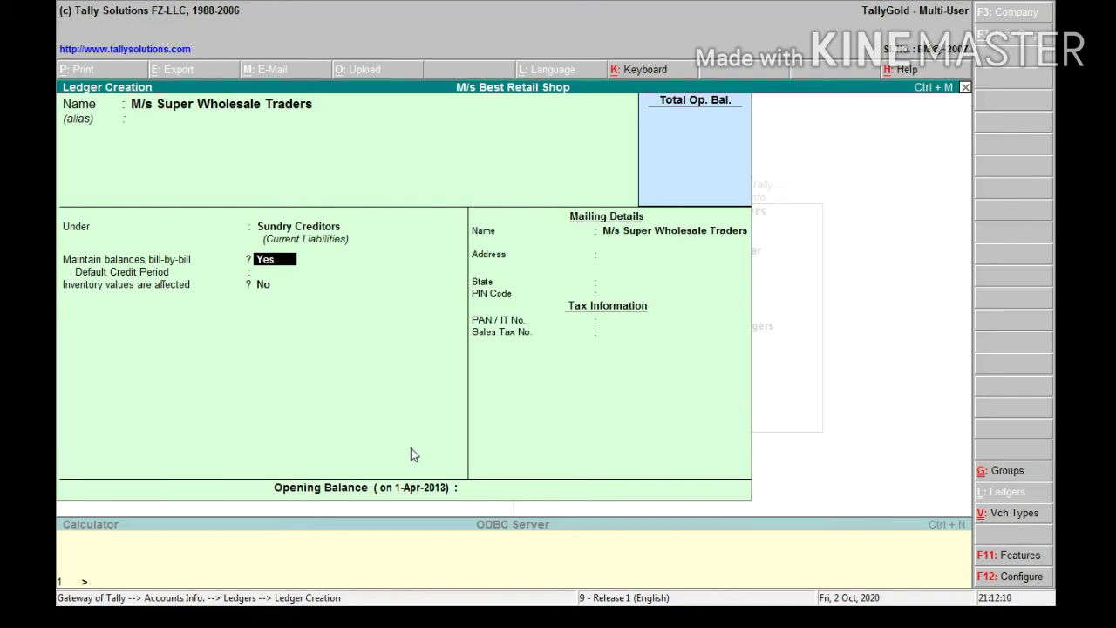
In F11 accounting features, set Maintain Bill-wise Details to No and accept
{"action": "key", "text": "F11"}
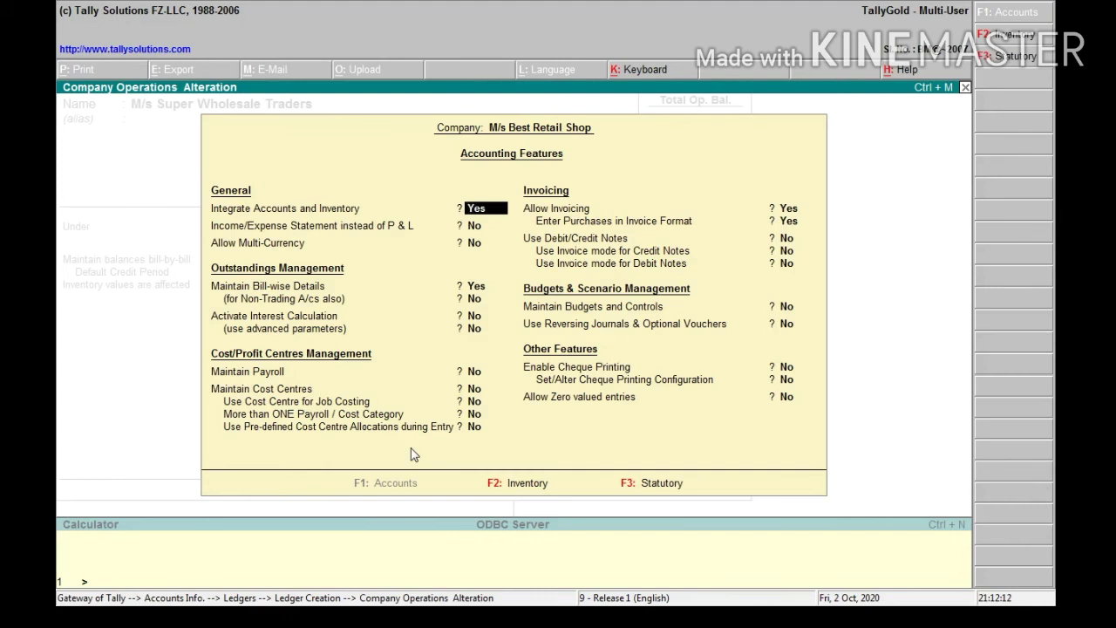
{"action": "key", "text": "Return"}
{"action": "key", "text": "Return"}
{"action": "key", "text": "Return"}
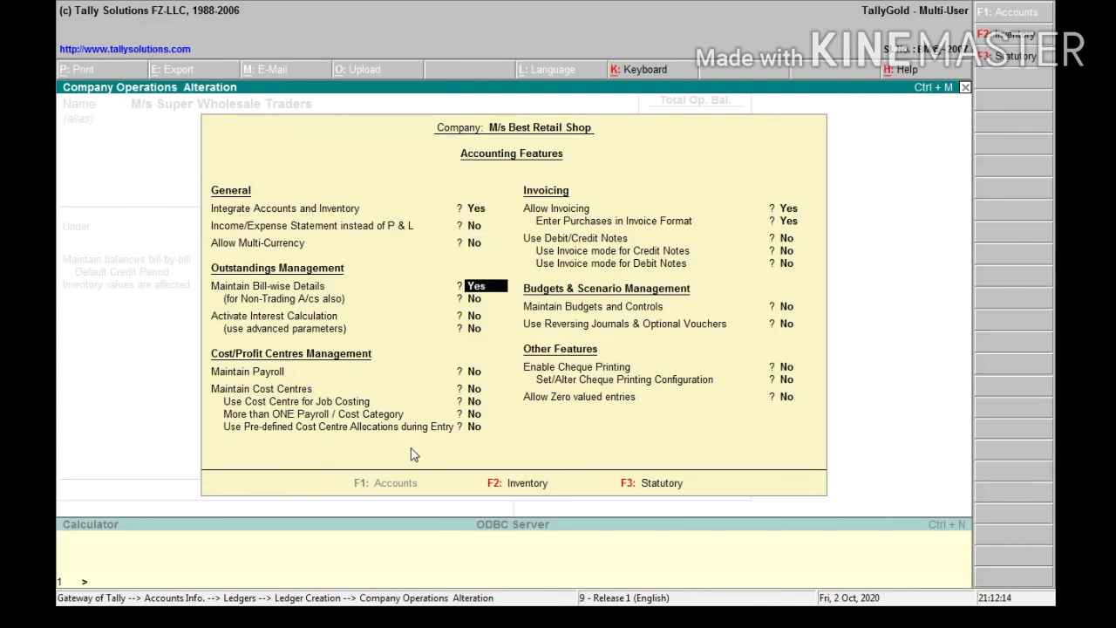
{"action": "type", "text": "n"}
{"action": "key", "text": "Return"}
{"action": "type", "text": "n"}
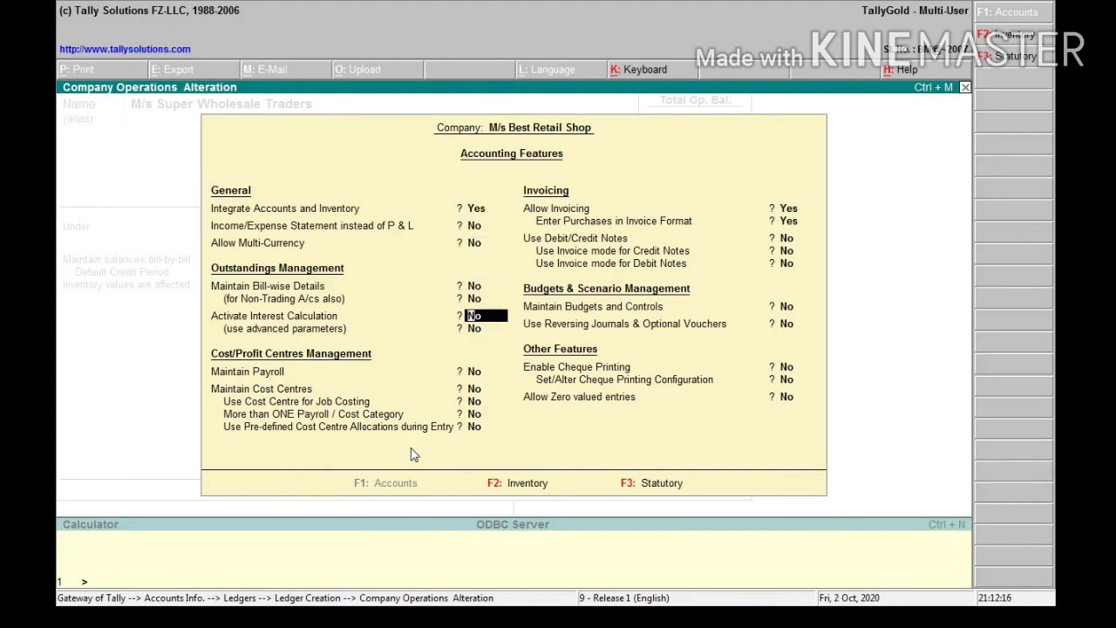
{"action": "key", "text": "Return"}
{"action": "key", "text": "Return"}
{"action": "key", "text": "Return"}
{"action": "key", "text": "Return"}
{"action": "key", "text": "Return"}
{"action": "key", "text": "Return"}
{"action": "key", "text": "Return"}
{"action": "key", "text": "Return"}
{"action": "key", "text": "Return"}
{"action": "key", "text": "Return"}
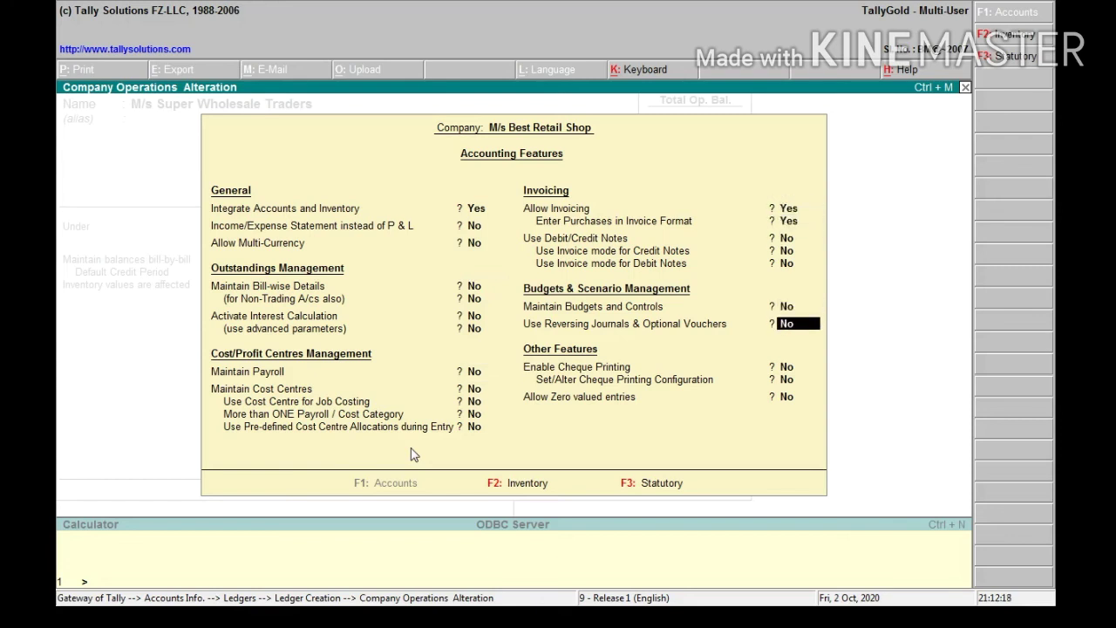
{"action": "key", "text": "Return"}
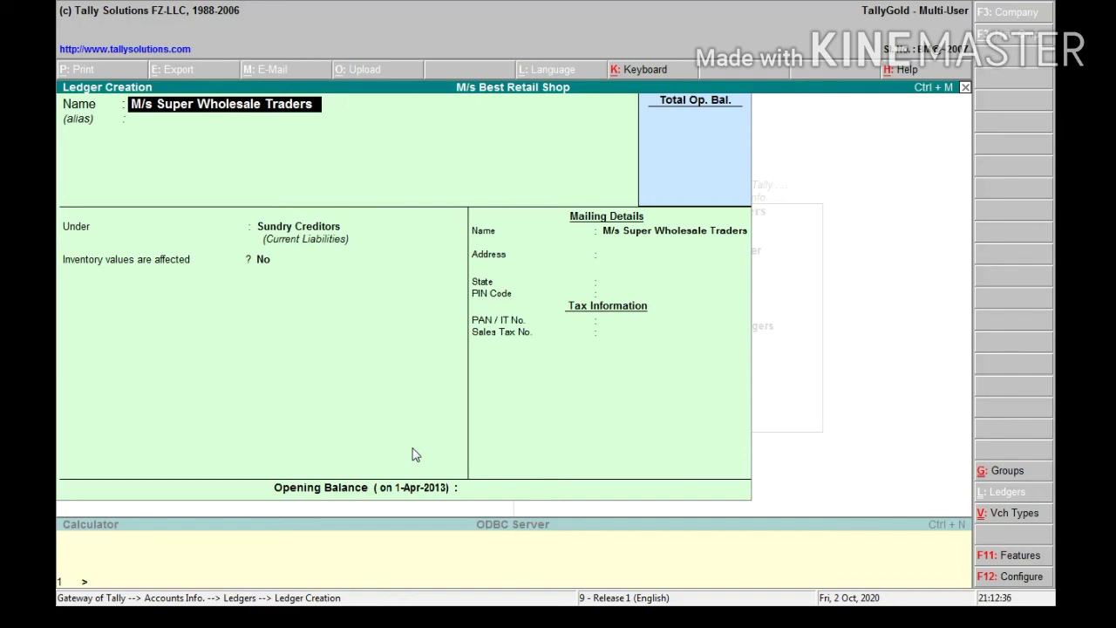
Save the M/s Super Wholesale Traders ledger with state Not Applicable
{"action": "key", "text": "Return"}
{"action": "key", "text": "Return"}
{"action": "key", "text": "Return"}
{"action": "key", "text": "Return"}
{"action": "key", "text": "Return"}
{"action": "key", "text": "Return"}
{"action": "key", "text": "Return"}
{"action": "key", "text": "Return"}
{"action": "key", "text": "Return"}
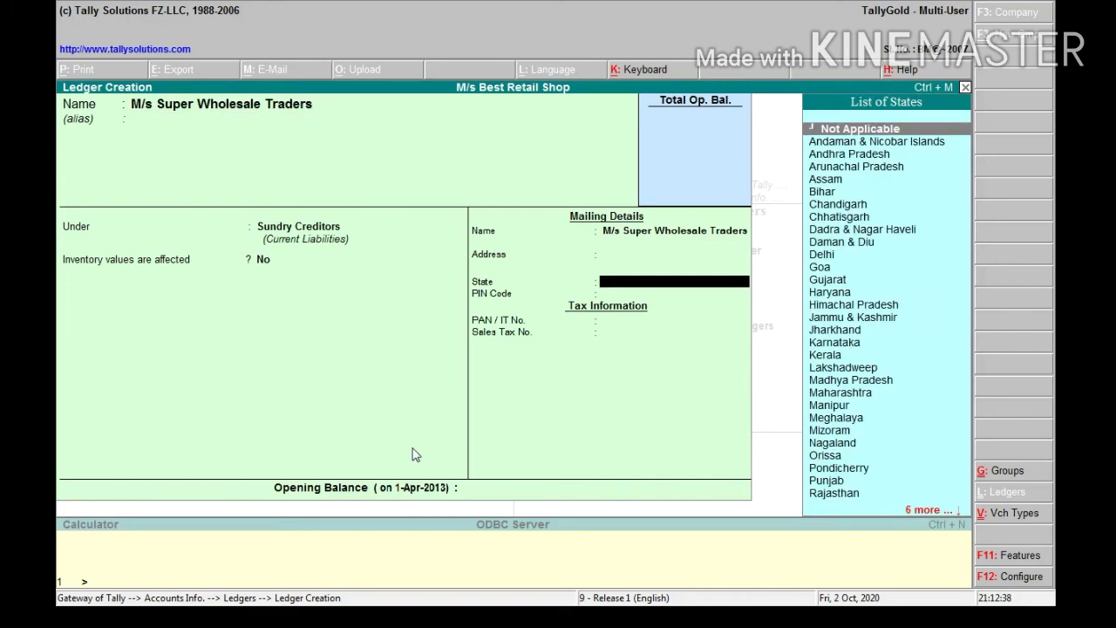
{"action": "key", "text": "Return"}
{"action": "key", "text": "Return"}
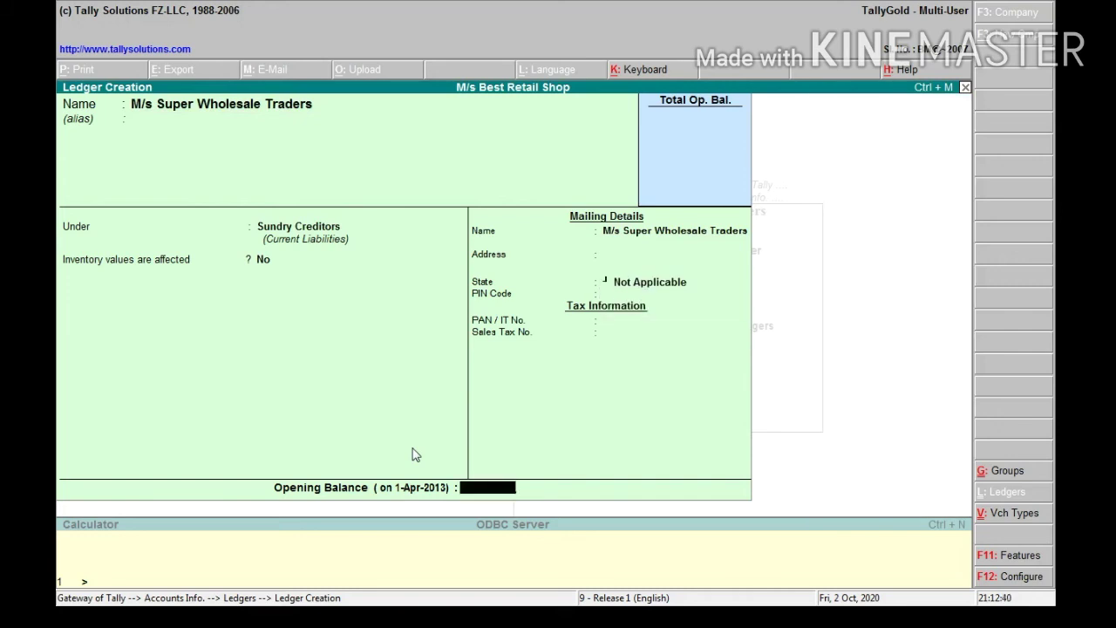
{"action": "key", "text": "Return"}
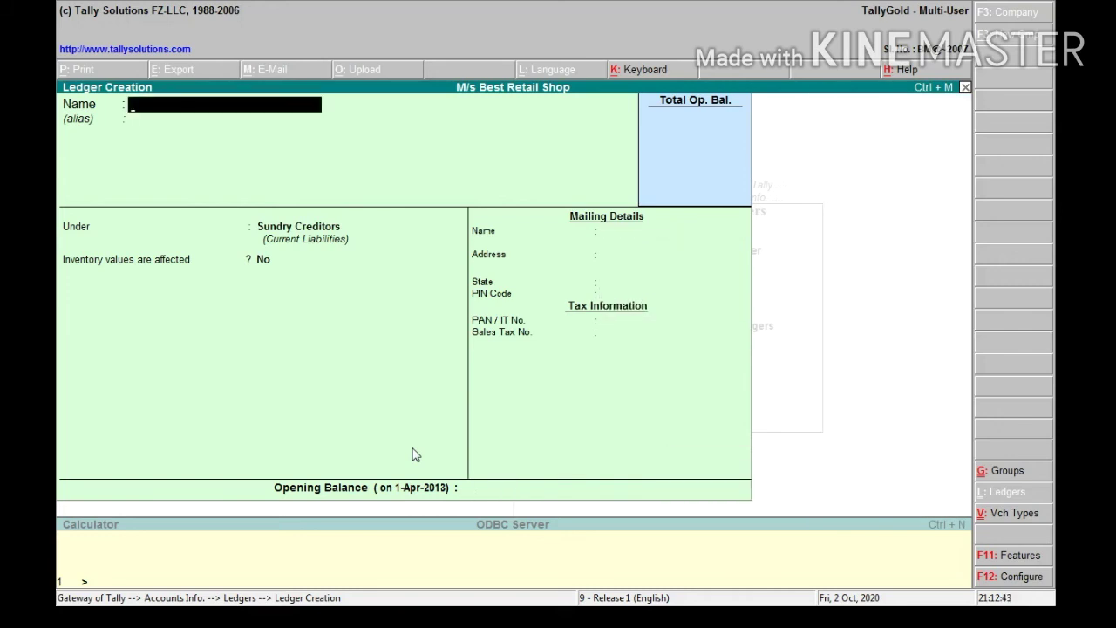
Go back to Gateway of Tally and open Inventory Info's Units of Measure menu
{"action": "key", "text": "Escape"}
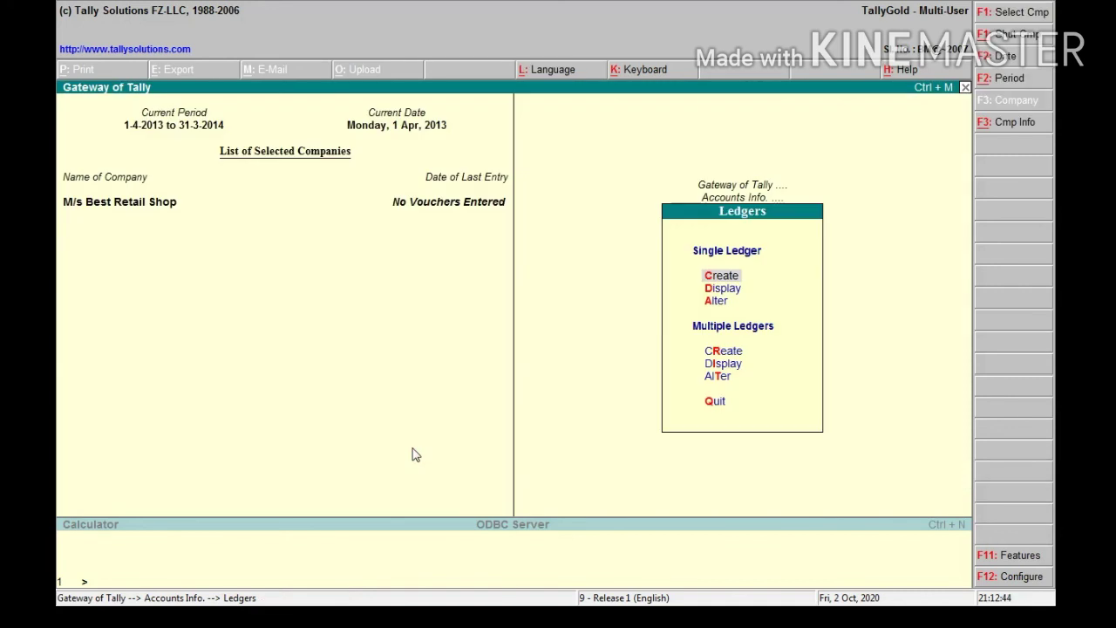
{"action": "key", "text": "Escape"}
{"action": "key", "text": "Escape"}
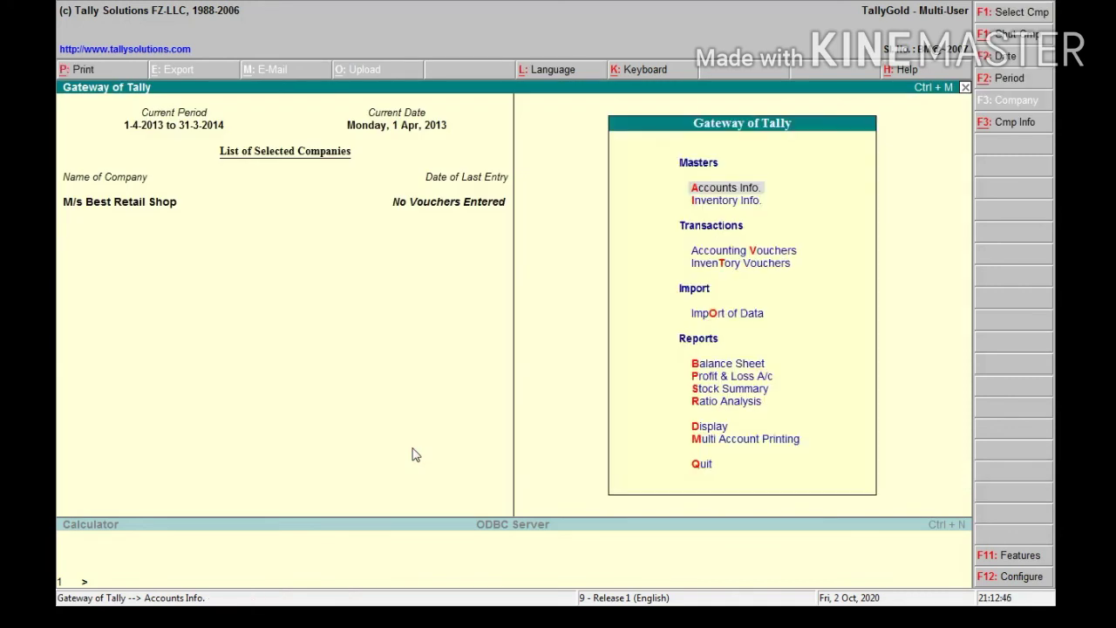
{"action": "key", "text": "Down"}
{"action": "key", "text": "Return"}
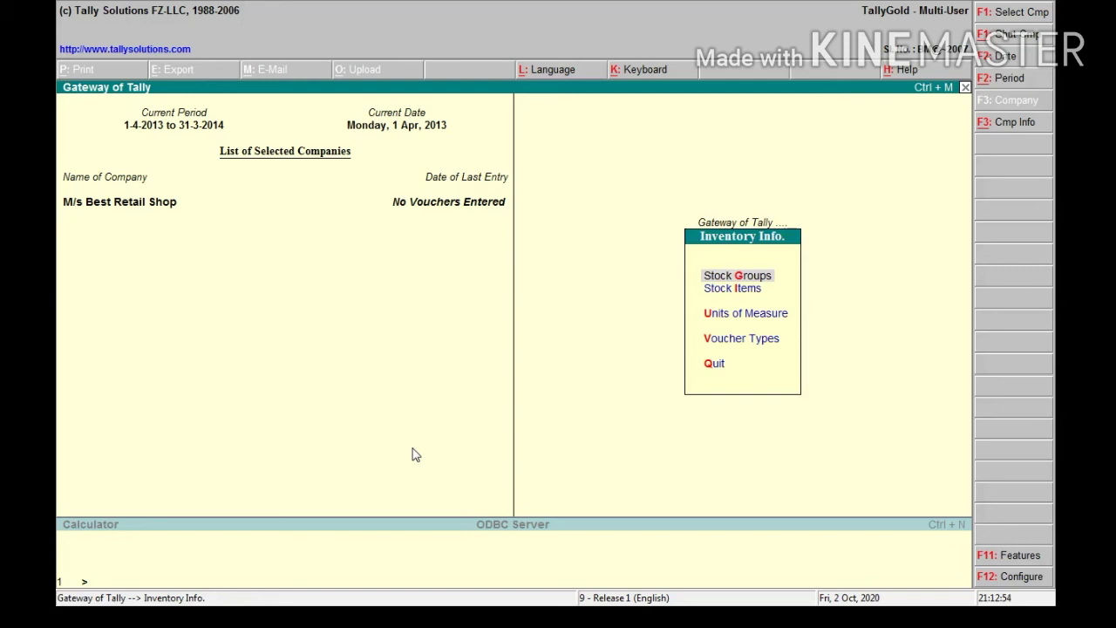
{"action": "key", "text": "Down"}
{"action": "key", "text": "Down"}
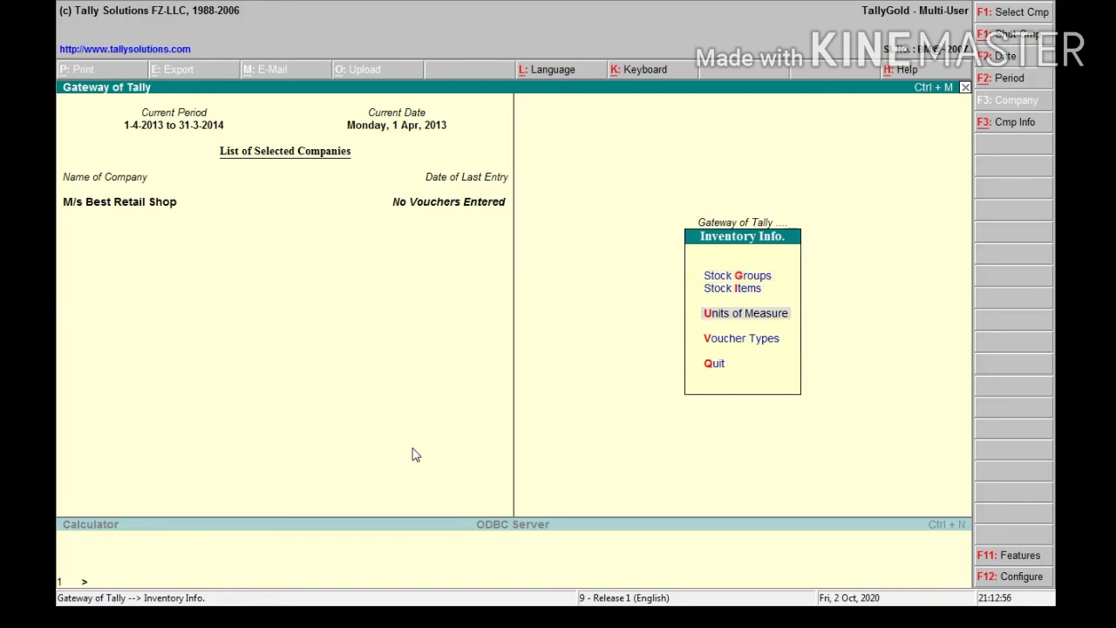
{"action": "key", "text": "Return"}
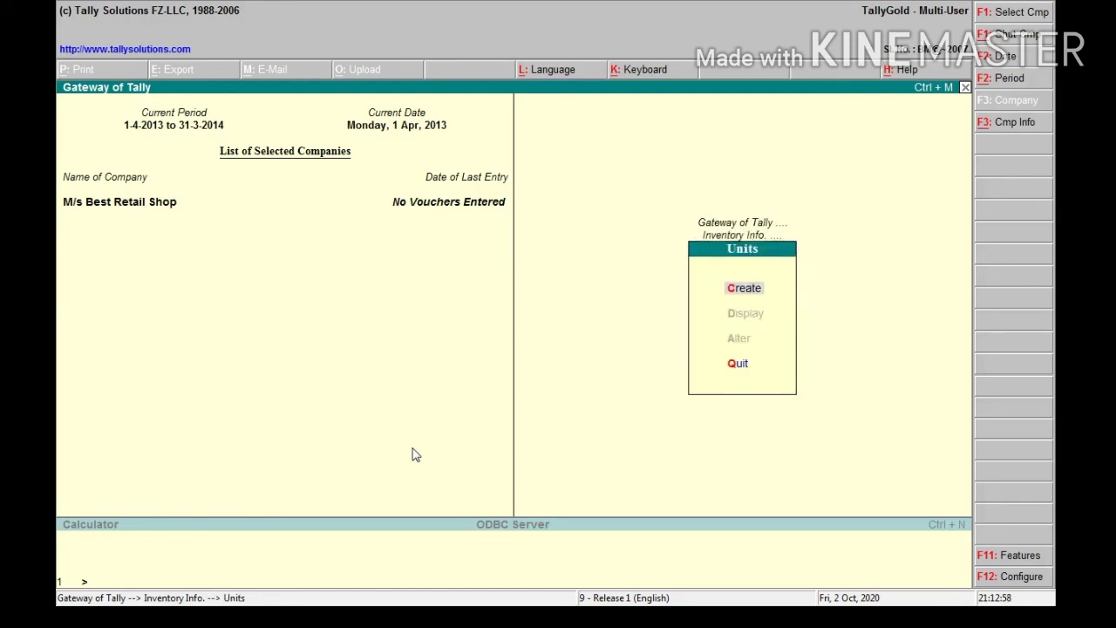
Create unit kg with formal name Kilogram and 0 decimal places, then return to Inventory Info
{"action": "key", "text": "Return"}
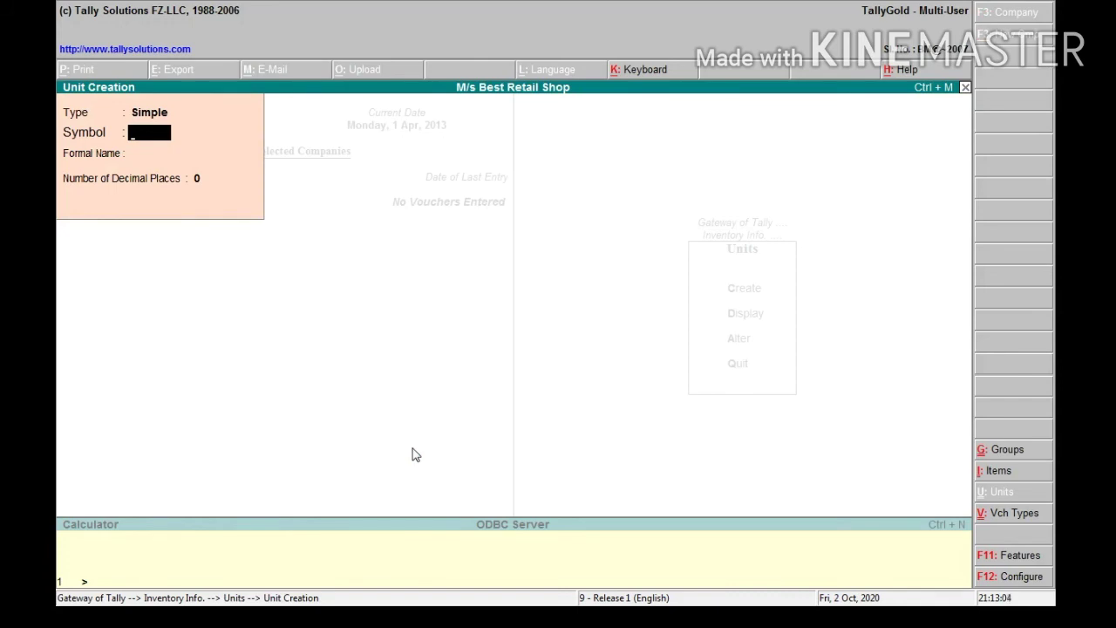
{"action": "type", "text": "kg"}
{"action": "key", "text": "Return"}
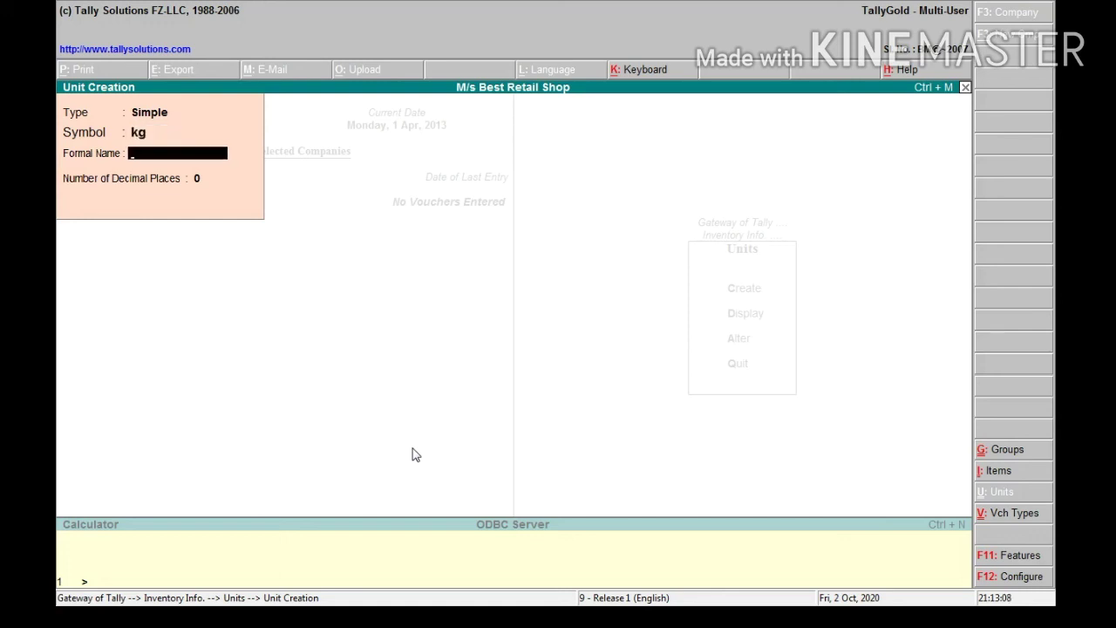
{"action": "type", "text": "Kilogram"}
{"action": "key", "text": "Return"}
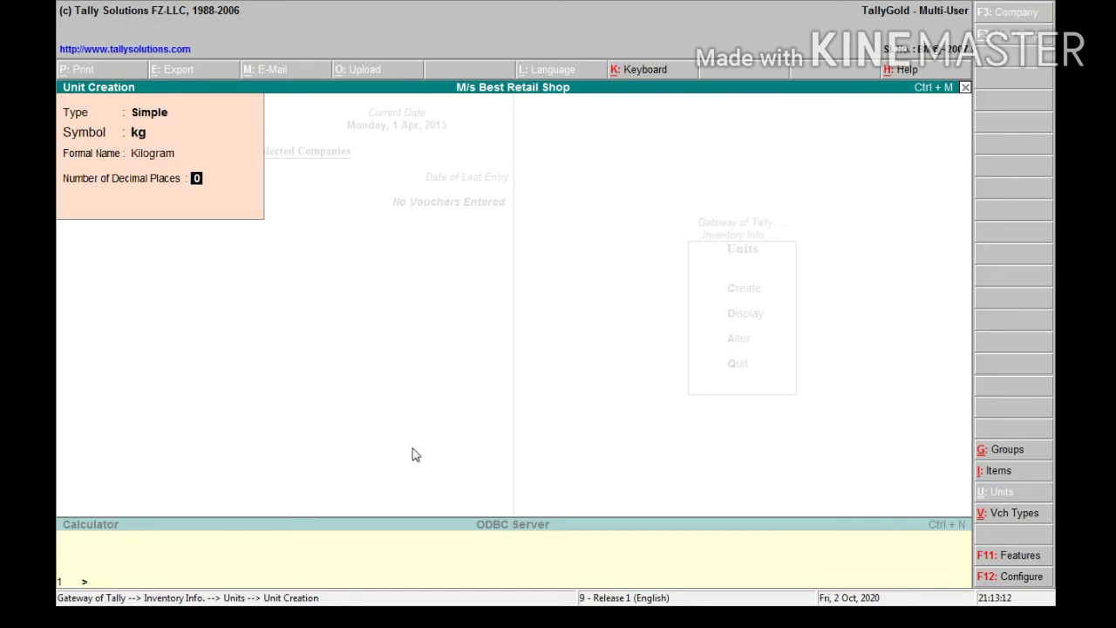
{"action": "key", "text": "Return"}
{"action": "key", "text": "Return"}
{"action": "key", "text": "Escape"}
{"action": "key", "text": "Return"}
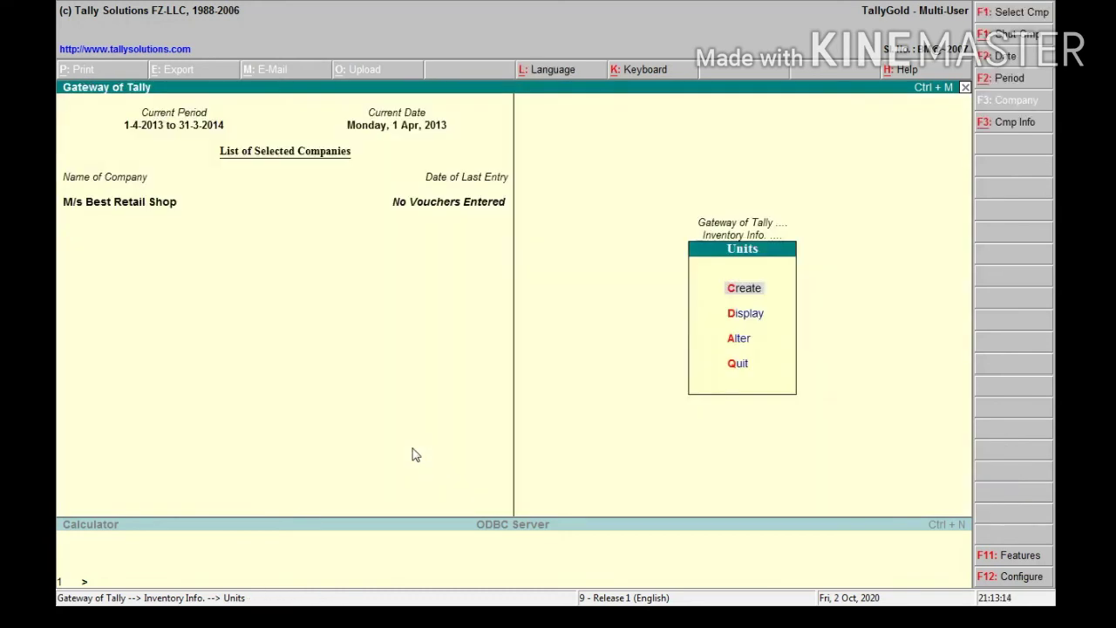
{"action": "key", "text": "Escape"}
{"action": "key", "text": "Up"}
{"action": "key", "text": "Up"}
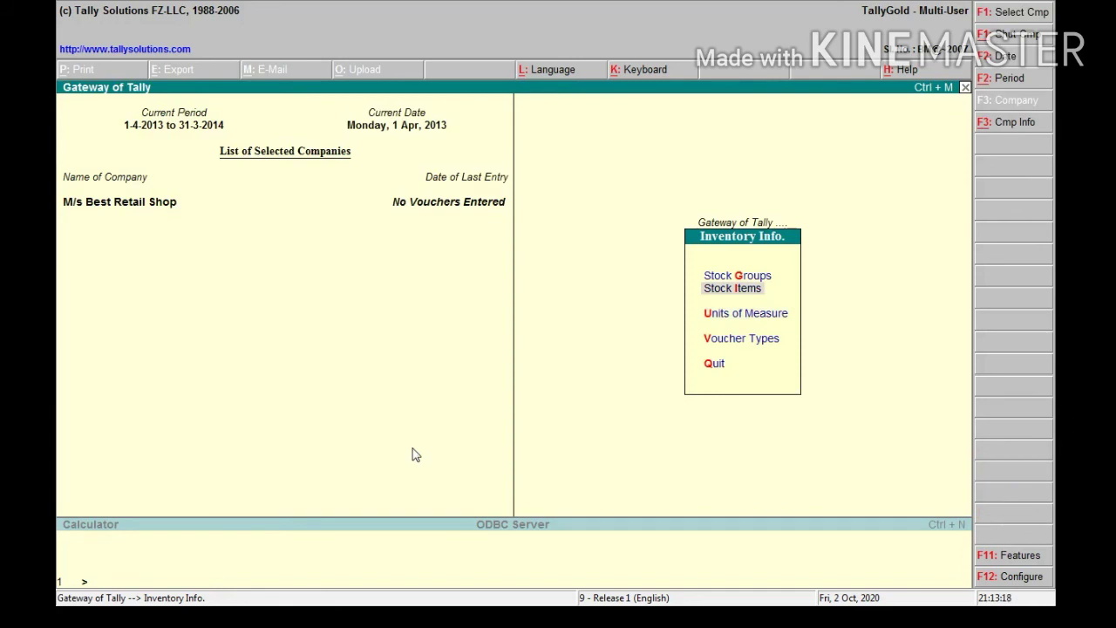
Start the stock item Rice with unit kg
{"action": "key", "text": "Return"}
{"action": "key", "text": "Return"}
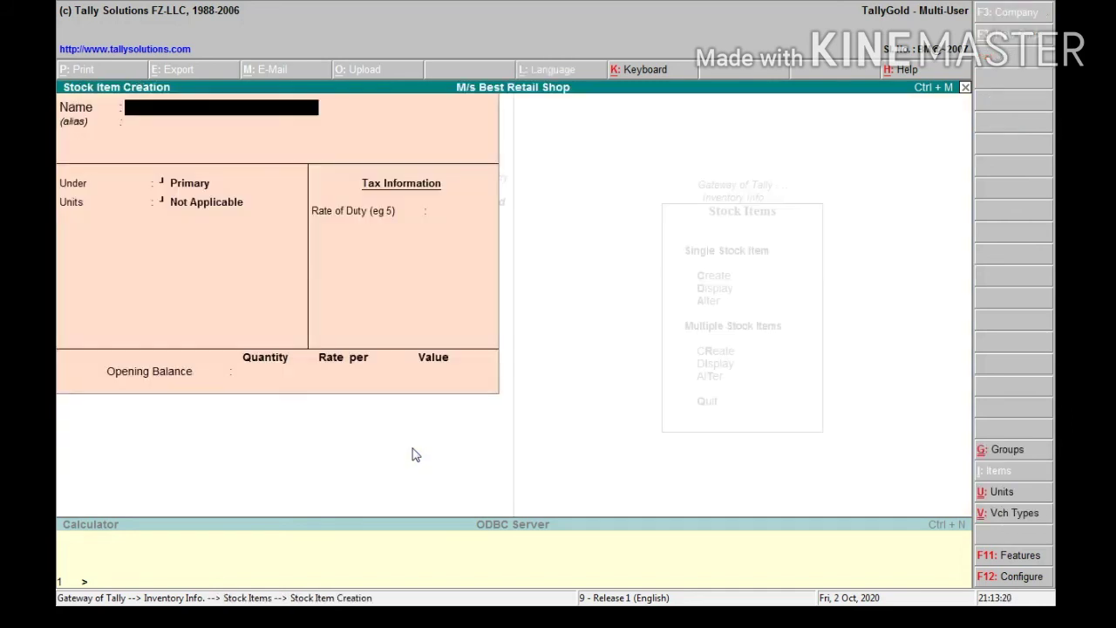
{"action": "type", "text": "Rice"}
{"action": "key", "text": "Return"}
{"action": "key", "text": "Return"}
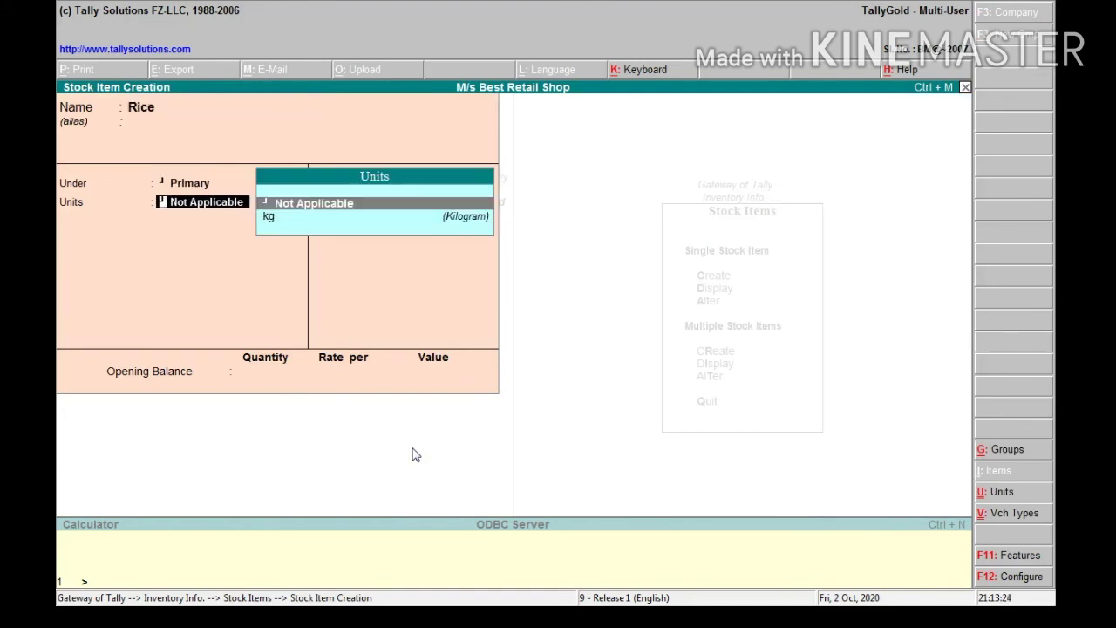
{"action": "key", "text": "Down"}
{"action": "key", "text": "Return"}
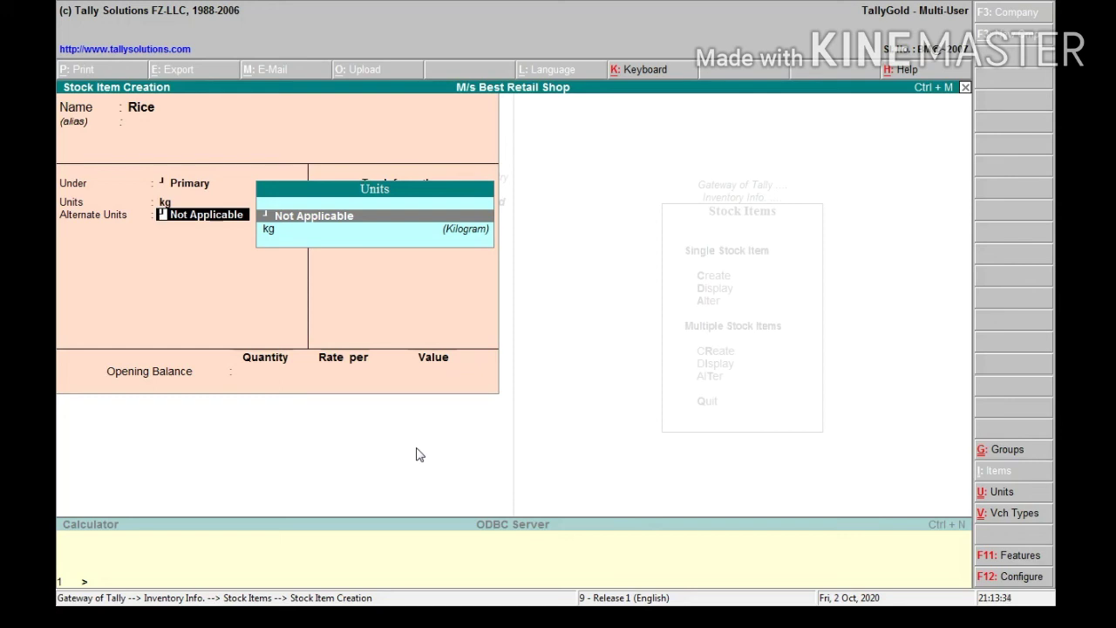
Turn off alternate units in the F12 stock item configuration
{"action": "key", "text": "F12"}
{"action": "key", "text": "Return"}
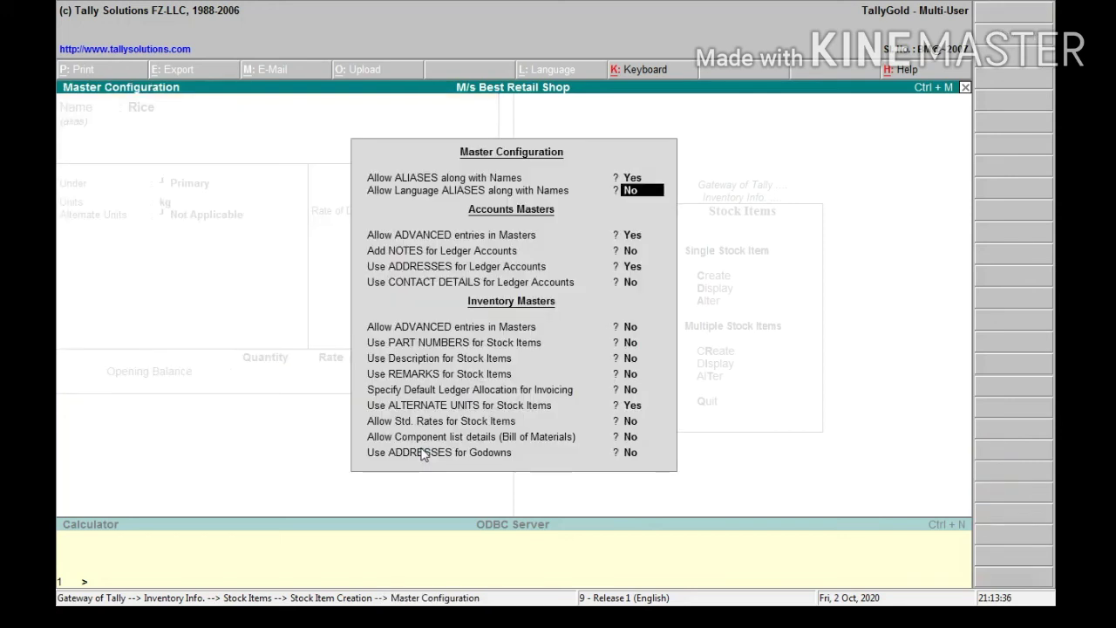
{"action": "key", "text": "Return"}
{"action": "key", "text": "Return"}
{"action": "key", "text": "Return"}
{"action": "key", "text": "Return"}
{"action": "key", "text": "Return"}
{"action": "key", "text": "Return"}
{"action": "key", "text": "Return"}
{"action": "key", "text": "Return"}
{"action": "key", "text": "Return"}
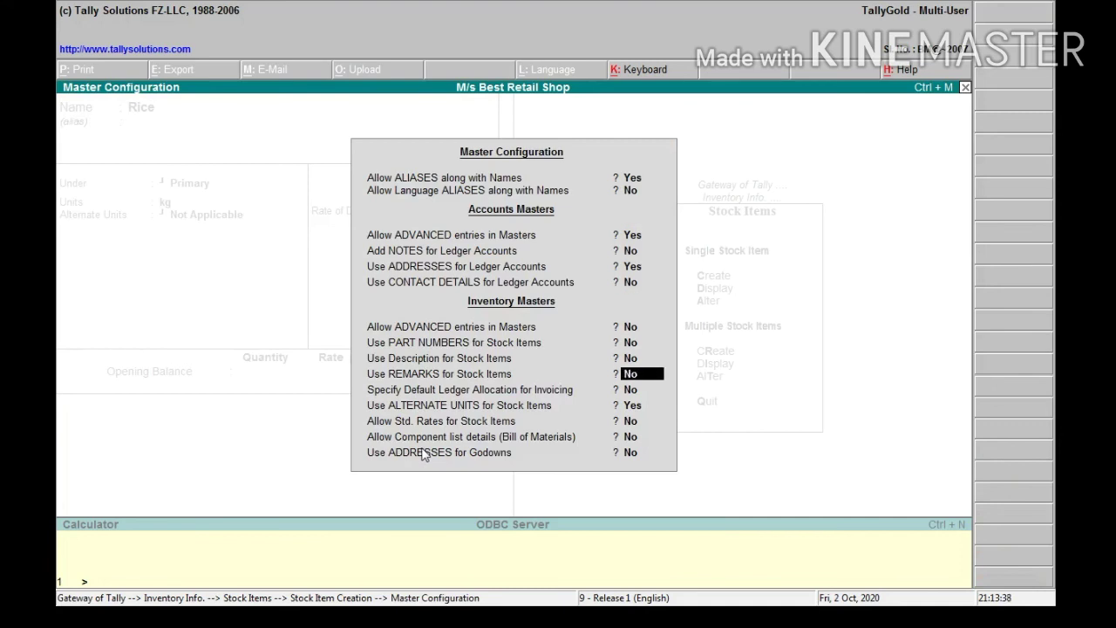
{"action": "key", "text": "Return"}
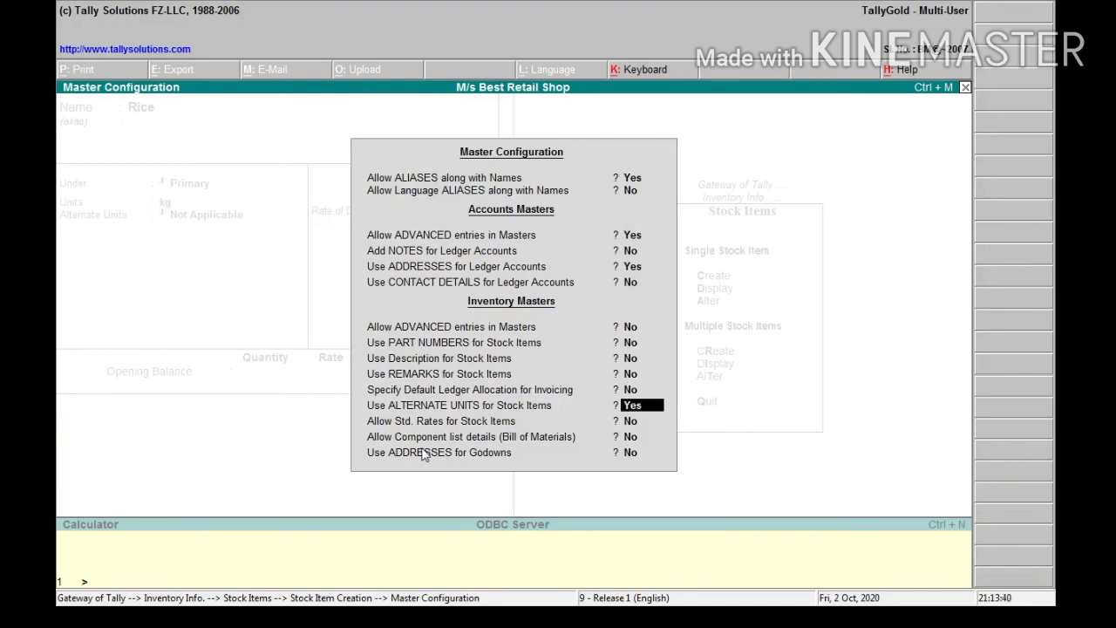
{"action": "type", "text": "n"}
{"action": "key", "text": "Return"}
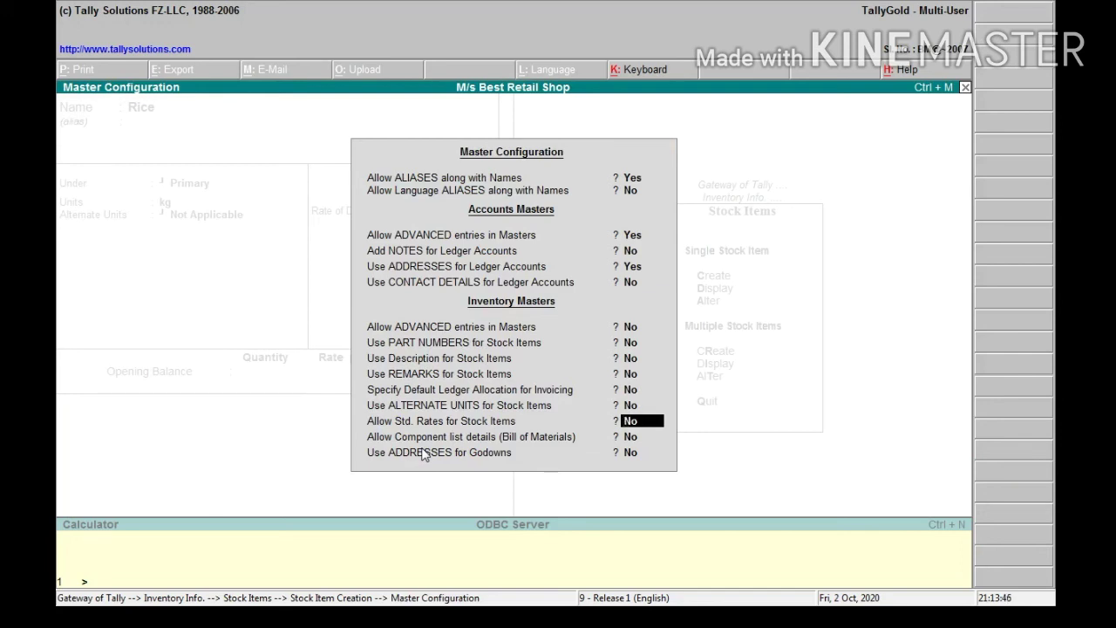
{"action": "key", "text": "ctrl+a"}
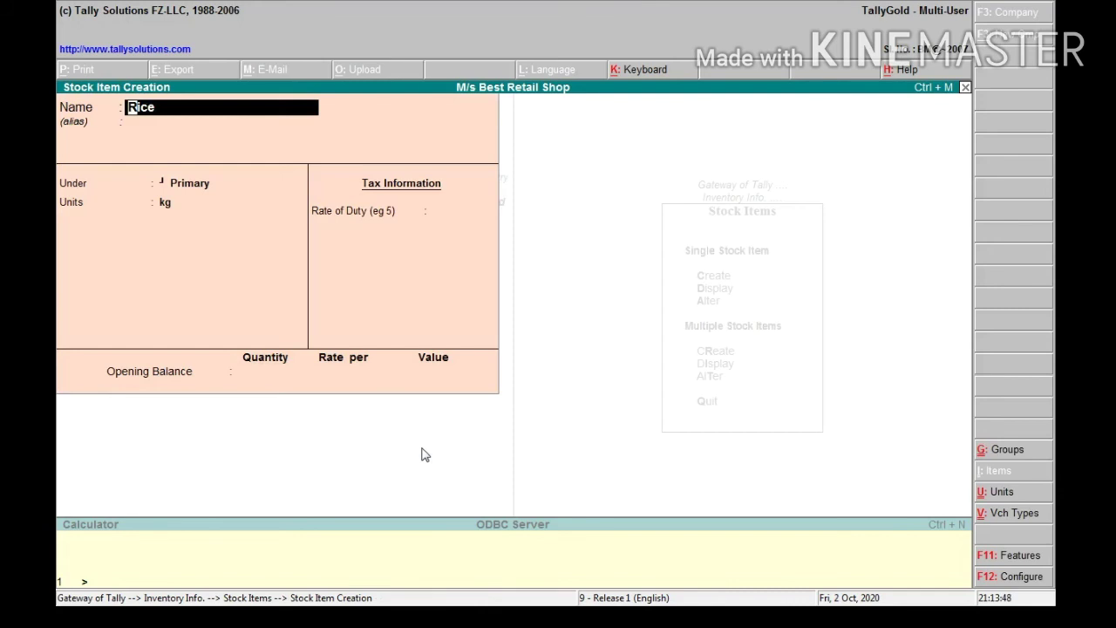
Save Rice, create Sugar under Primary in kg, then quit stock item creation
{"action": "key", "text": "Return"}
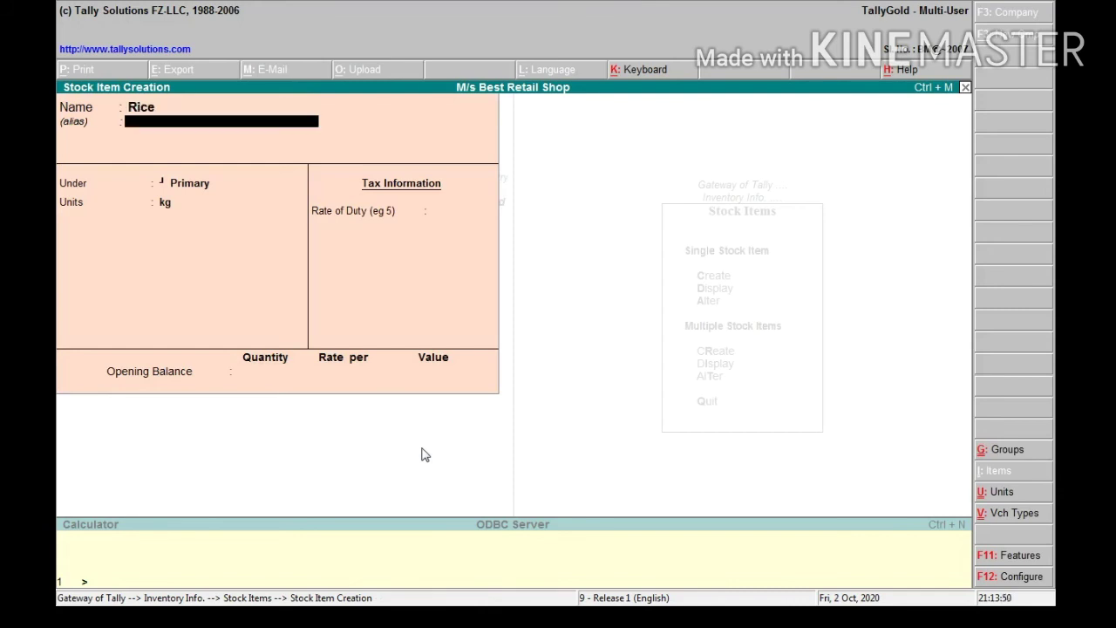
{"action": "key", "text": "Return"}
{"action": "key", "text": "Return"}
{"action": "key", "text": "Return"}
{"action": "key", "text": "Return"}
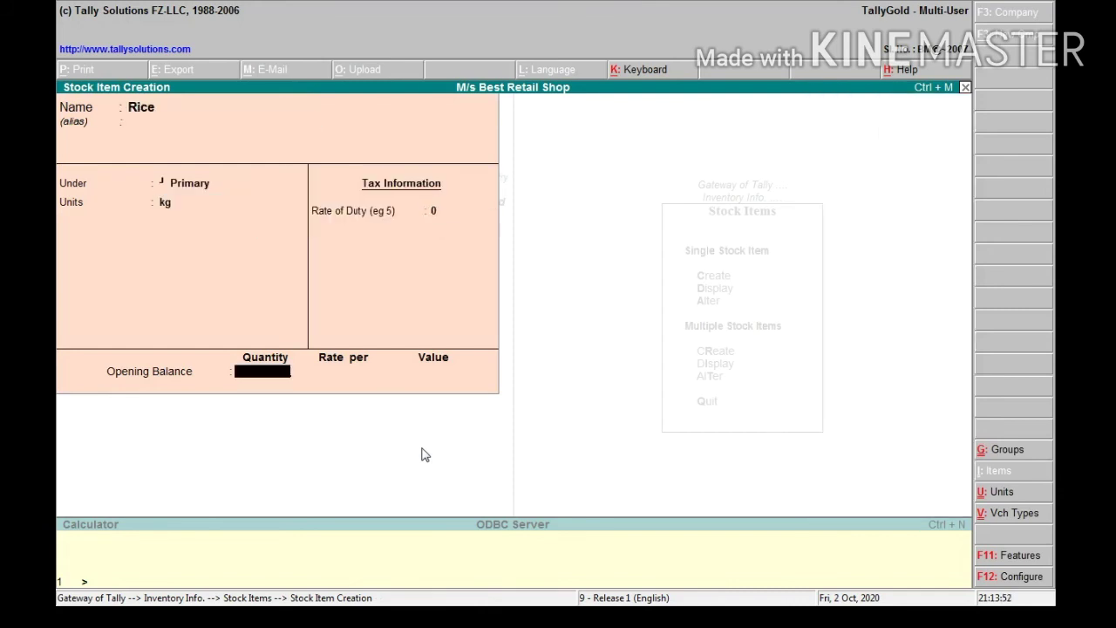
{"action": "key", "text": "Return"}
{"action": "key", "text": "Return"}
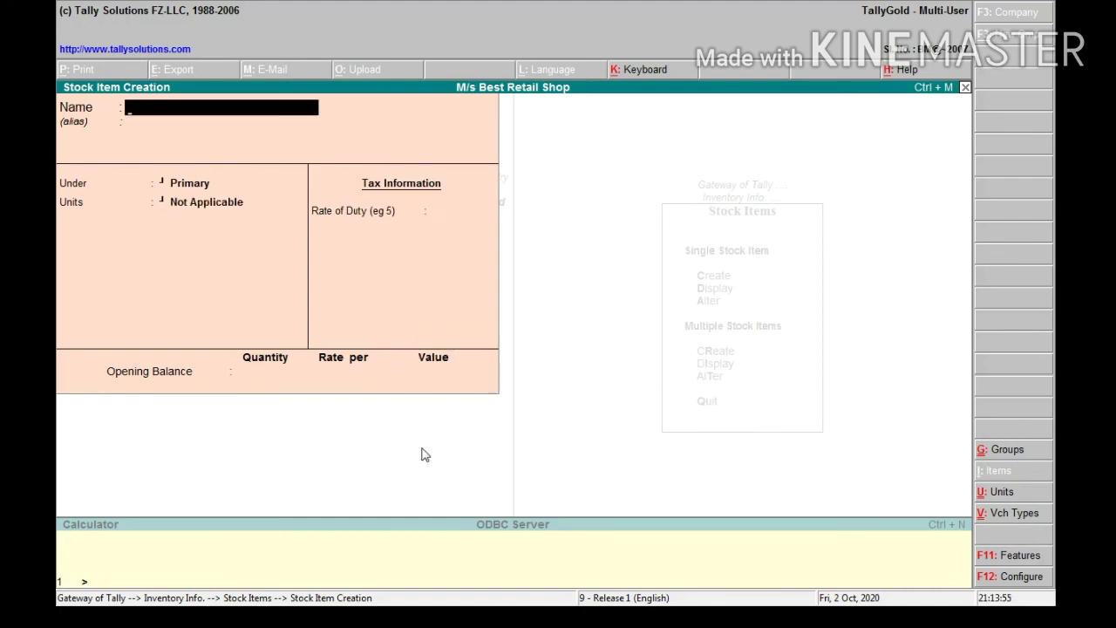
{"action": "type", "text": "Sugar"}
{"action": "key", "text": "Return"}
{"action": "key", "text": "Return"}
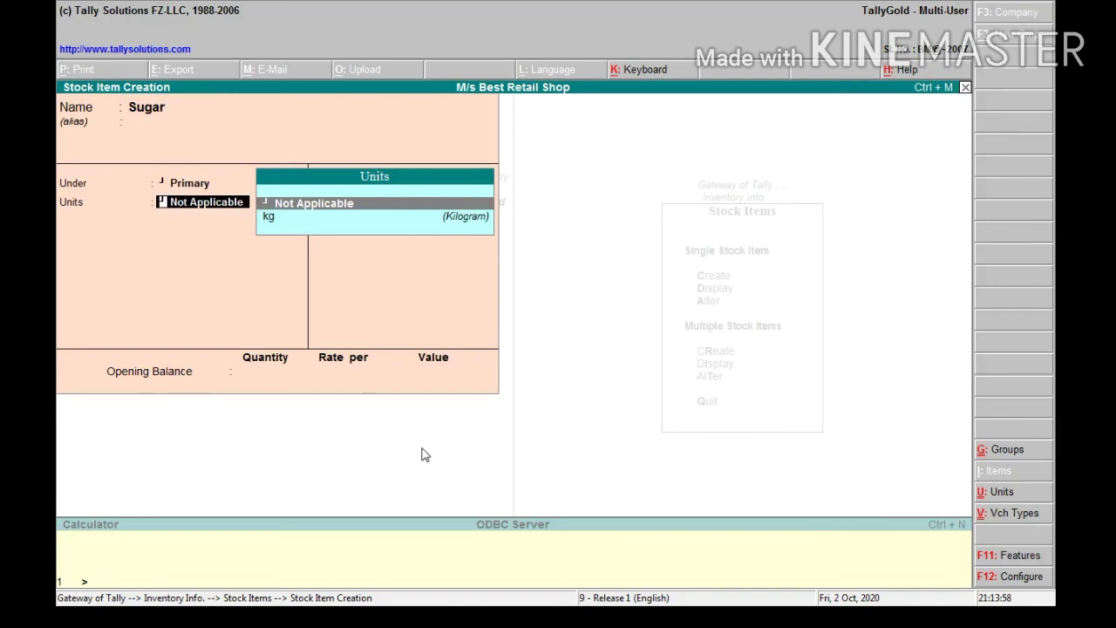
{"action": "key", "text": "Down"}
{"action": "key", "text": "Return"}
{"action": "key", "text": "Return"}
{"action": "key", "text": "Return"}
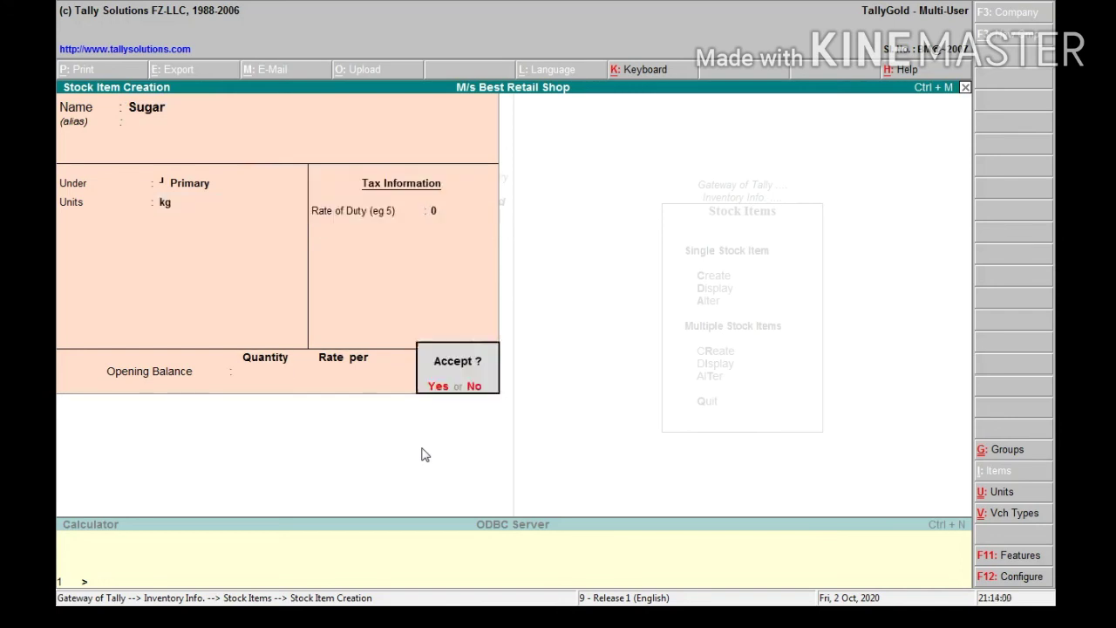
{"action": "key", "text": "Return"}
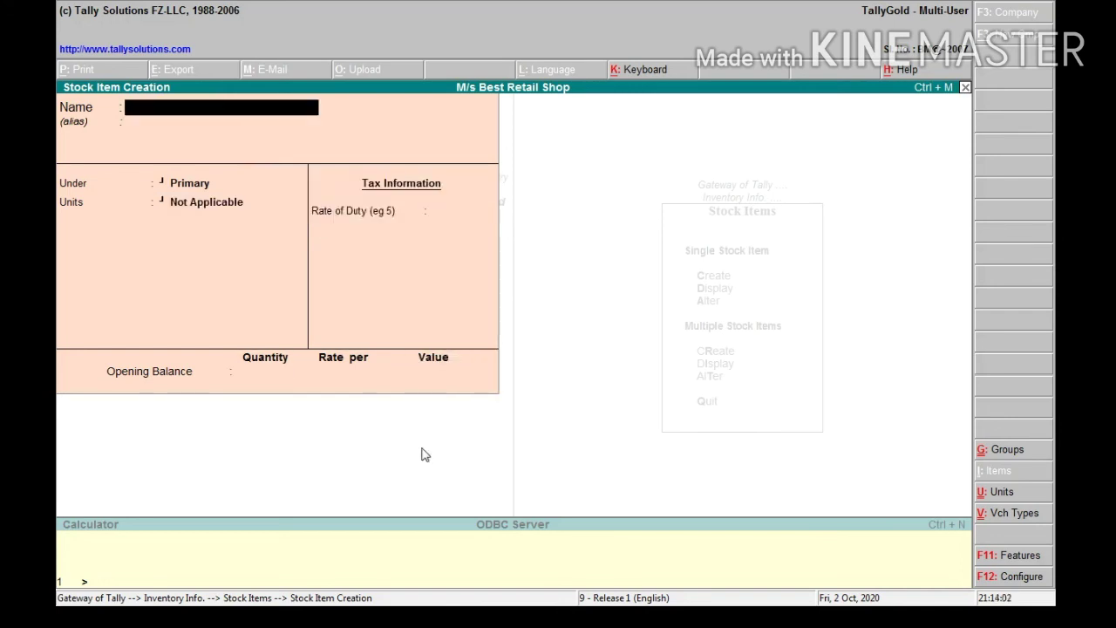
{"action": "key", "text": "Escape"}
{"action": "key", "text": "Return"}
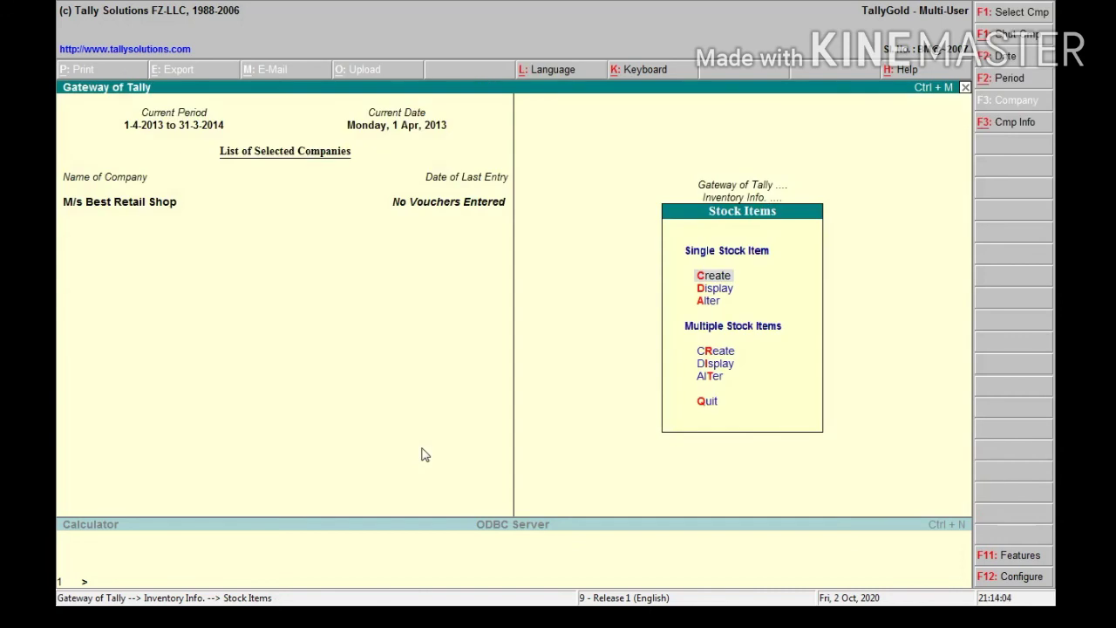
Return to Gateway of Tally and open Accounting Vouchers, showing blank Payment voucher No. 1
{"action": "key", "text": "Escape"}
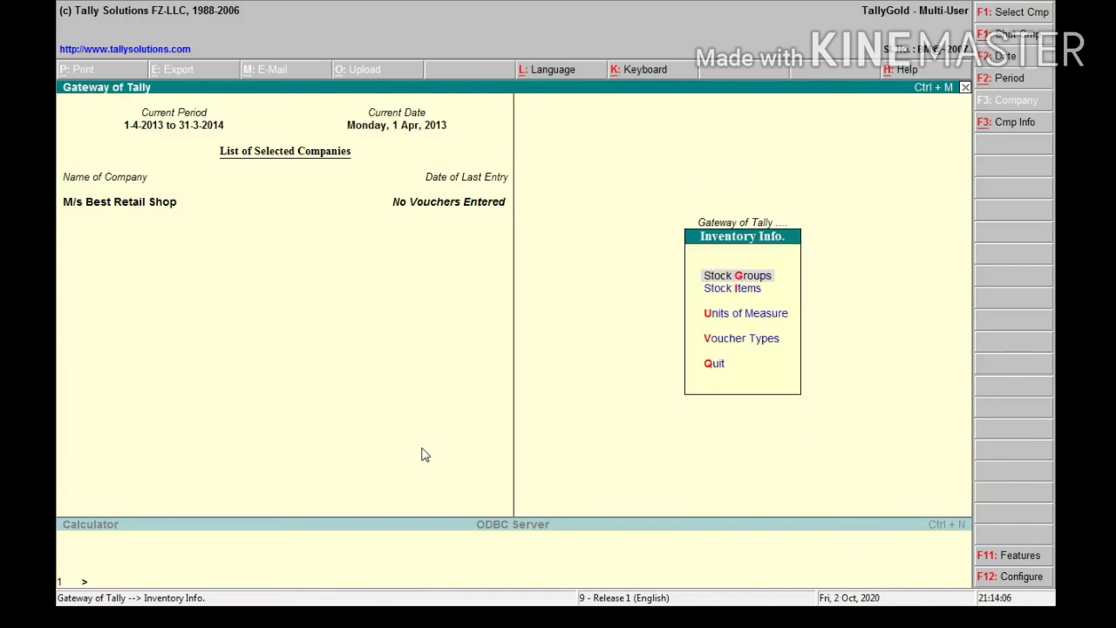
{"action": "key", "text": "Escape"}
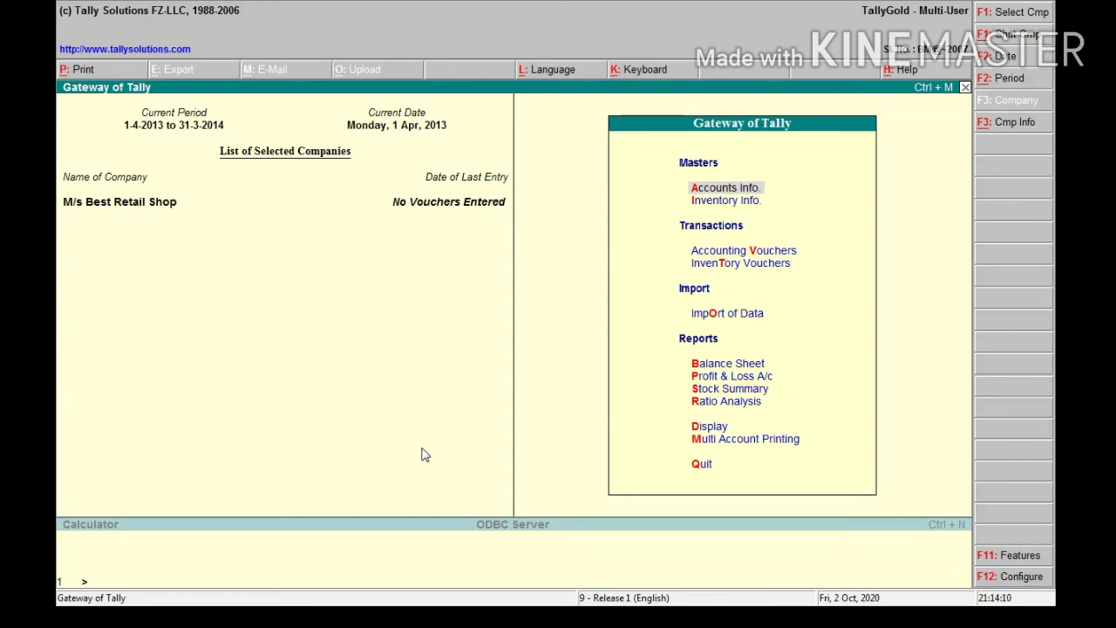
{"action": "key", "text": "Down"}
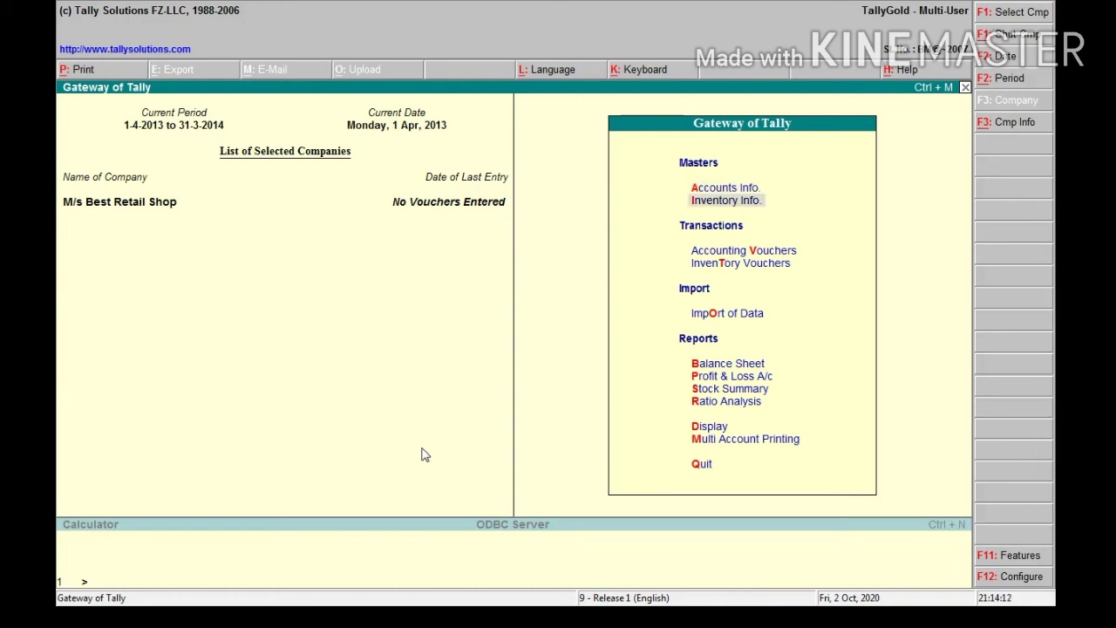
{"action": "key", "text": "Down"}
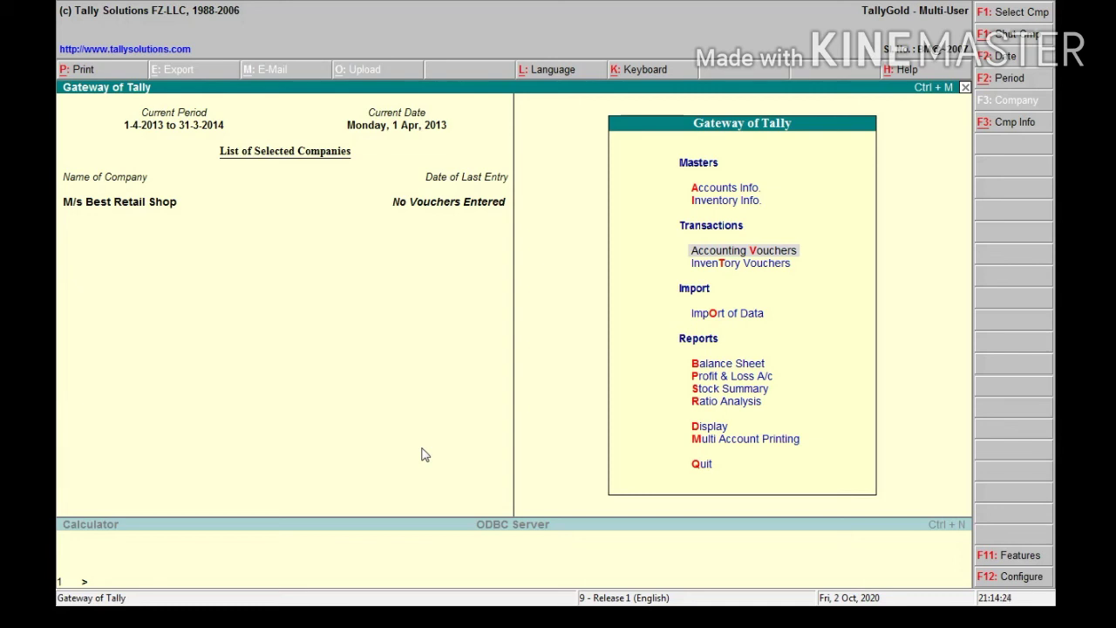
{"action": "key", "text": "Return"}
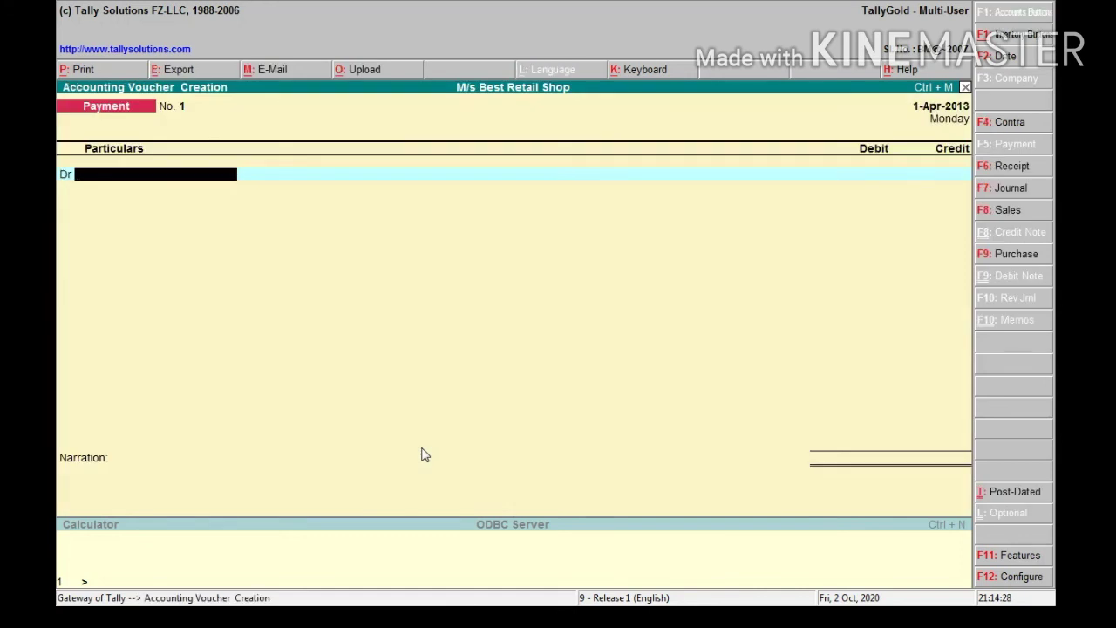
Start a Purchase voucher with M/s Super Wholesale Traders as party and Purchase A/c as ledger
{"action": "key", "text": "F9"}
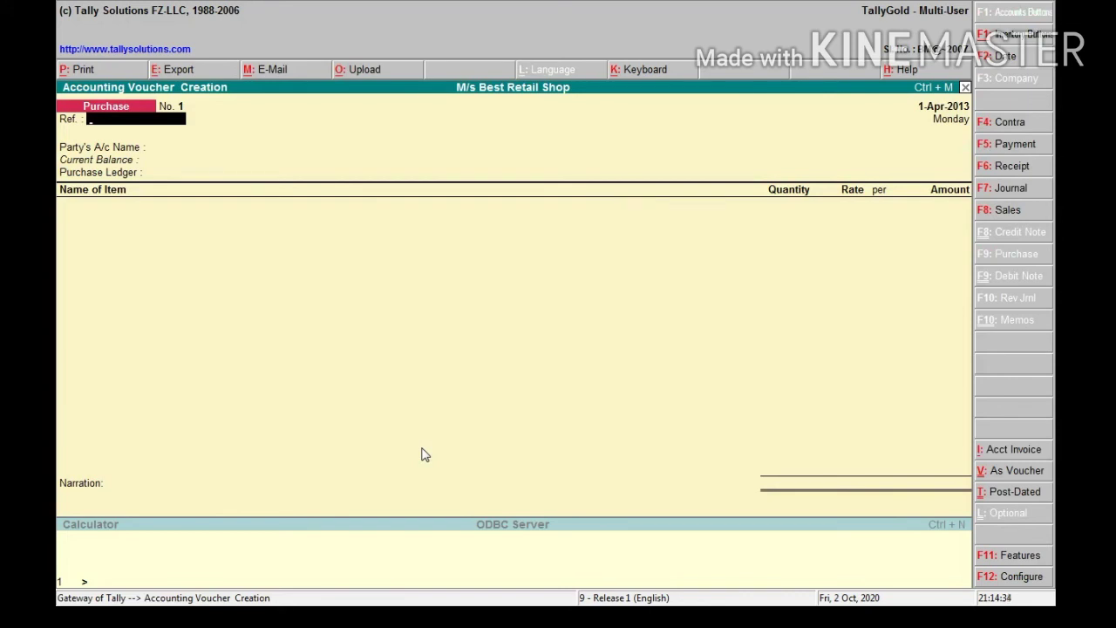
{"action": "key", "text": "Return"}
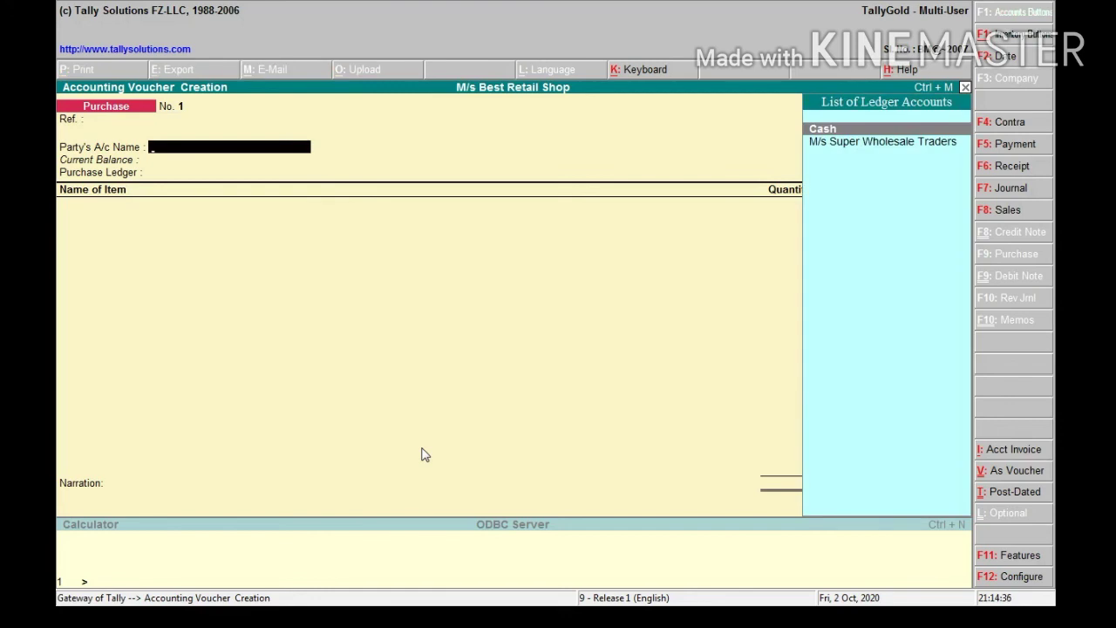
{"action": "key", "text": "Down"}
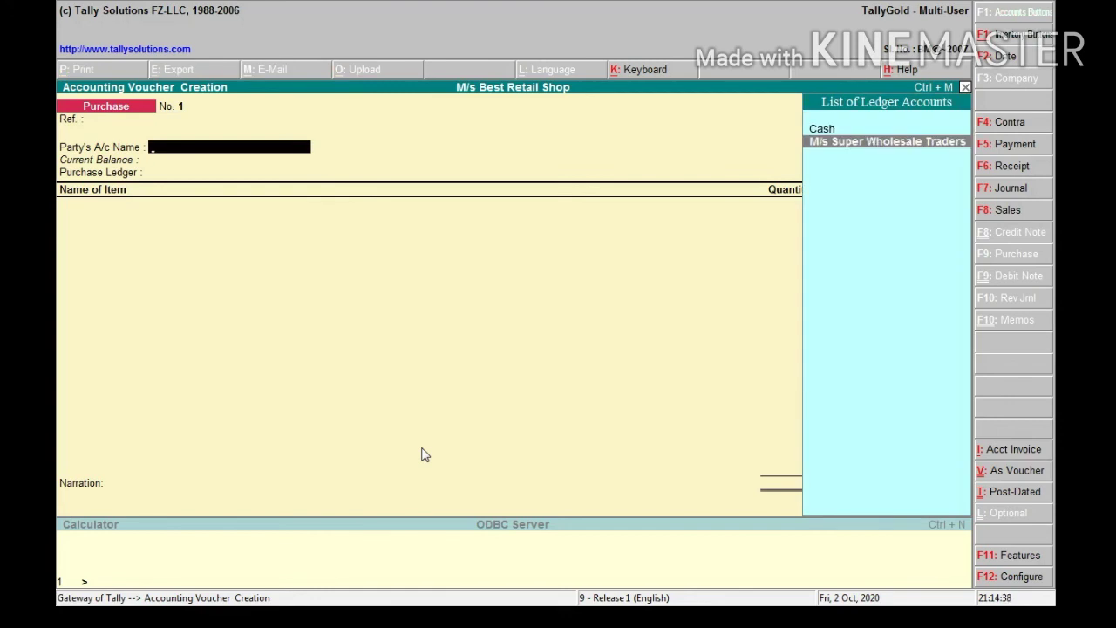
{"action": "key", "text": "Return"}
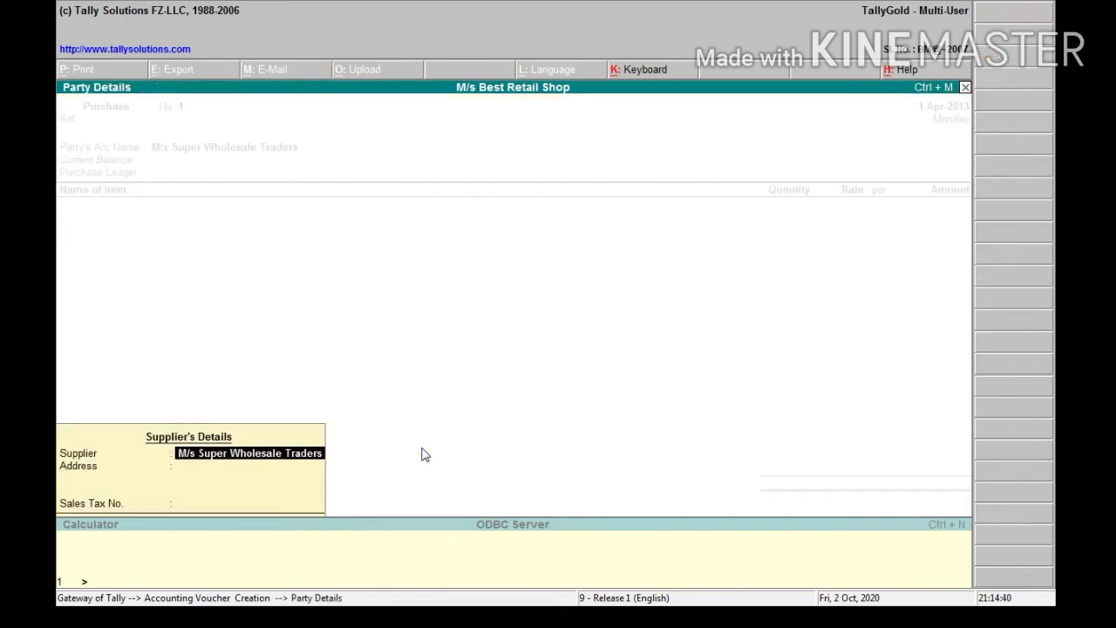
{"action": "key", "text": "Return"}
{"action": "key", "text": "Return"}
{"action": "key", "text": "Return"}
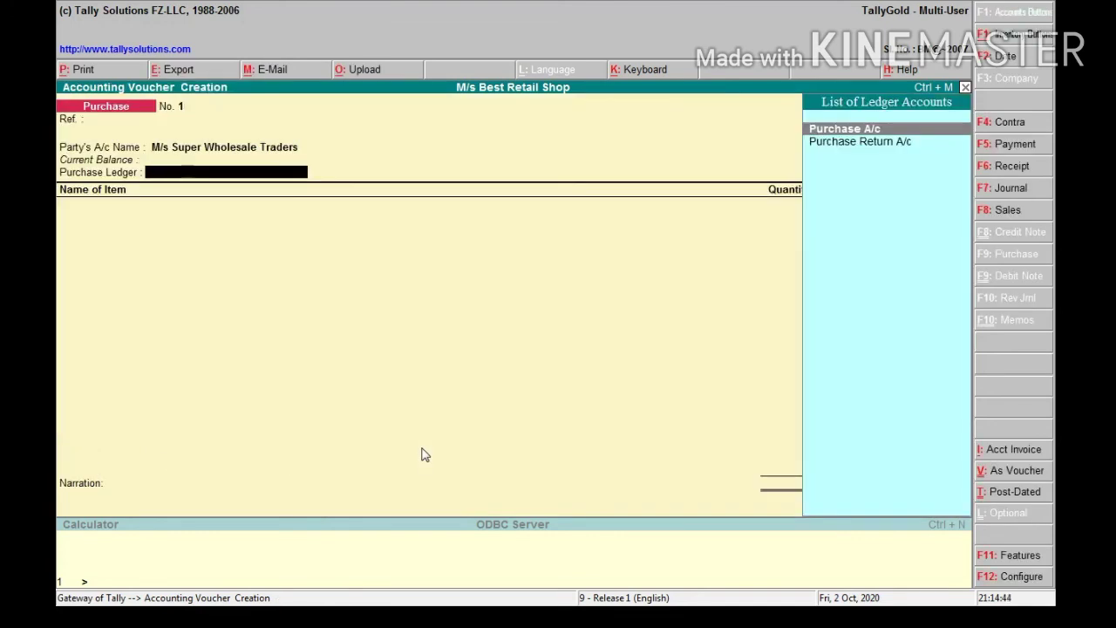
{"action": "key", "text": "Return"}
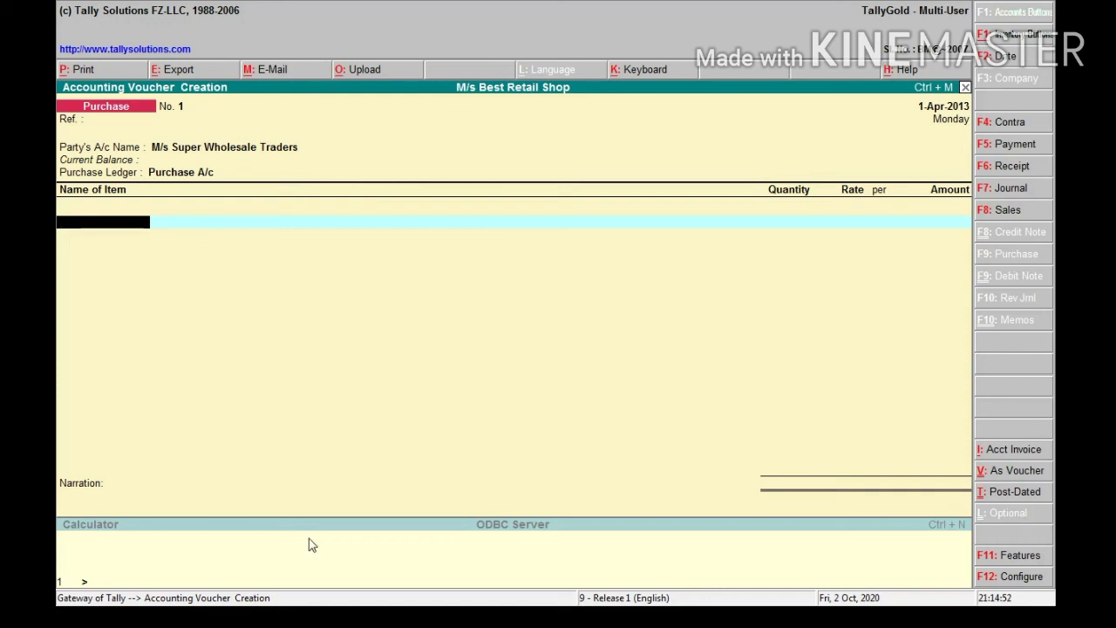
Add Rice at 100 kg and rate 50, amounting to 5,000
{"action": "key", "text": "Return"}
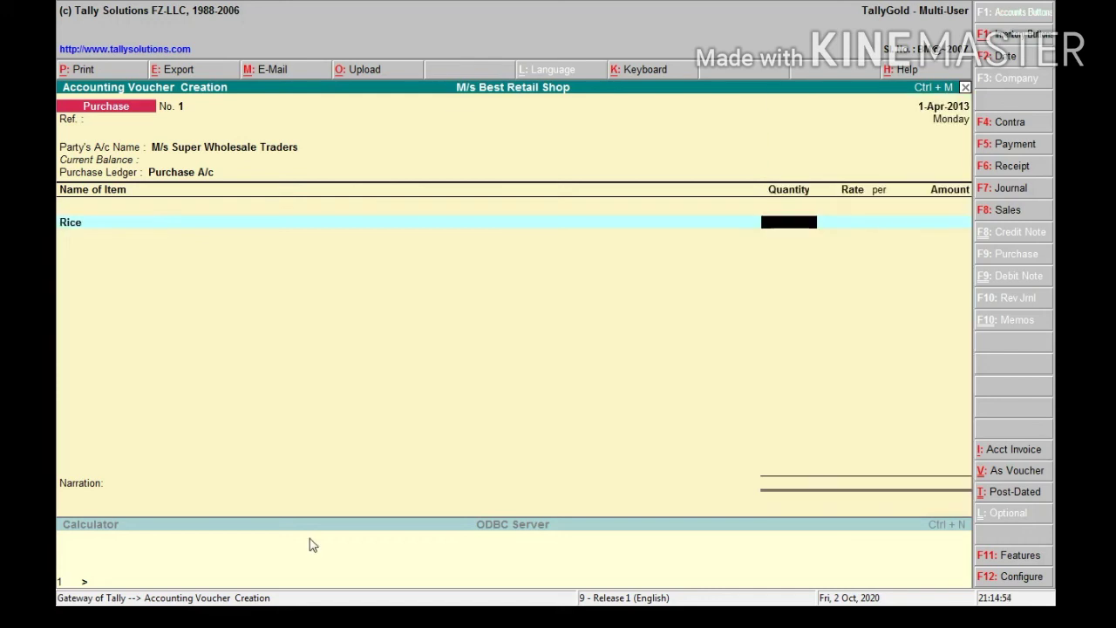
{"action": "type", "text": "100"}
{"action": "key", "text": "Return"}
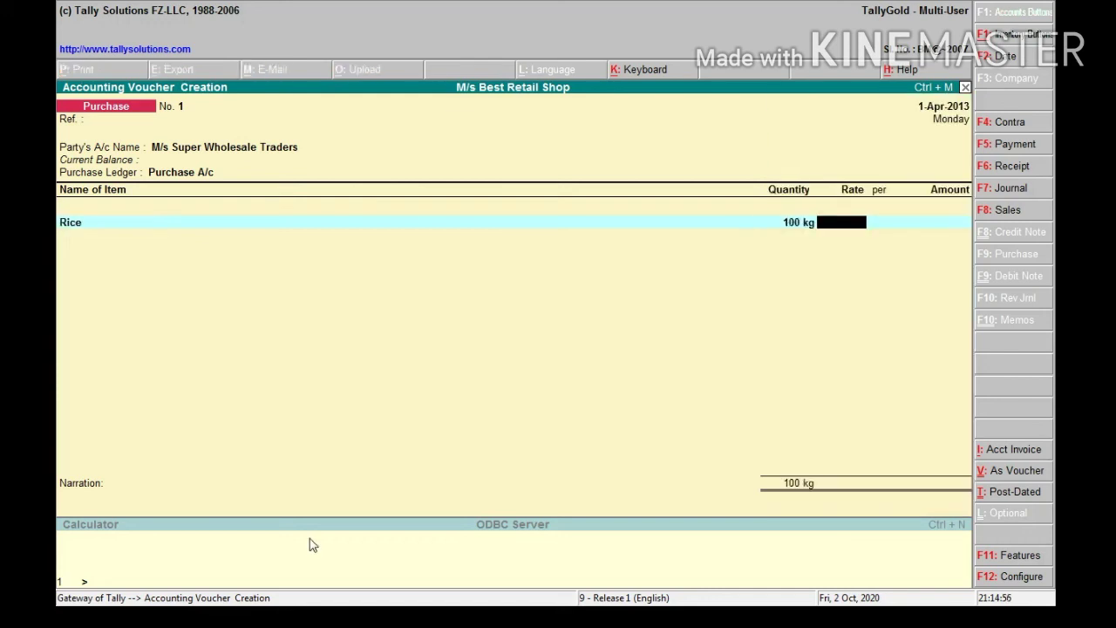
{"action": "type", "text": "50"}
{"action": "key", "text": "Return"}
{"action": "key", "text": "Return"}
{"action": "key", "text": "Return"}
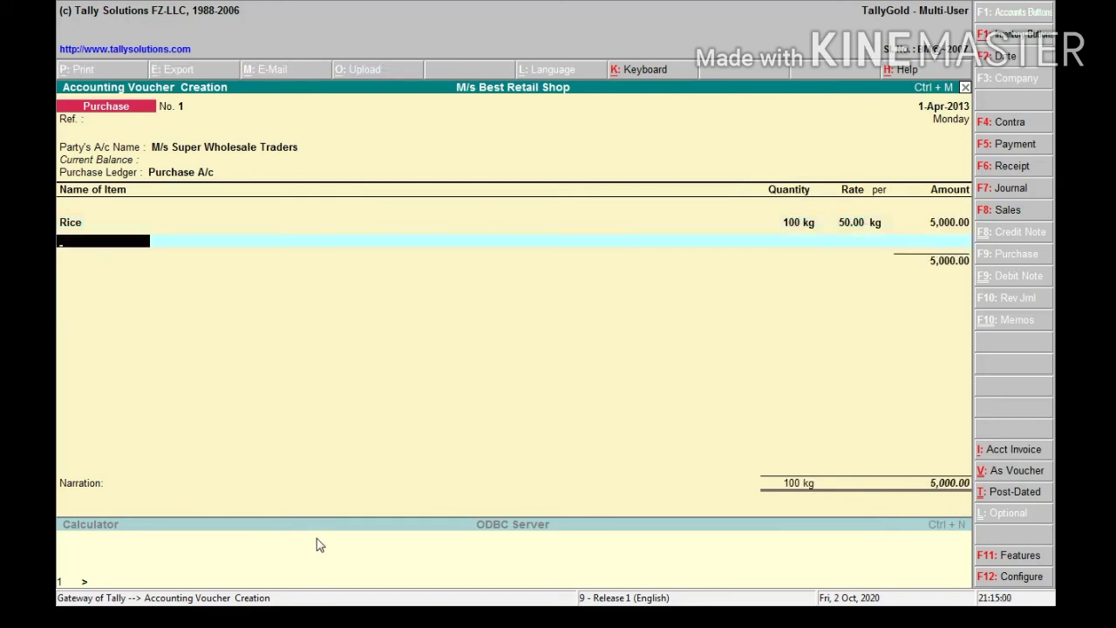
{"action": "type", "text": "S"}
Add Sugar at 100 kg and rate 30, then save Purchase voucher No. 1 totalling 8,000
{"action": "key", "text": "Return"}
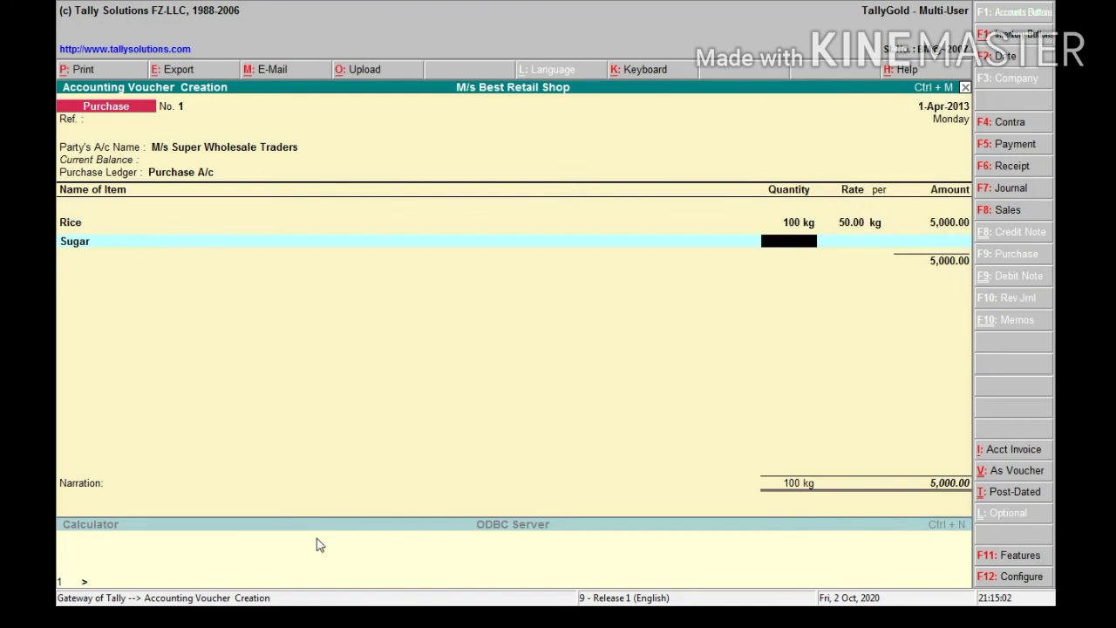
{"action": "type", "text": "100"}
{"action": "key", "text": "Return"}
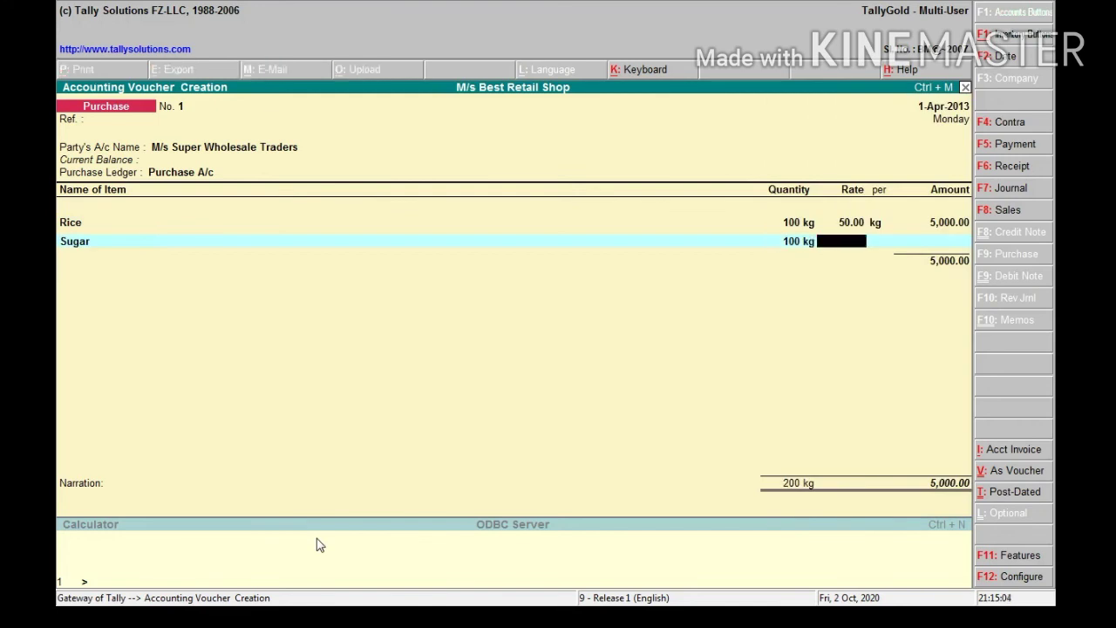
{"action": "type", "text": "30"}
{"action": "key", "text": "Return"}
{"action": "key", "text": "Return"}
{"action": "key", "text": "Return"}
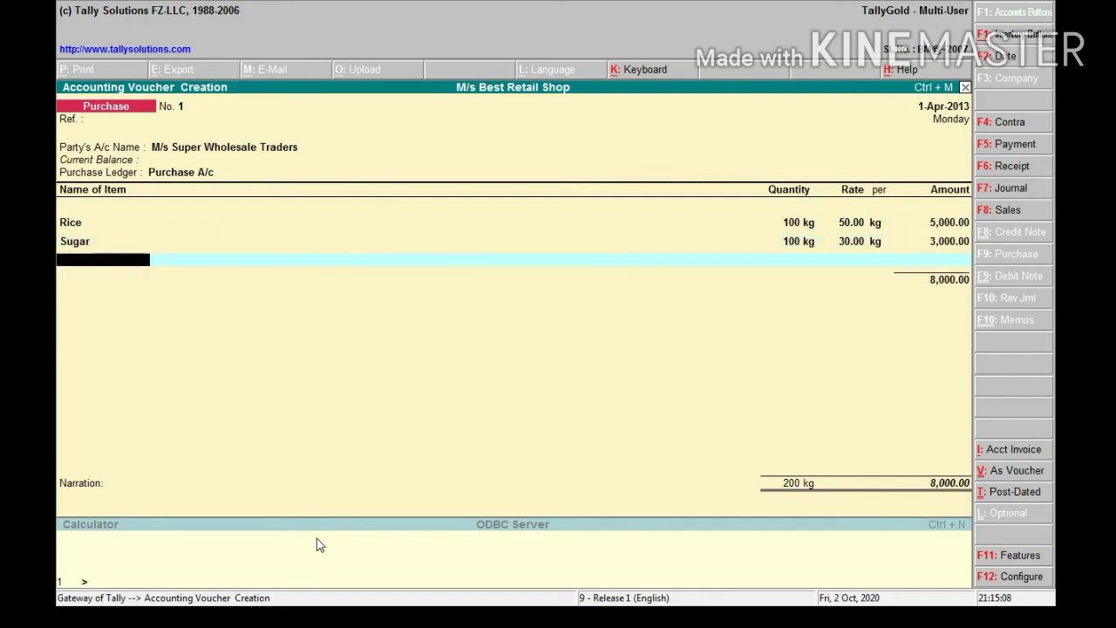
{"action": "key", "text": "Return"}
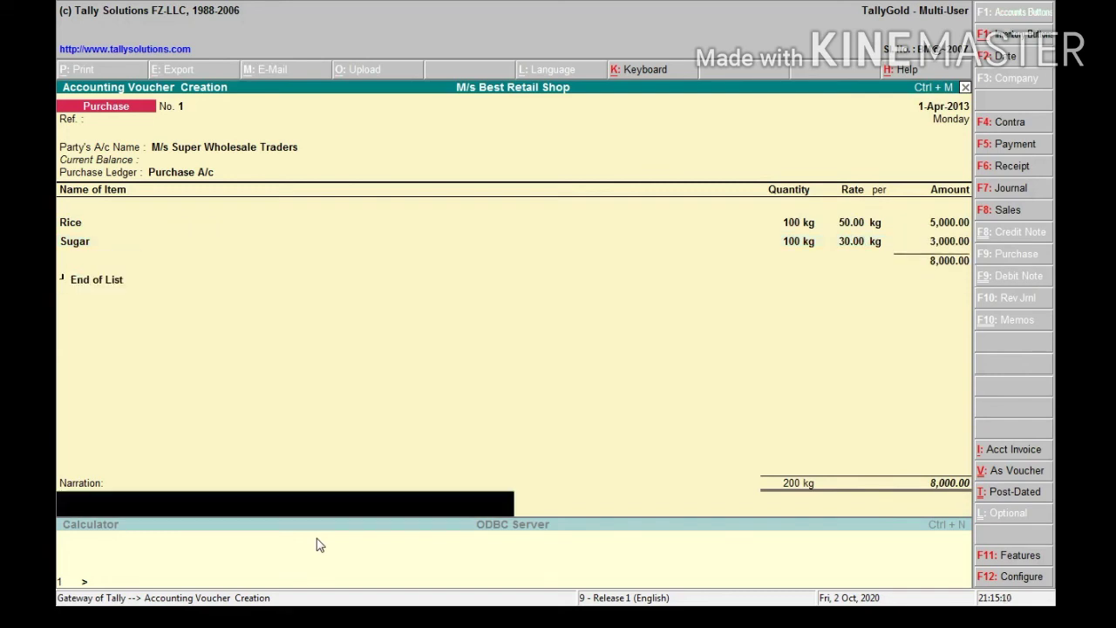
{"action": "key", "text": "Return"}
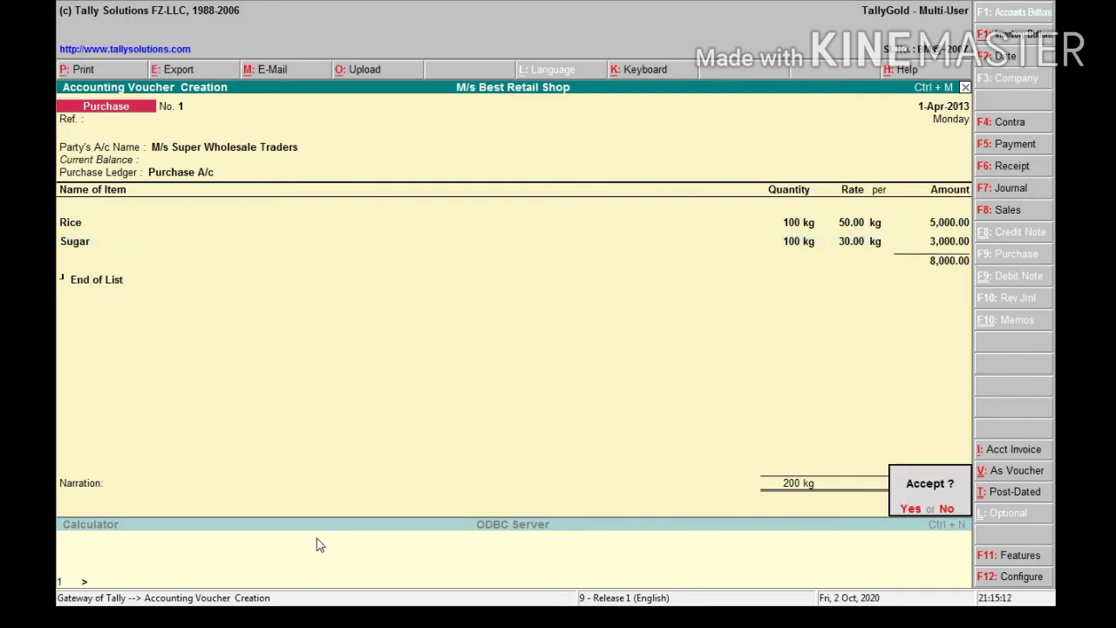
{"action": "key", "text": "Return"}
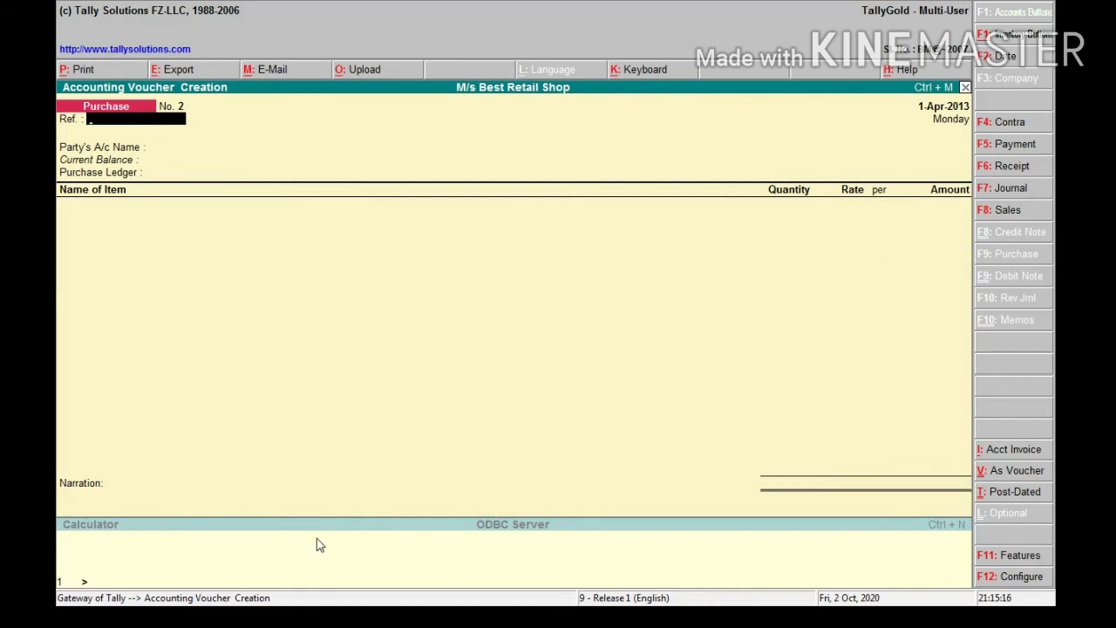
Leave voucher entry and open the Stock Summary: Rice 5,000 and Sugar 3,000, totalling 8,000
{"action": "key", "text": "Escape"}
{"action": "key", "text": "Return"}
{"action": "key", "text": "Down"}
{"action": "key", "text": "Down"}
{"action": "key", "text": "Down"}
{"action": "key", "text": "Down"}
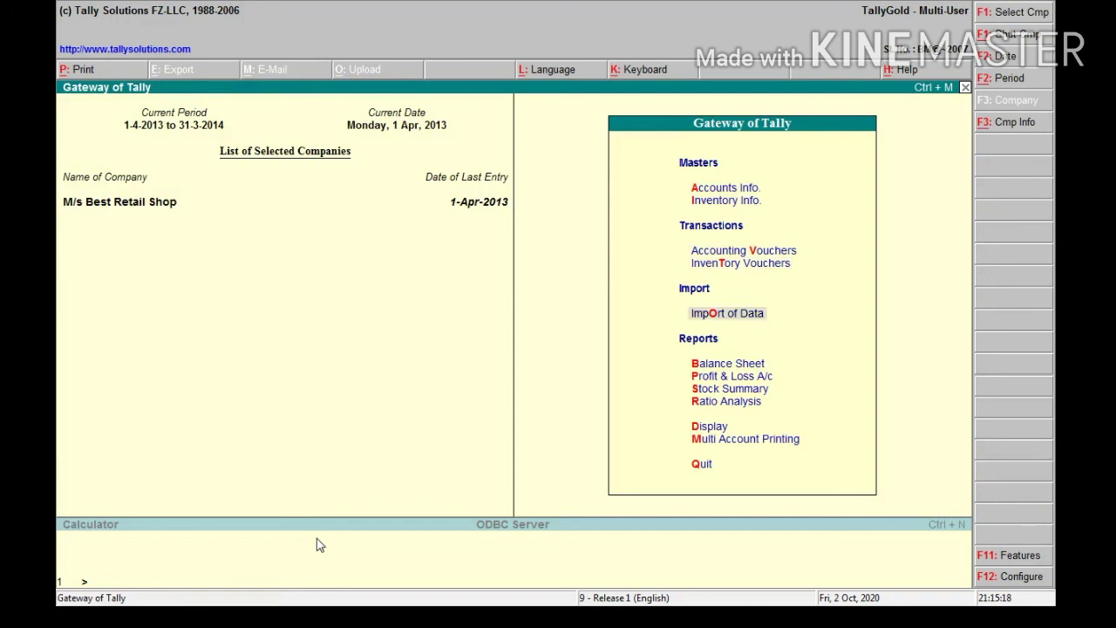
{"action": "key", "text": "Down"}
{"action": "key", "text": "Down"}
{"action": "key", "text": "Down"}
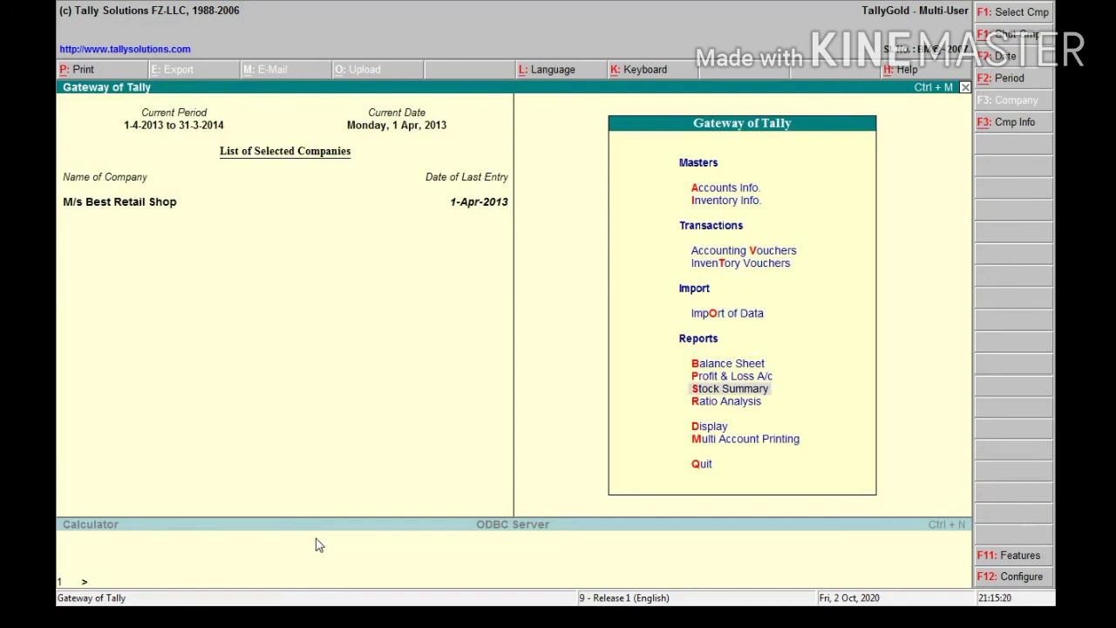
{"action": "key", "text": "Return"}
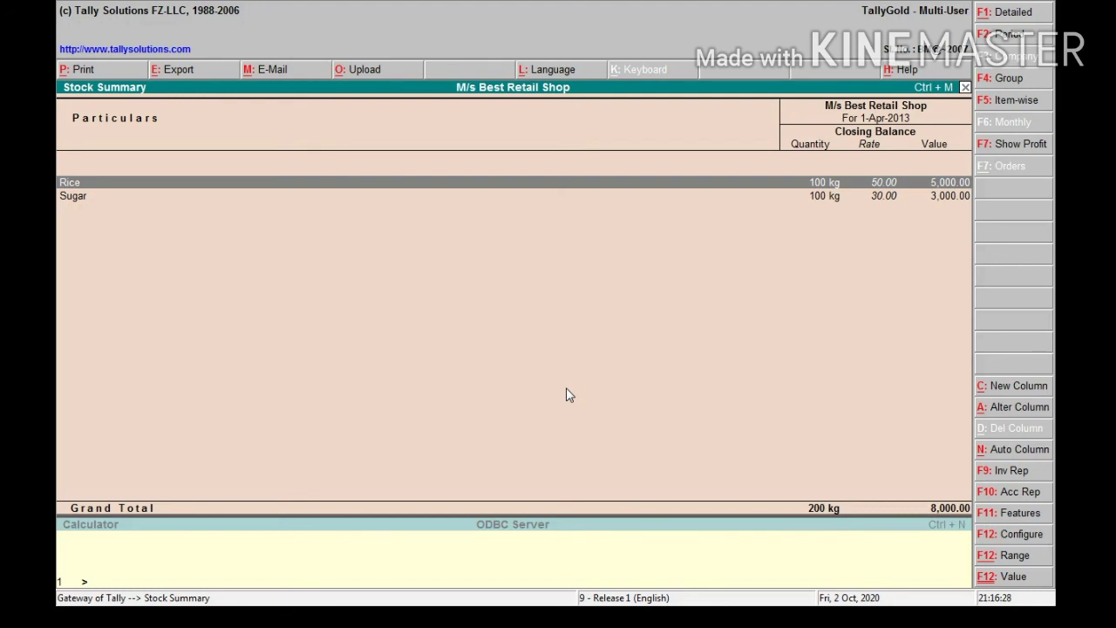
Close the Stock Summary and reopen Accounting Vouchers at blank Purchase voucher No. 2
{"action": "key", "text": "Escape"}
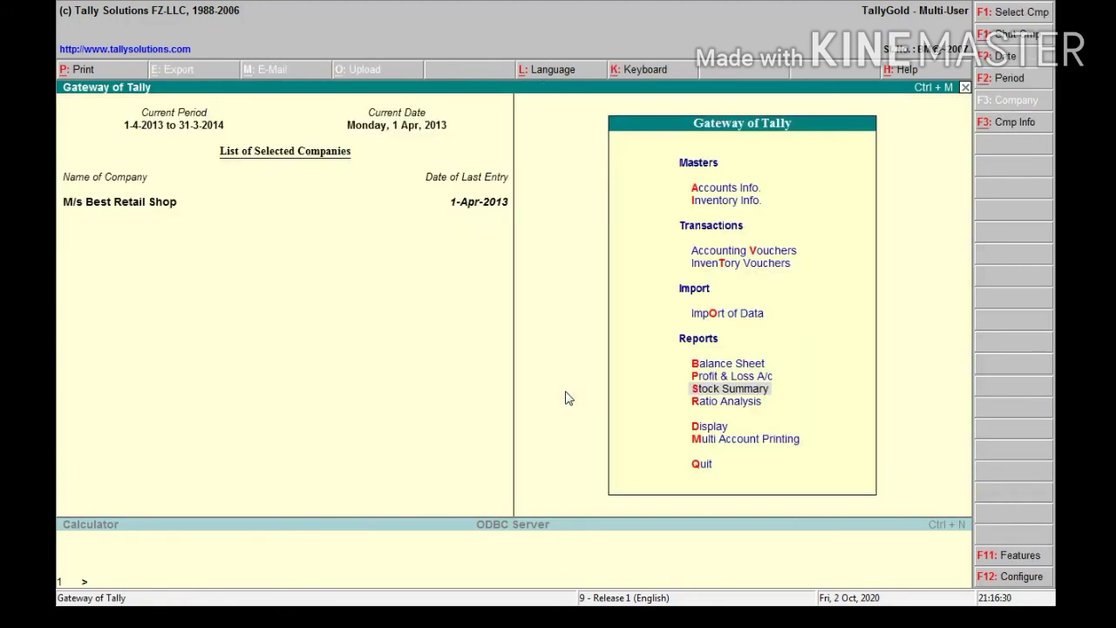
{"action": "key", "text": "Up"}
{"action": "key", "text": "Up"}
{"action": "key", "text": "Up"}
{"action": "key", "text": "Up"}
{"action": "key", "text": "Up"}
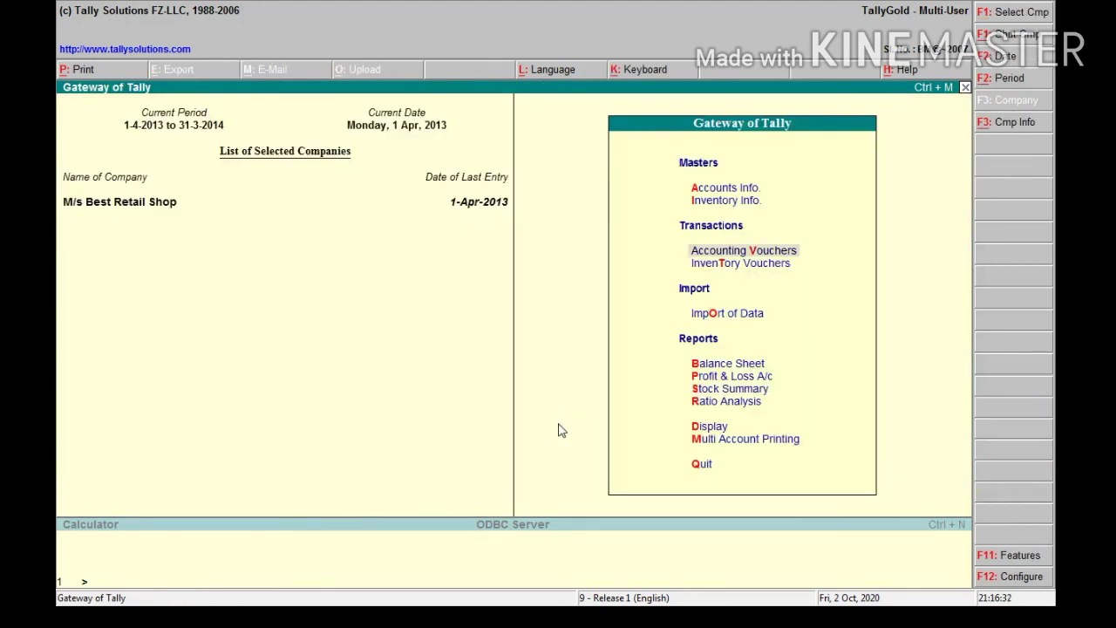
{"action": "key", "text": "Return"}
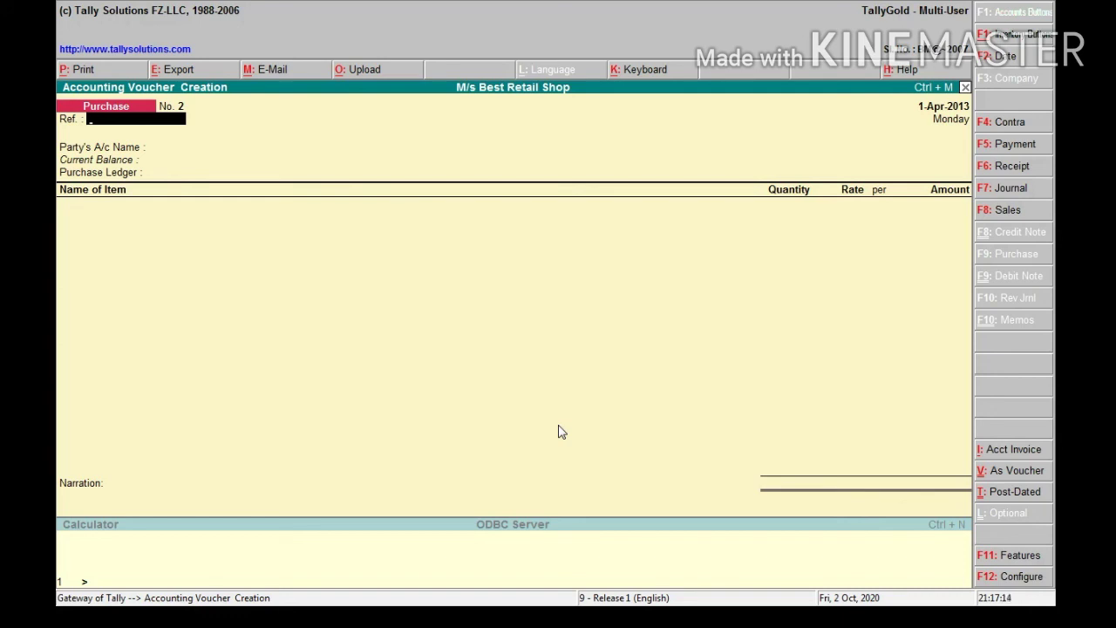
In F11 Accounting Features, set Use Debit/Credit Notes and both invoice-mode options to Yes
{"action": "key", "text": "F11"}
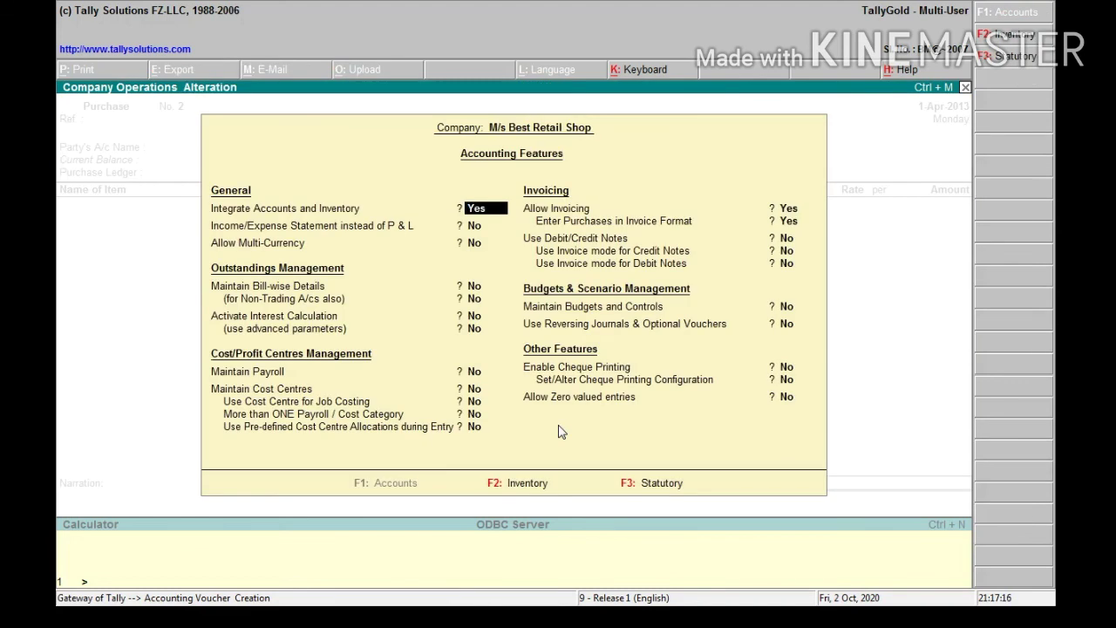
{"action": "key", "text": "Return"}
{"action": "key", "text": "Return"}
{"action": "key", "text": "Return"}
{"action": "key", "text": "Return"}
{"action": "key", "text": "Return"}
{"action": "key", "text": "Return"}
{"action": "key", "text": "Return"}
{"action": "key", "text": "Return"}
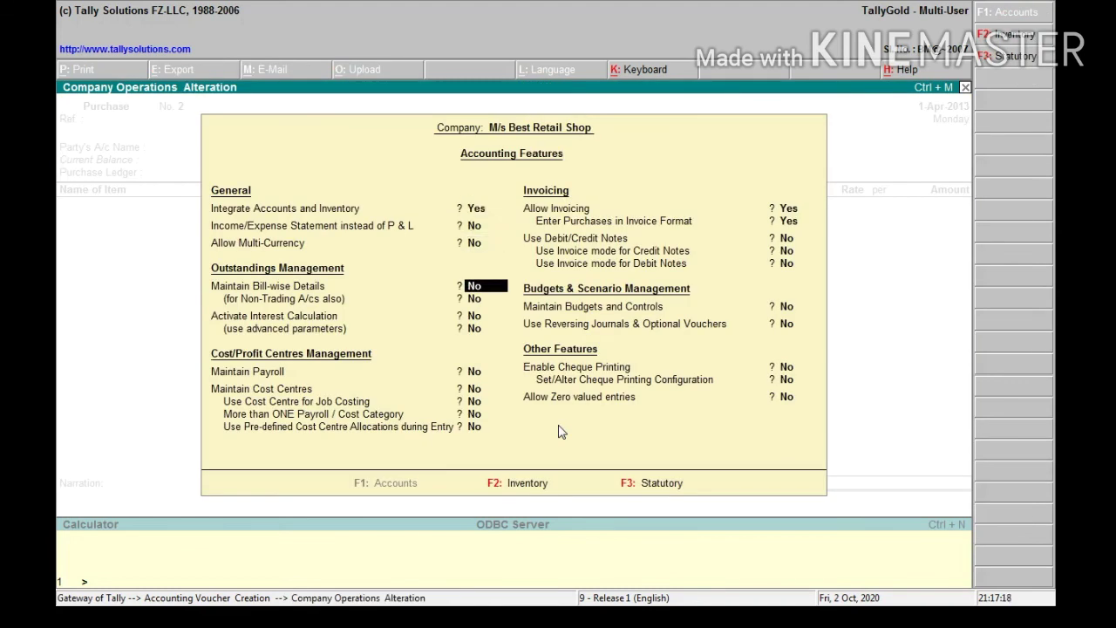
{"action": "key", "text": "Return"}
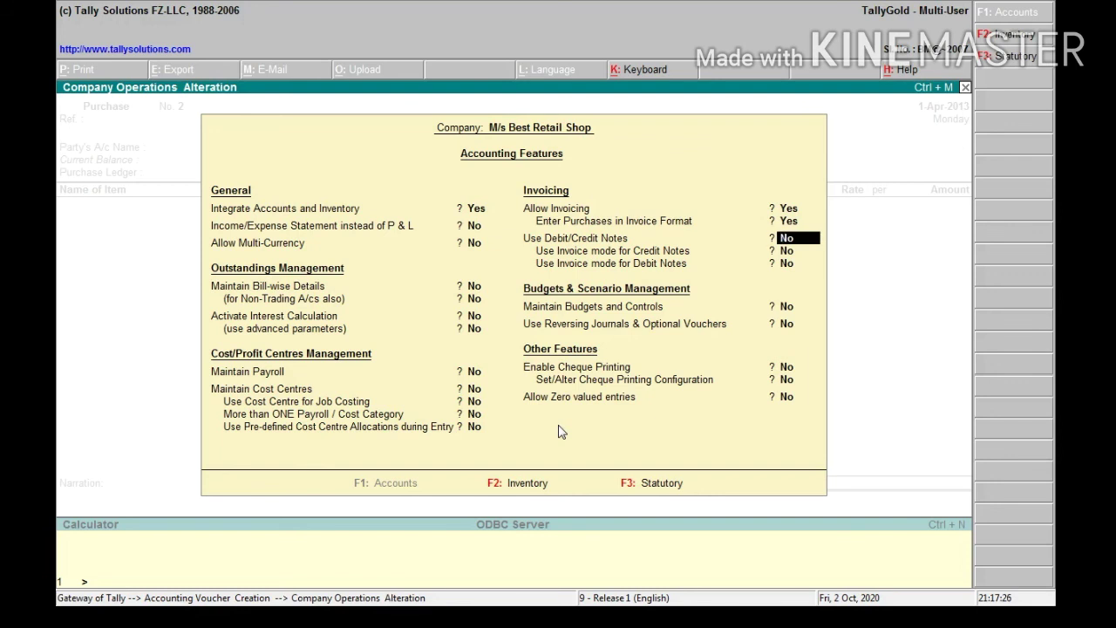
{"action": "type", "text": "Y"}
{"action": "key", "text": "Return"}
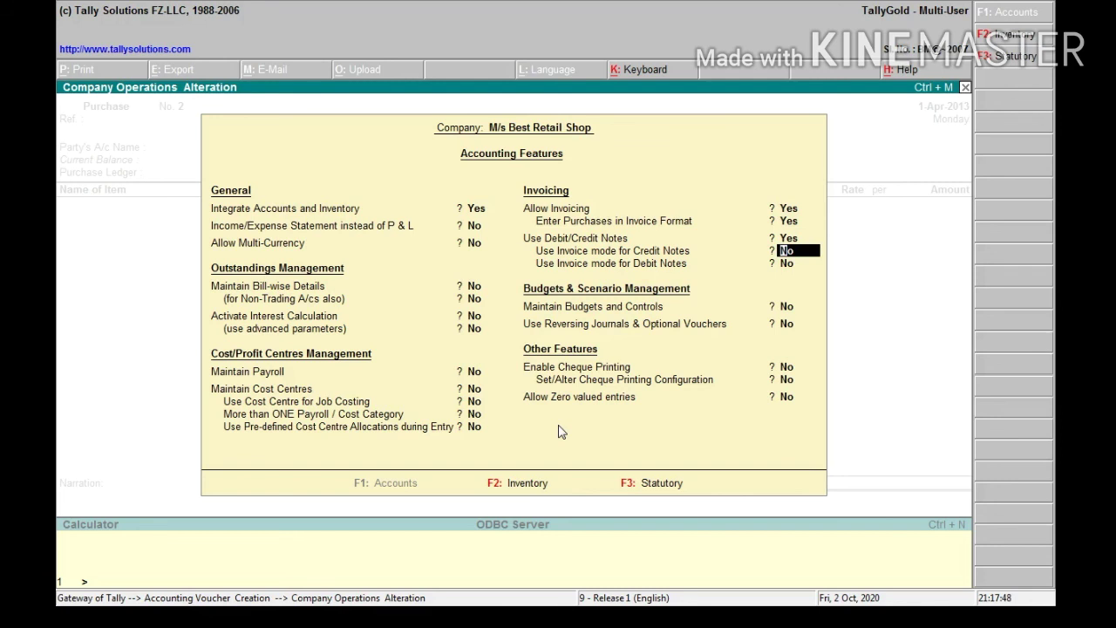
{"action": "type", "text": "y"}
{"action": "key", "text": "Return"}
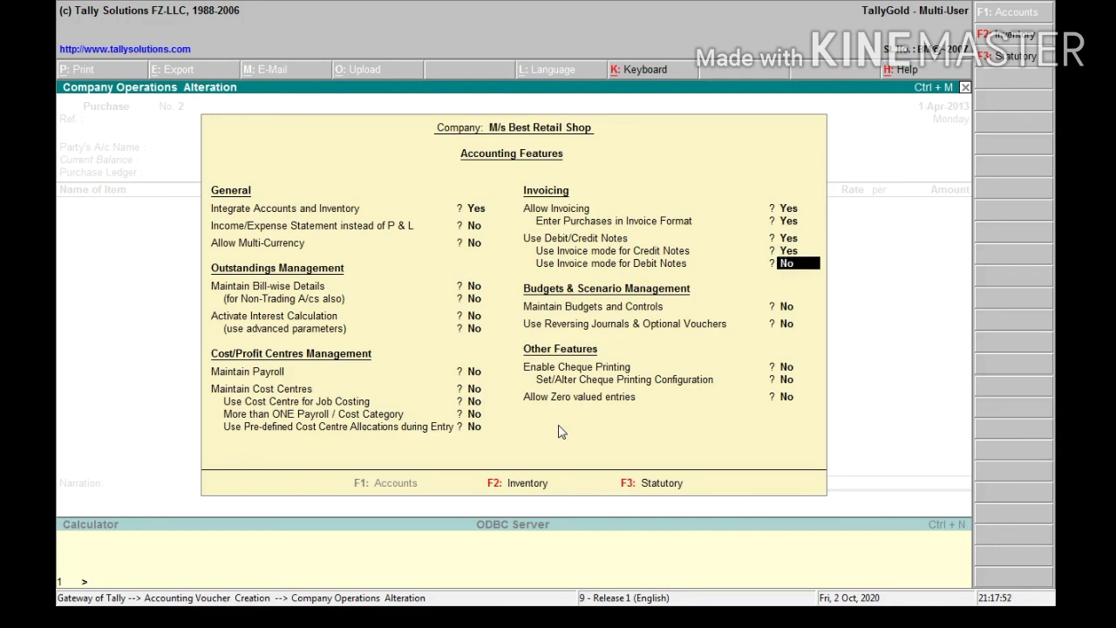
{"action": "type", "text": "y"}
{"action": "key", "text": "Return"}
{"action": "key", "text": "Return"}
{"action": "key", "text": "Return"}
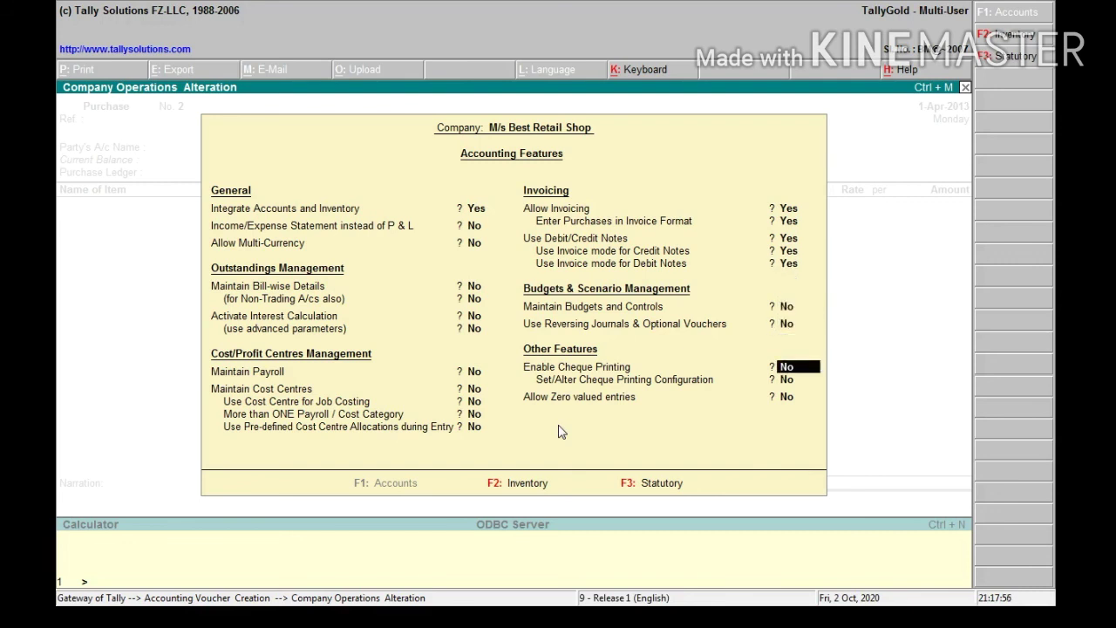
{"action": "key", "text": "Return"}
{"action": "key", "text": "Return"}
{"action": "key", "text": "Return"}
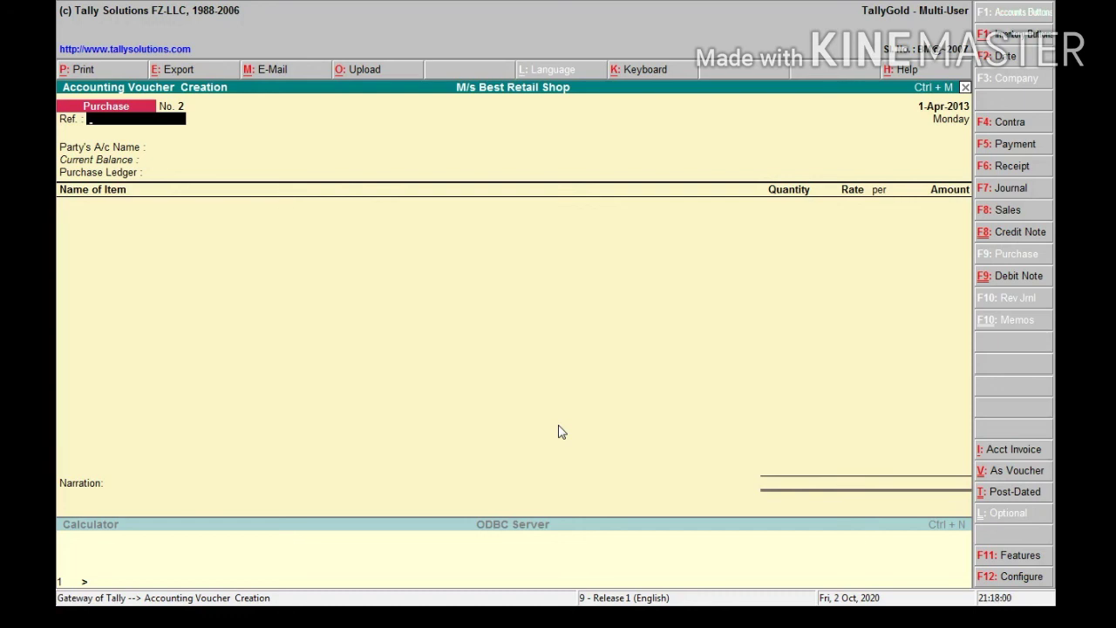
Switch to a Debit Note with M/s Super Wholesale Traders (8,000.00 Cr) as party
{"action": "key", "text": "ctrl+F9"}
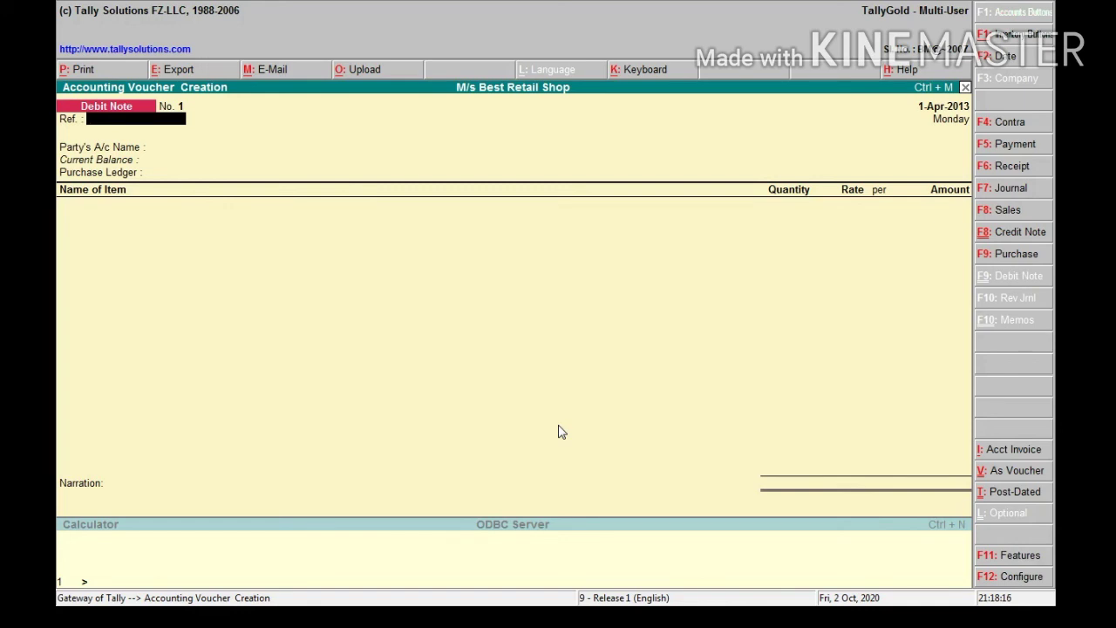
{"action": "key", "text": "Return"}
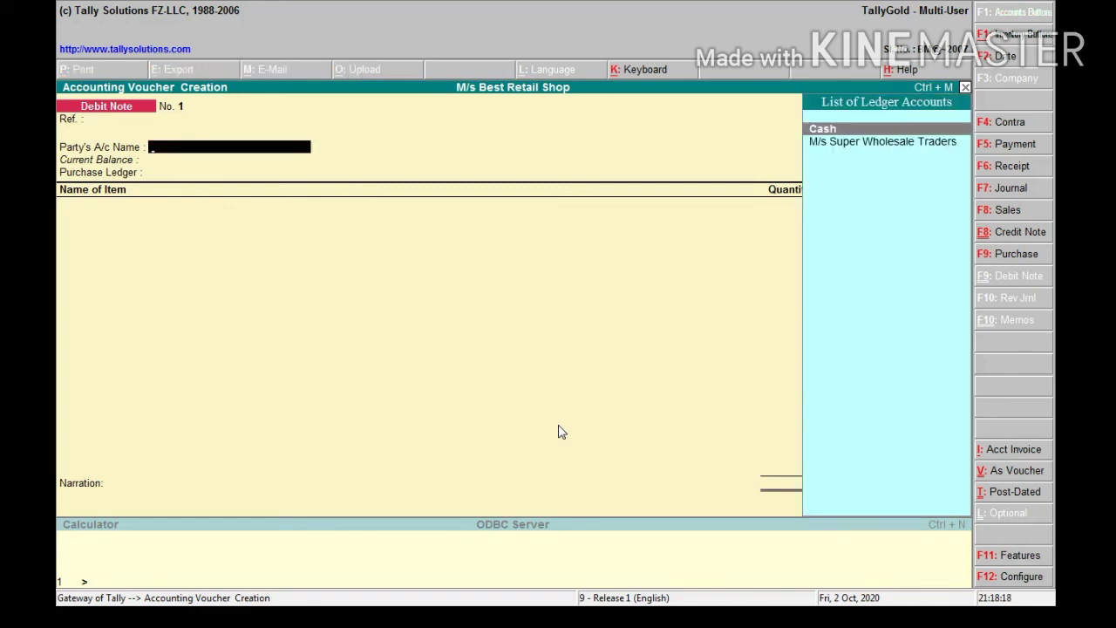
{"action": "key", "text": "Down"}
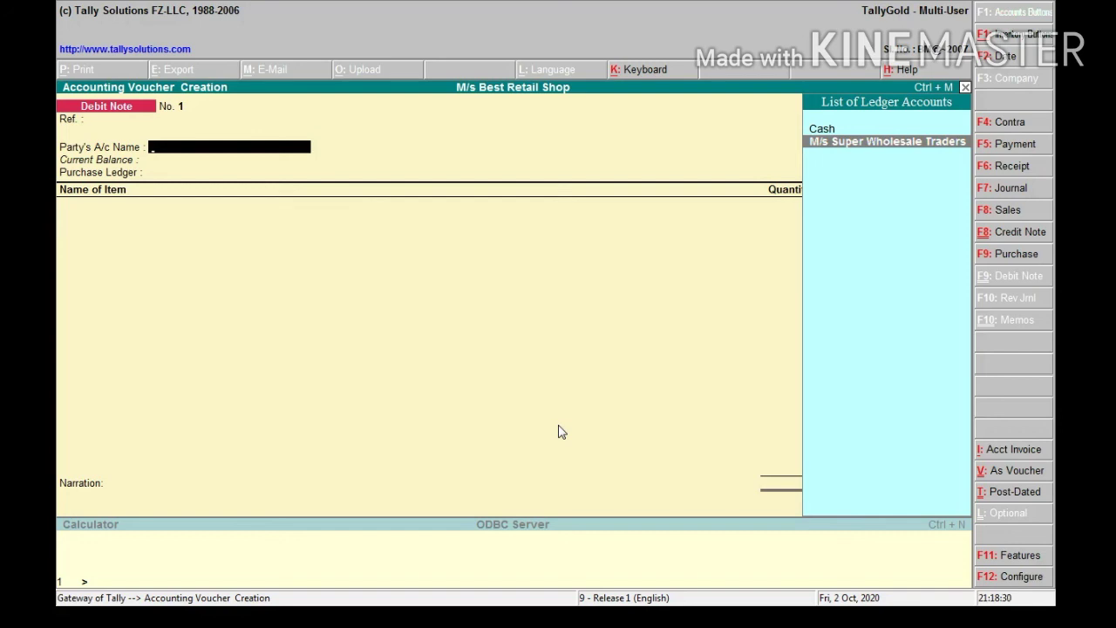
{"action": "key", "text": "Return"}
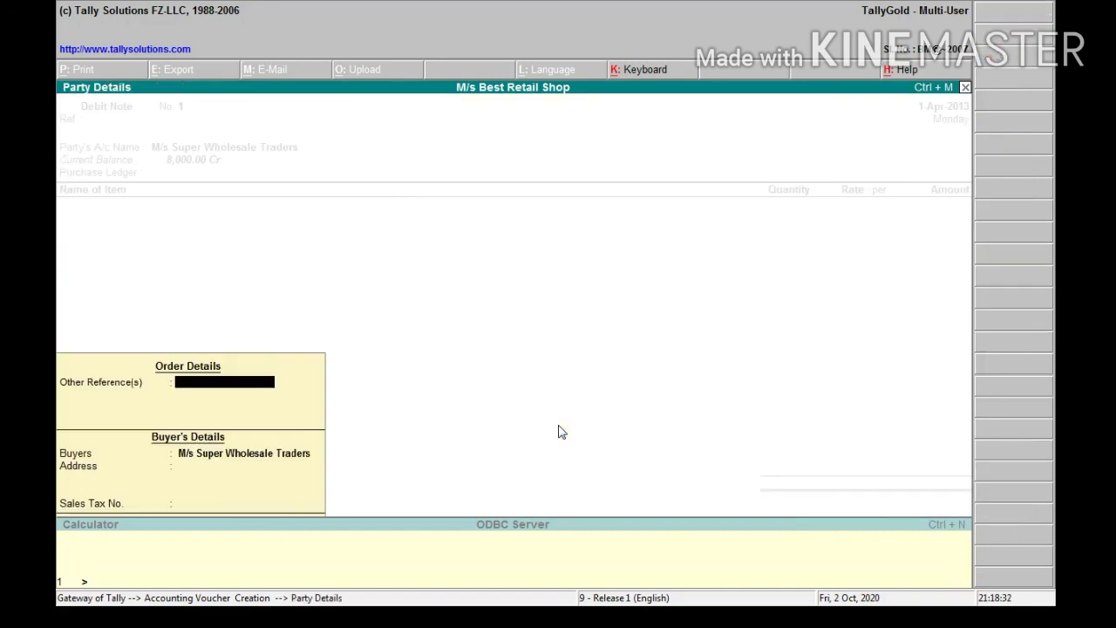
Skip the Party Details fields and highlight Purchase Return A/c in the ledger list
{"action": "key", "text": "Return"}
{"action": "key", "text": "Return"}
{"action": "key", "text": "Return"}
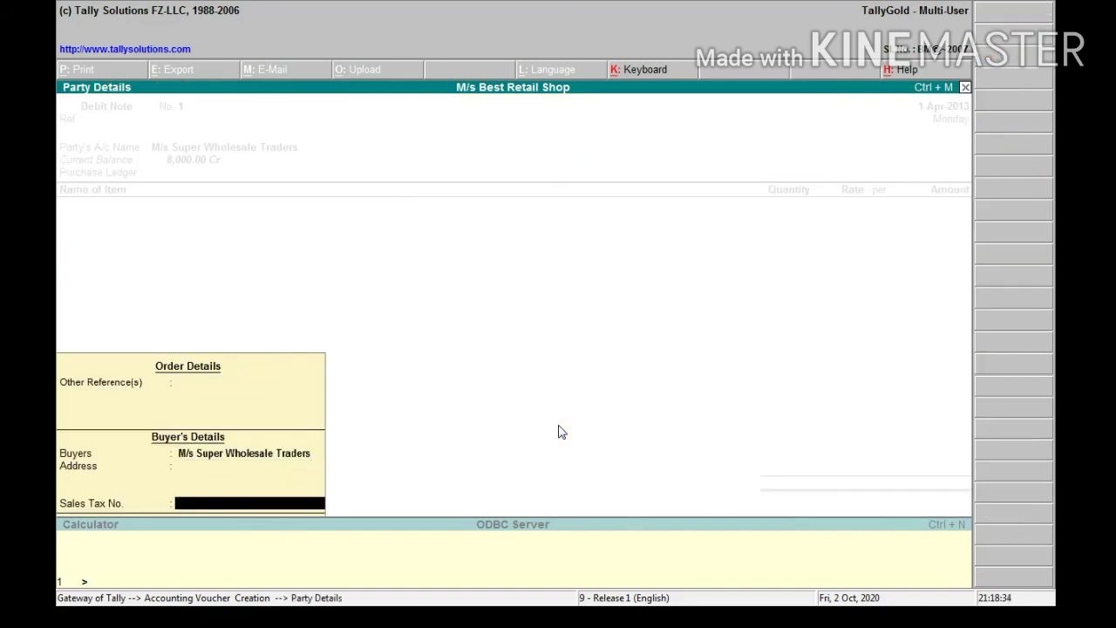
{"action": "key", "text": "Return"}
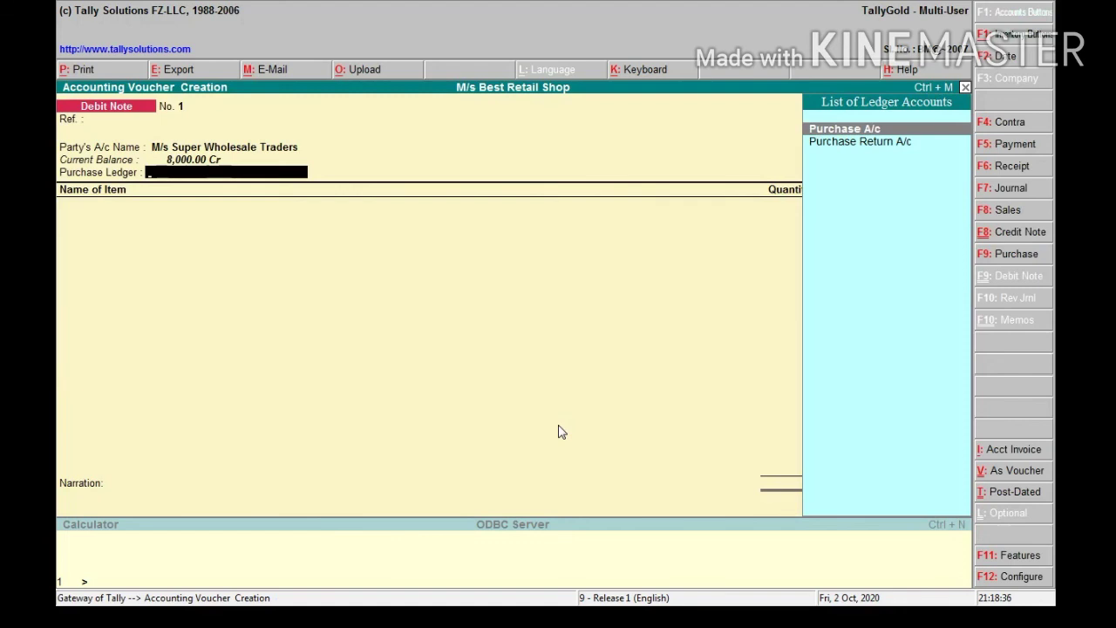
{"action": "key", "text": "Down"}
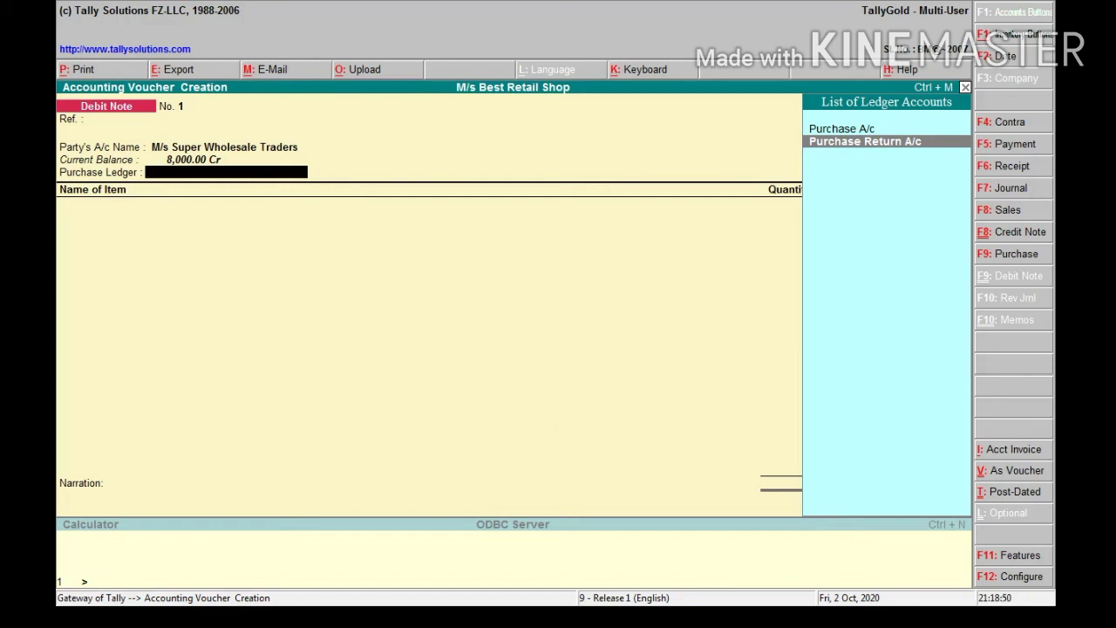
Use Purchase Return A/c and return 50 kg Rice at 50.00, totalling 2,500.00
{"action": "key", "text": "Return"}
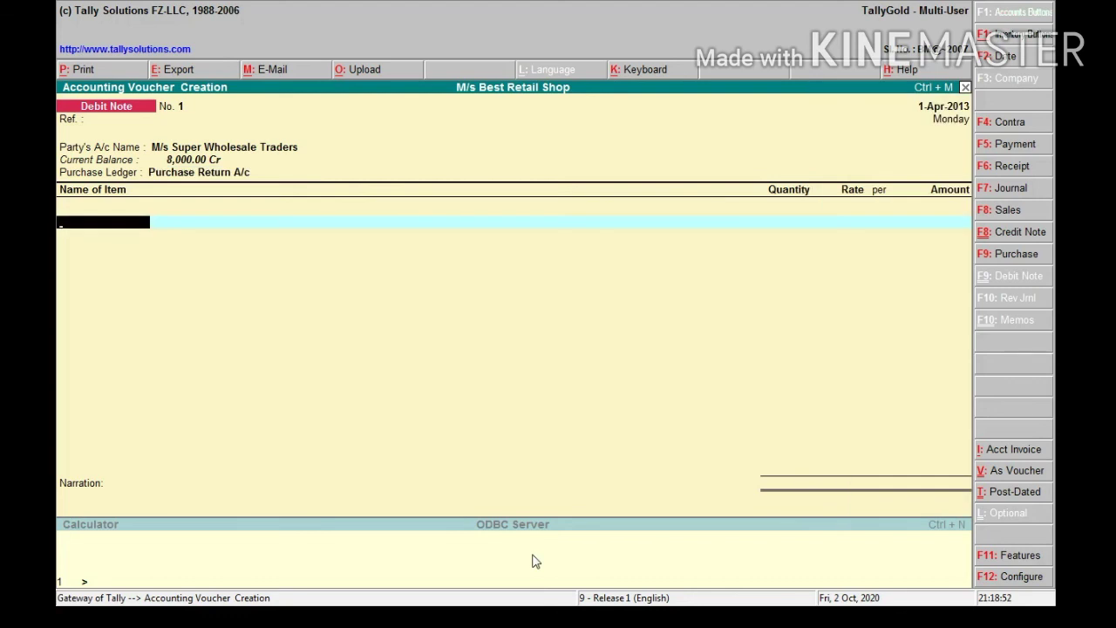
{"action": "key", "text": "Return"}
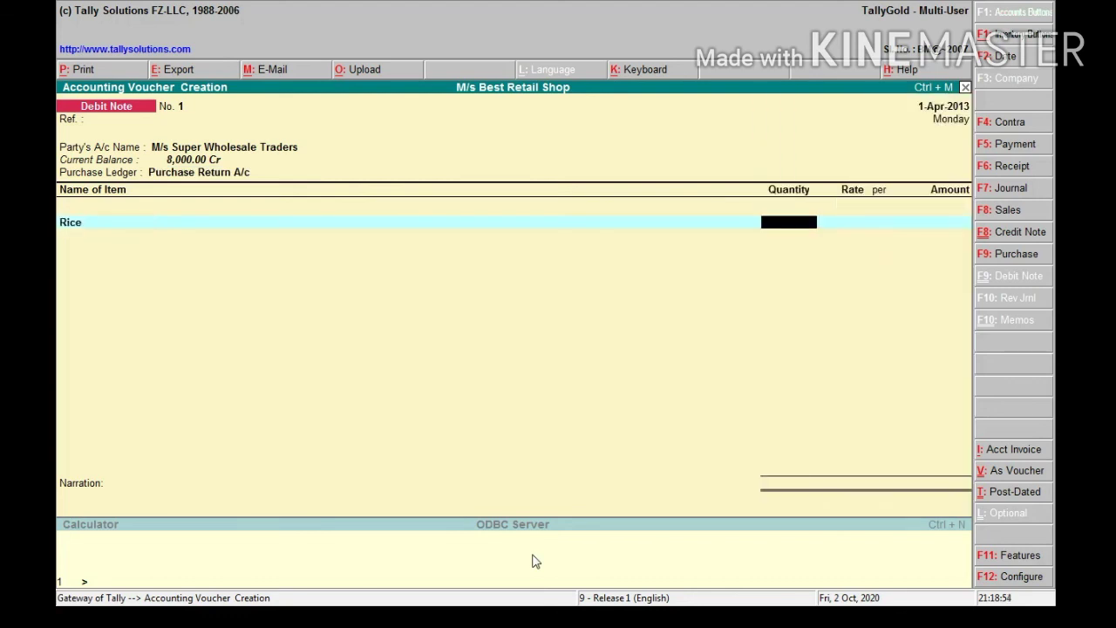
{"action": "type", "text": "50"}
{"action": "key", "text": "Return"}
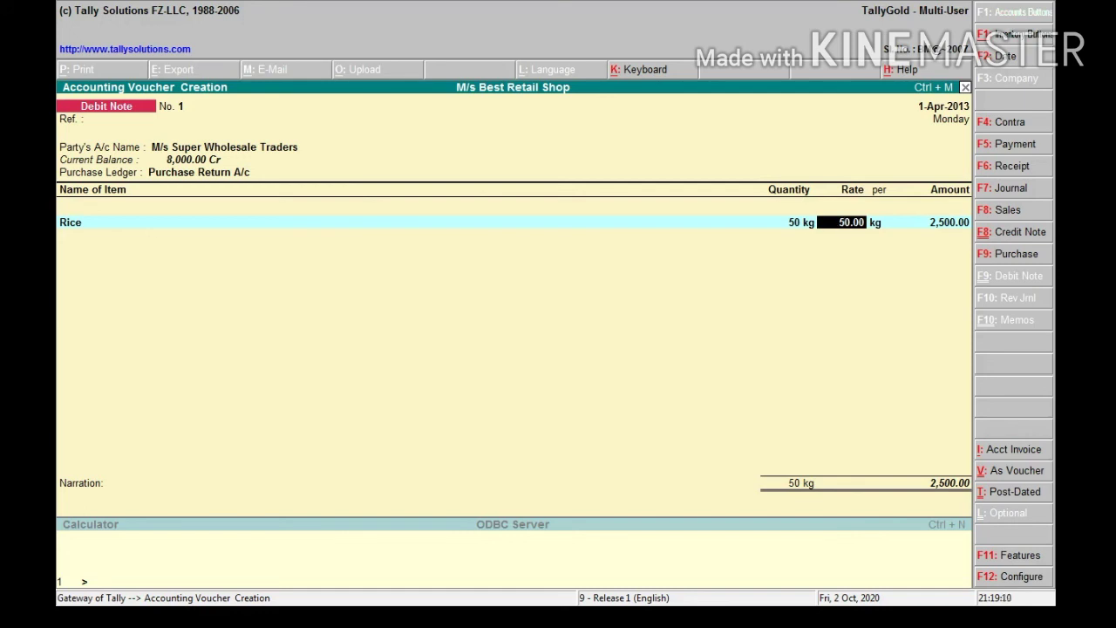
{"action": "key", "text": "Return"}
{"action": "key", "text": "Return"}
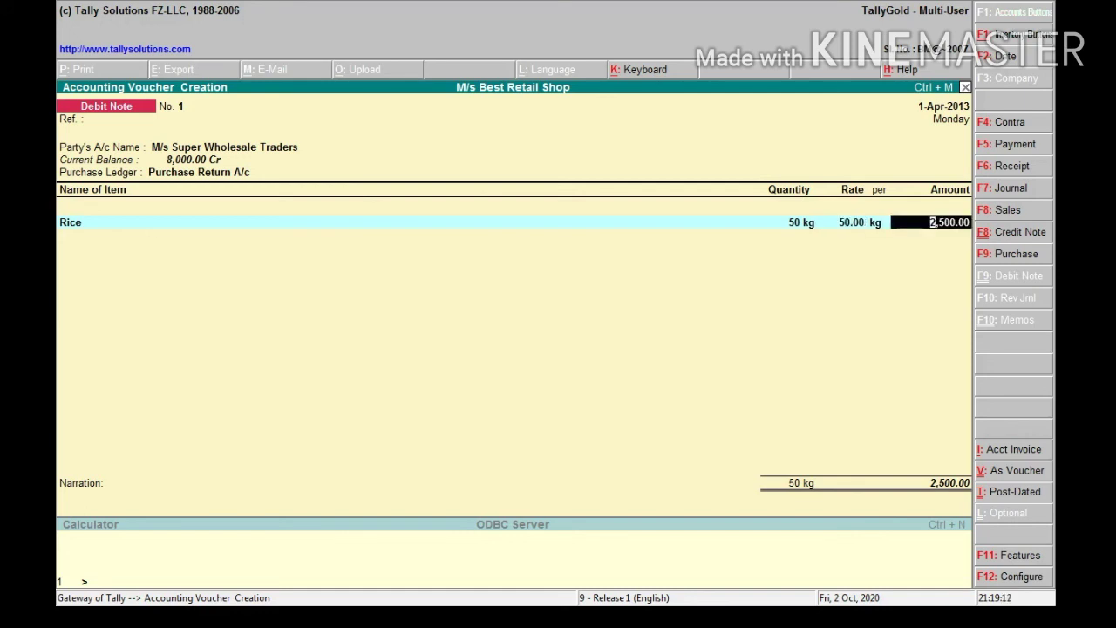
{"action": "key", "text": "Return"}
{"action": "key", "text": "Return"}
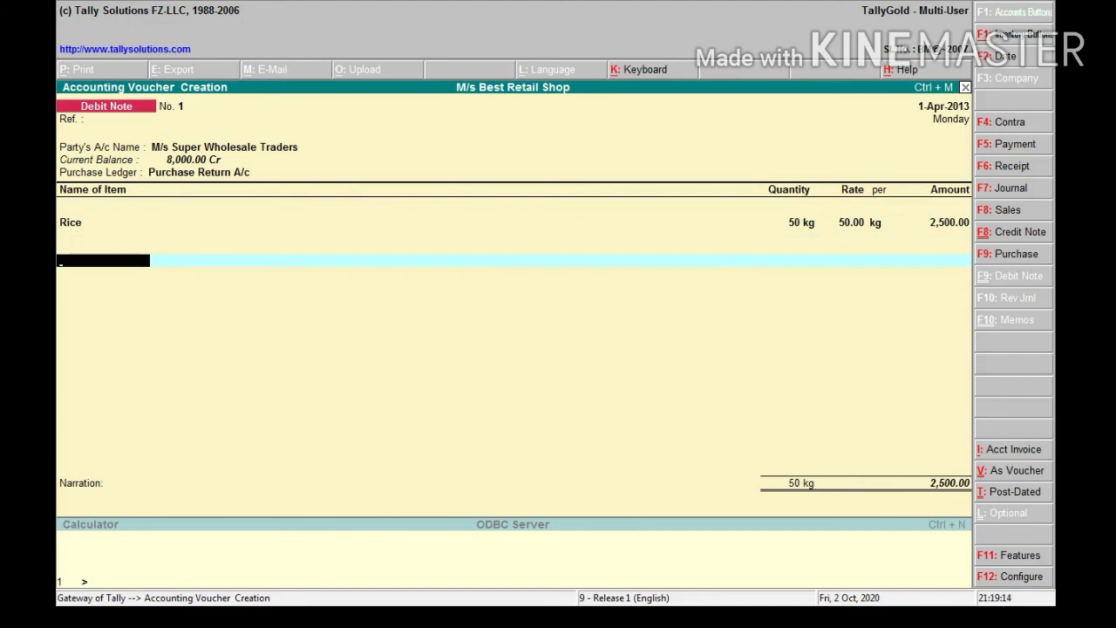
{"action": "key", "text": "Return"}
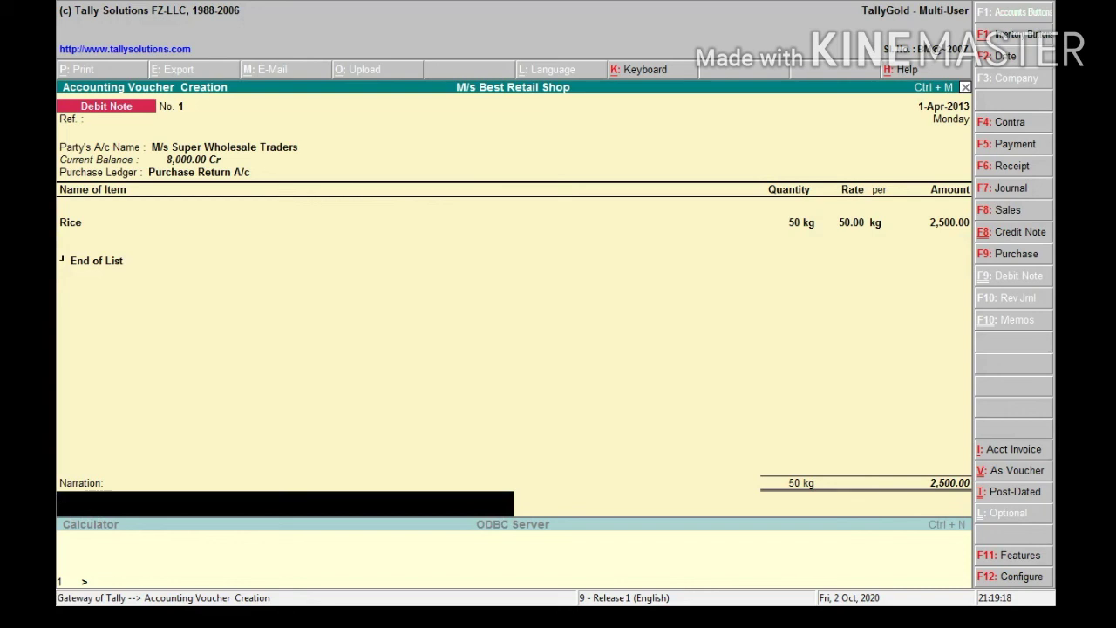
Add a narration on goods returned for bad quality and save the debit note
{"action": "key", "text": "ctrl+alt+v"}
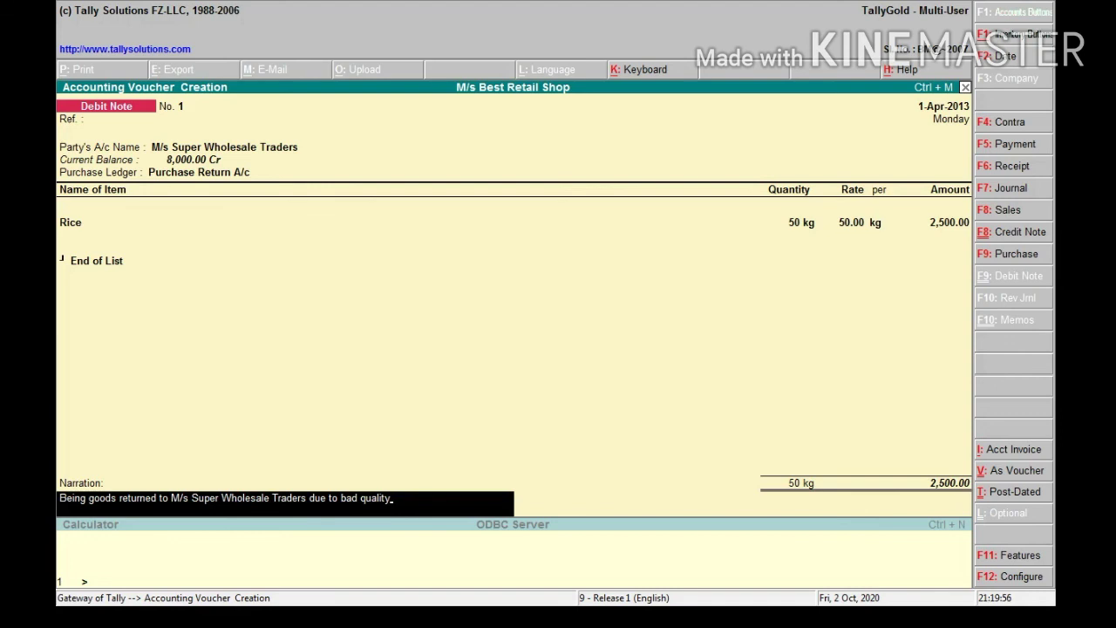
{"action": "key", "text": "ctrl+a"}
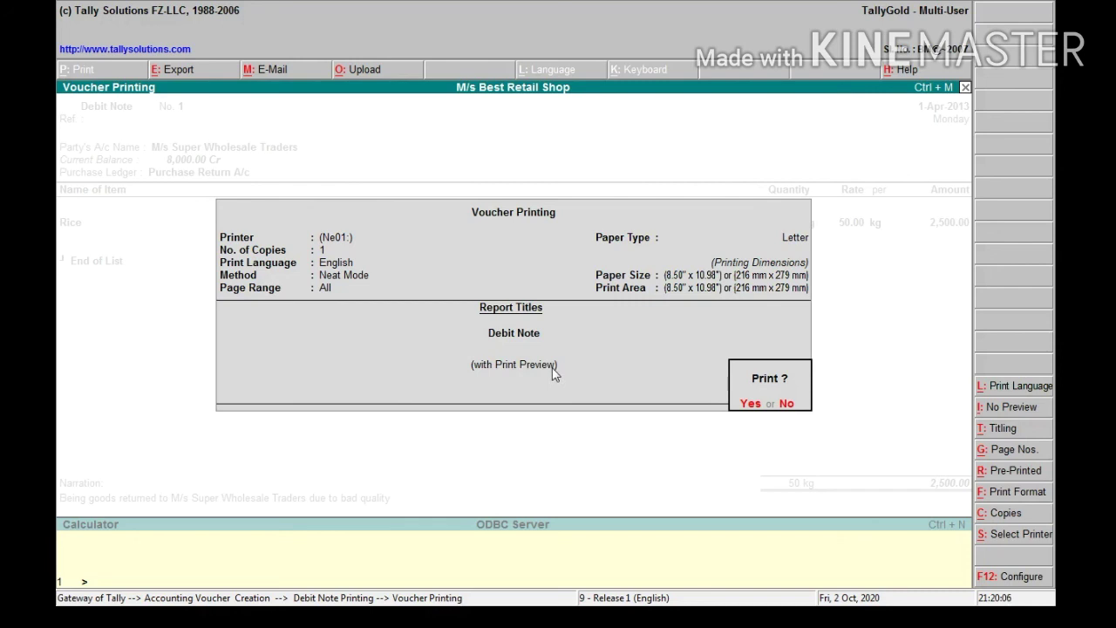
Preview the debit note print at full-screen zoom, then close the preview back to the voucher
{"action": "left_click", "coordinate": [750, 406]}
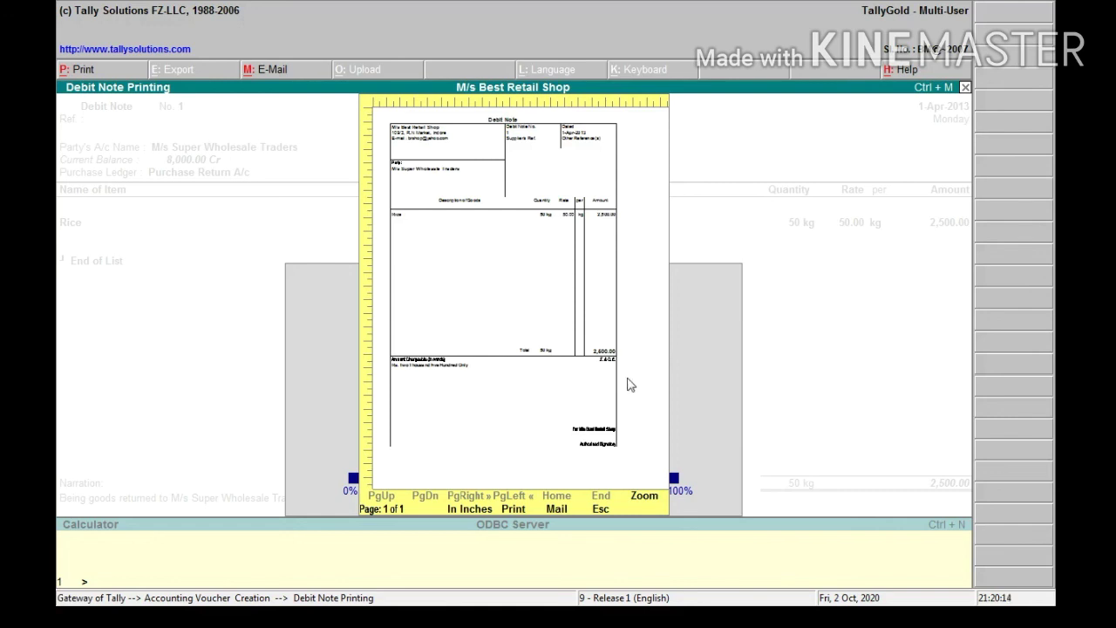
{"action": "left_click", "coordinate": [644, 503]}
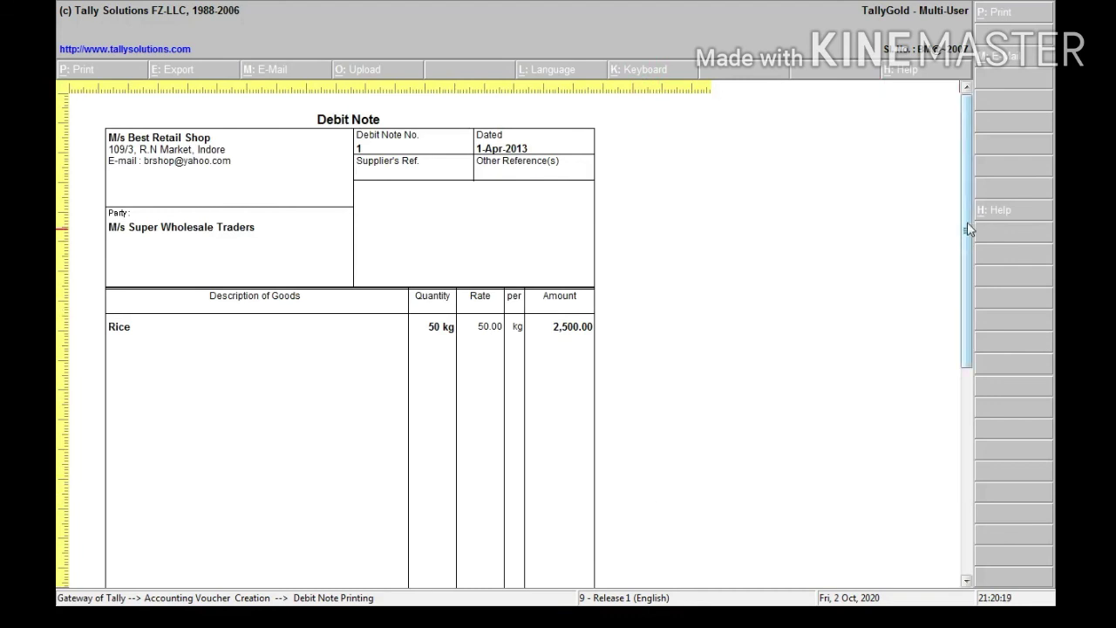
{"action": "left_click_drag", "start_coordinate": [971, 225], "coordinate": [959, 187]}
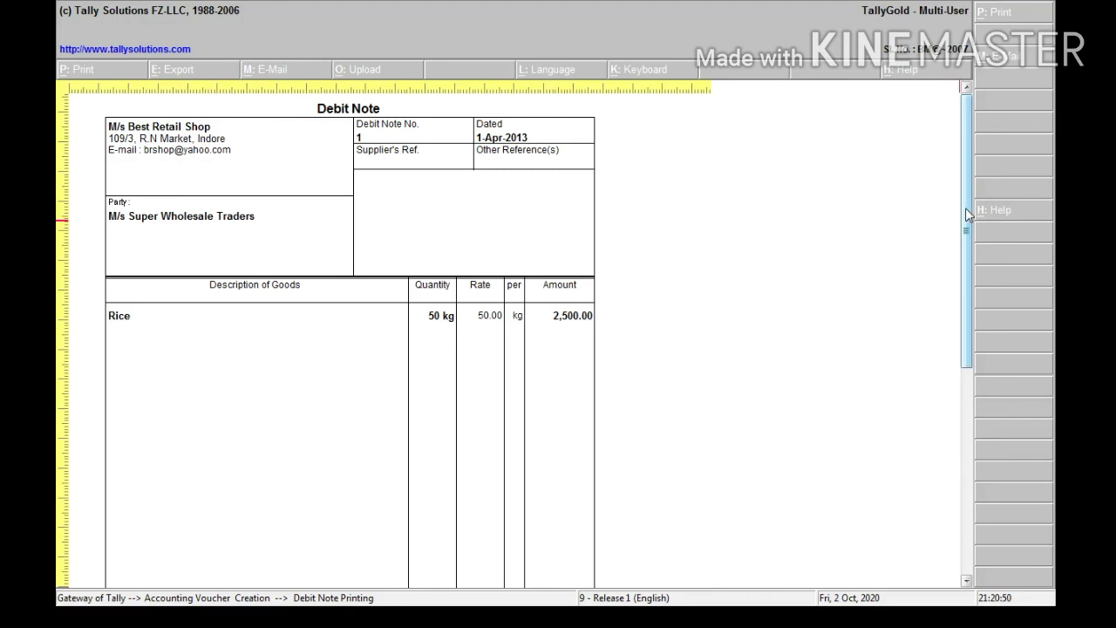
{"action": "mouse_move", "coordinate": [965, 209]}
{"action": "left_mouse_down"}
{"action": "mouse_move", "coordinate": [970, 380]}
{"action": "mouse_move", "coordinate": [977, 190]}
{"action": "mouse_move", "coordinate": [957, 393]}
{"action": "left_mouse_up"}
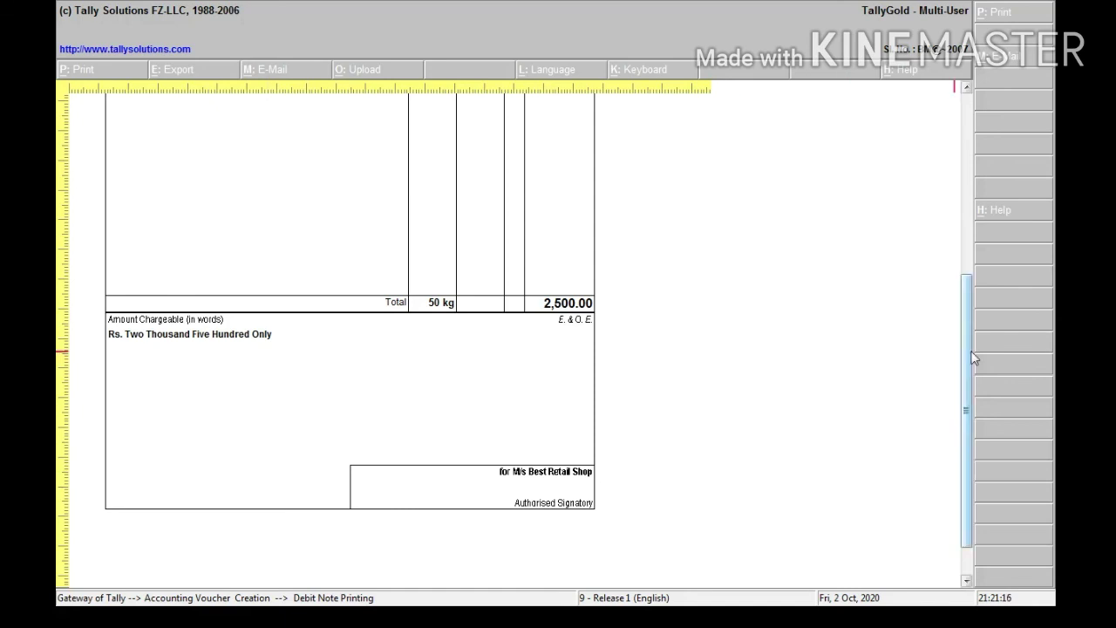
{"action": "mouse_move", "coordinate": [974, 357]}
{"action": "left_mouse_down"}
{"action": "mouse_move", "coordinate": [969, 166]}
{"action": "mouse_move", "coordinate": [967, 349]}
{"action": "left_mouse_up"}
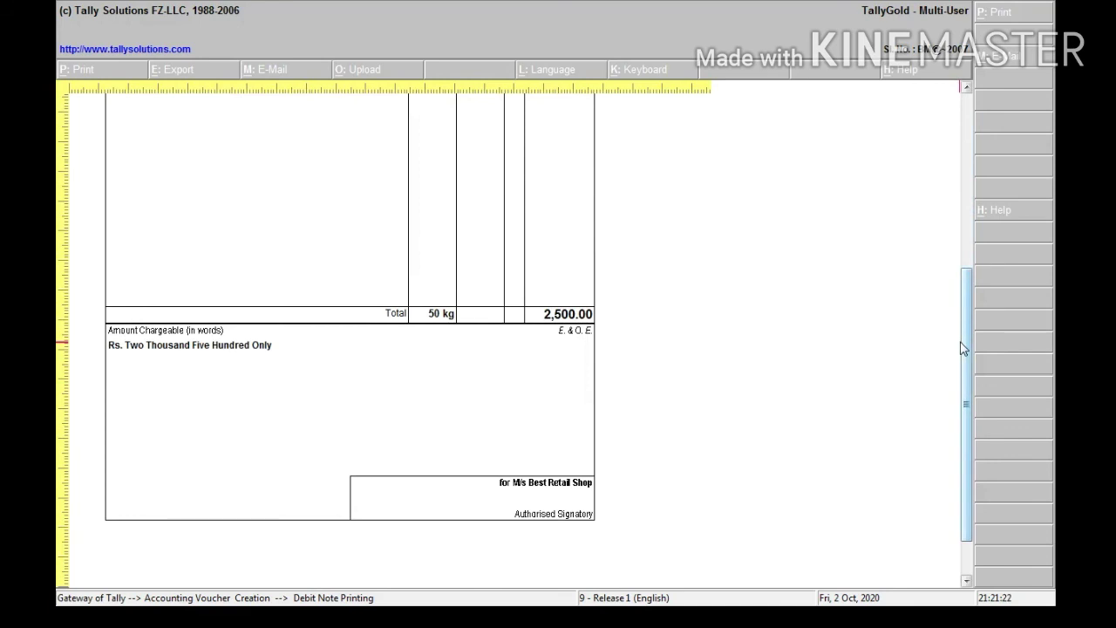
{"action": "key", "text": "alt+z"}
{"action": "key", "text": "Escape"}
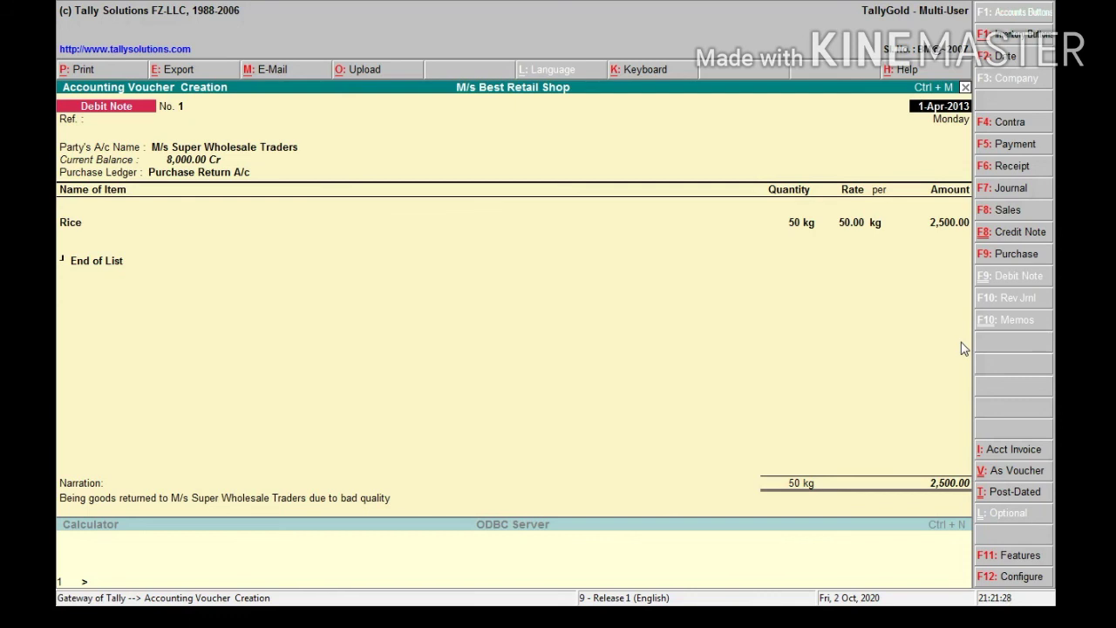
Set Print Narration to Yes in Debit Note No. 1's print configuration, keeping stock names as Name Only
{"action": "key", "text": "alt+p"}
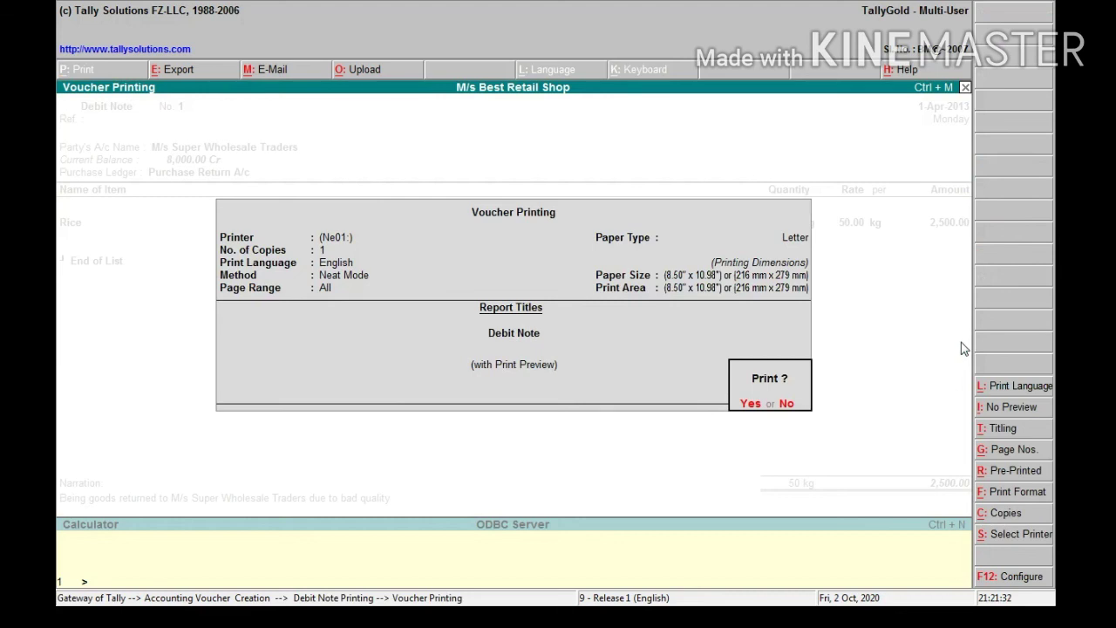
{"action": "key", "text": "F12"}
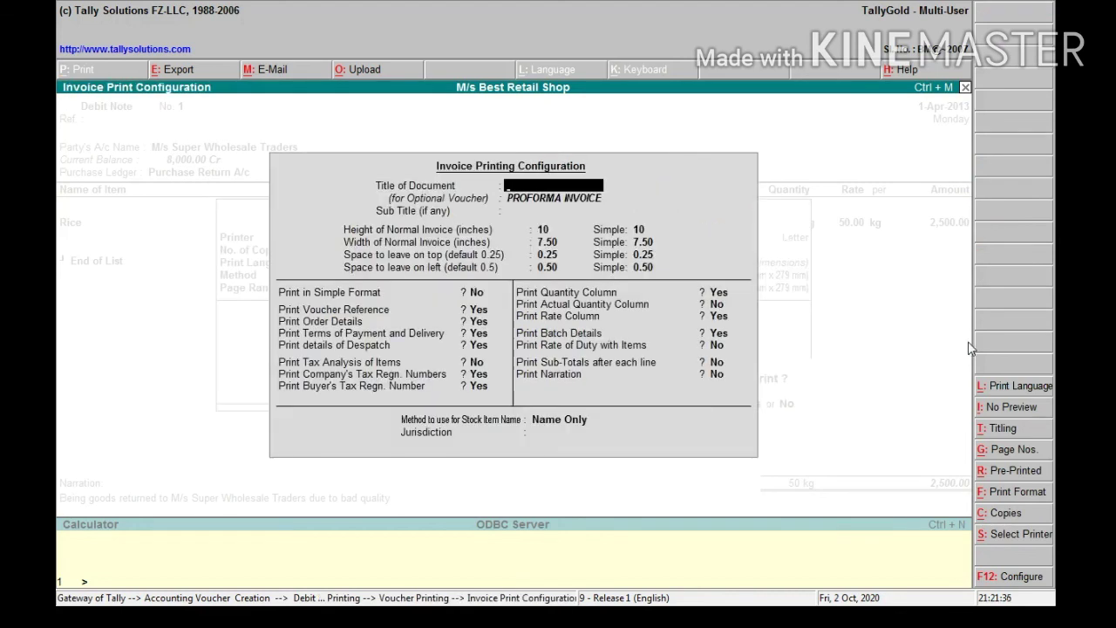
{"action": "key", "text": "Return"}
{"action": "key", "text": "Return"}
{"action": "key", "text": "Return"}
{"action": "key", "text": "Return"}
{"action": "key", "text": "Return"}
{"action": "key", "text": "Return"}
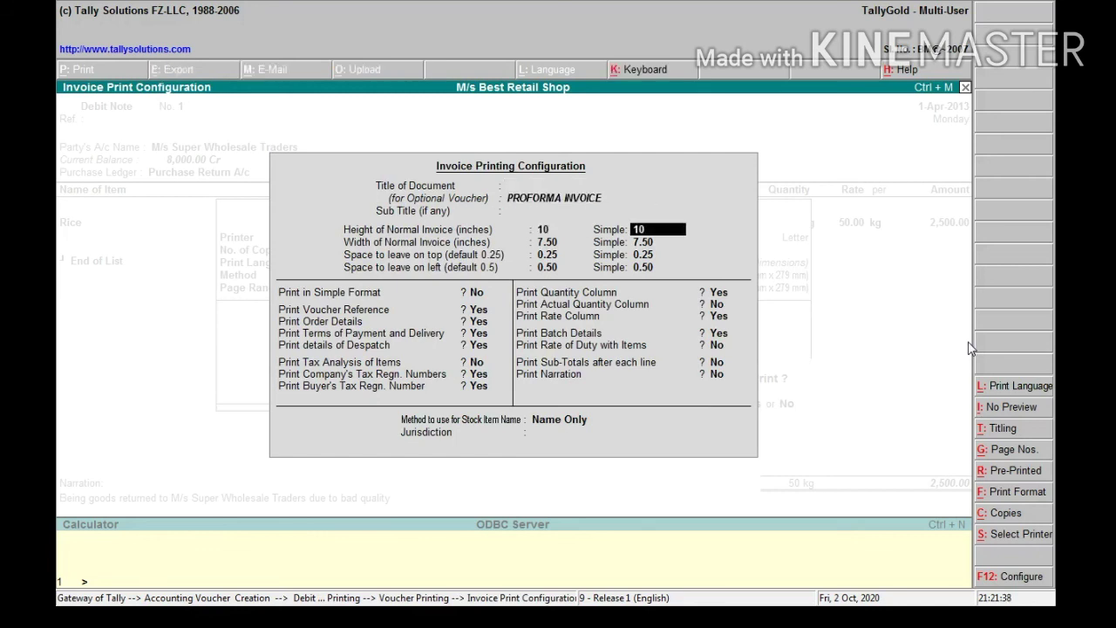
{"action": "key", "text": "Return"}
{"action": "key", "text": "Return"}
{"action": "key", "text": "Return"}
{"action": "key", "text": "Return"}
{"action": "key", "text": "Return"}
{"action": "key", "text": "Return"}
{"action": "key", "text": "Return"}
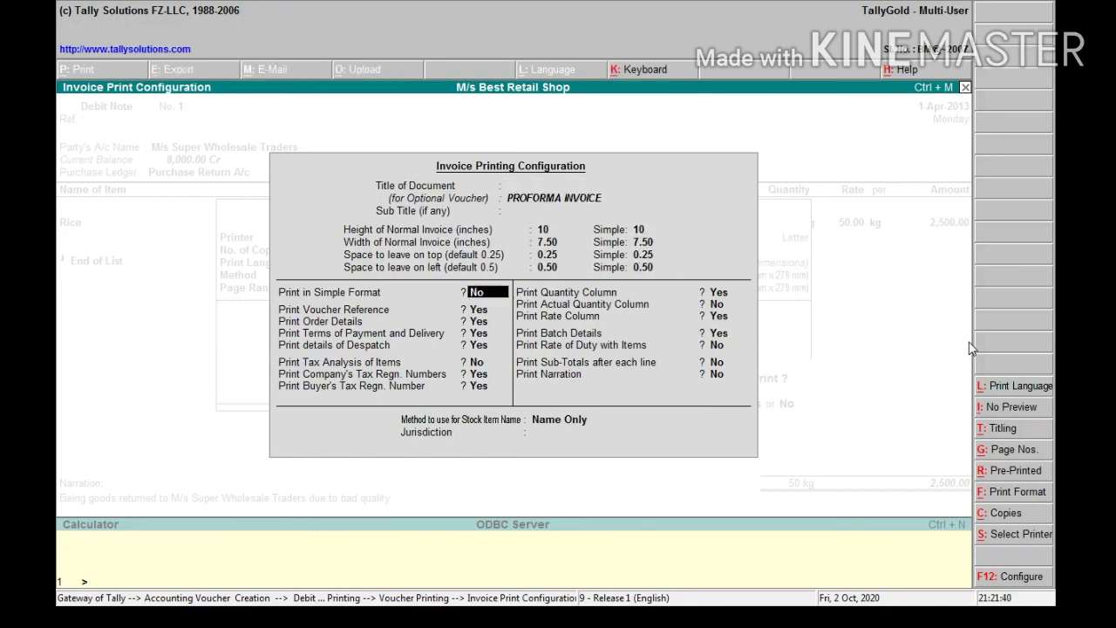
{"action": "key", "text": "Return"}
{"action": "key", "text": "Return"}
{"action": "key", "text": "Return"}
{"action": "key", "text": "Return"}
{"action": "key", "text": "Return"}
{"action": "key", "text": "Return"}
{"action": "key", "text": "Return"}
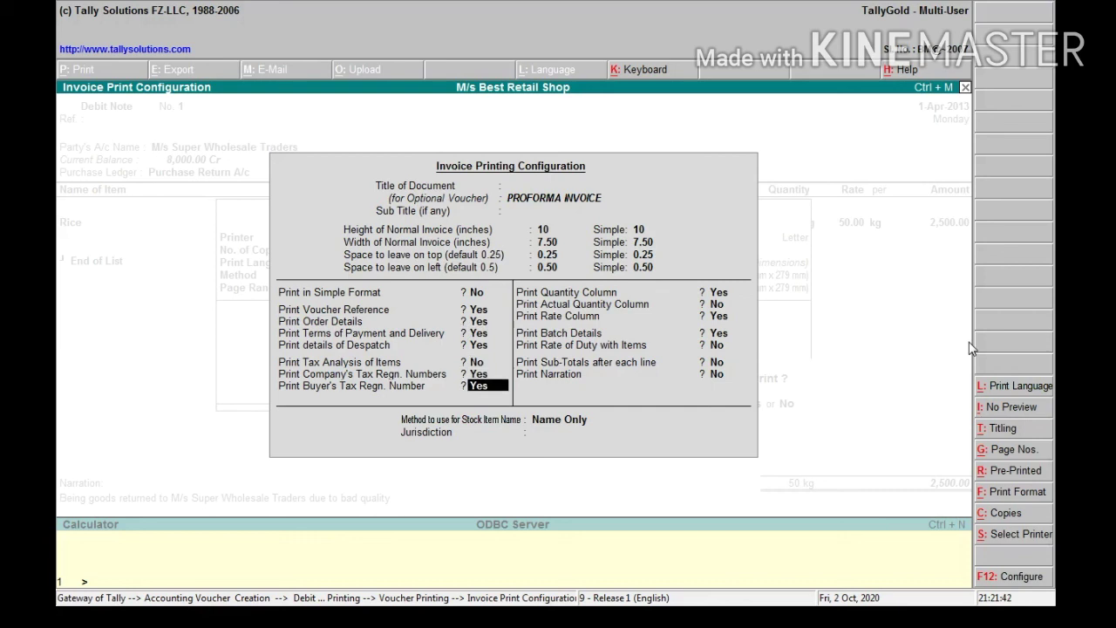
{"action": "key", "text": "Return"}
{"action": "key", "text": "Return"}
{"action": "key", "text": "Return"}
{"action": "key", "text": "Return"}
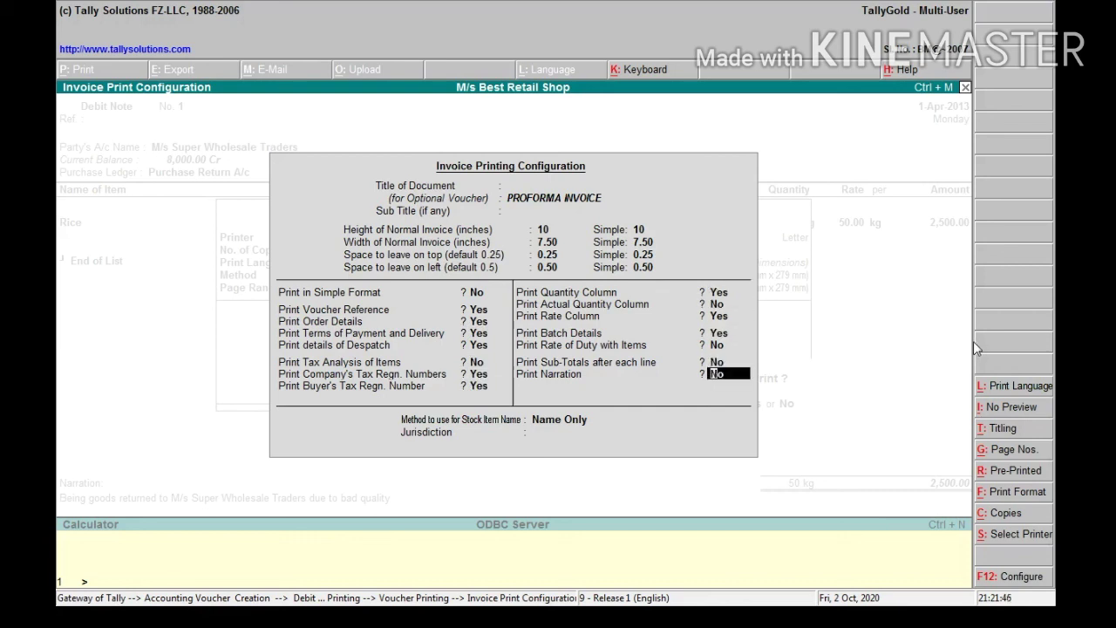
{"action": "key", "text": "Return"}
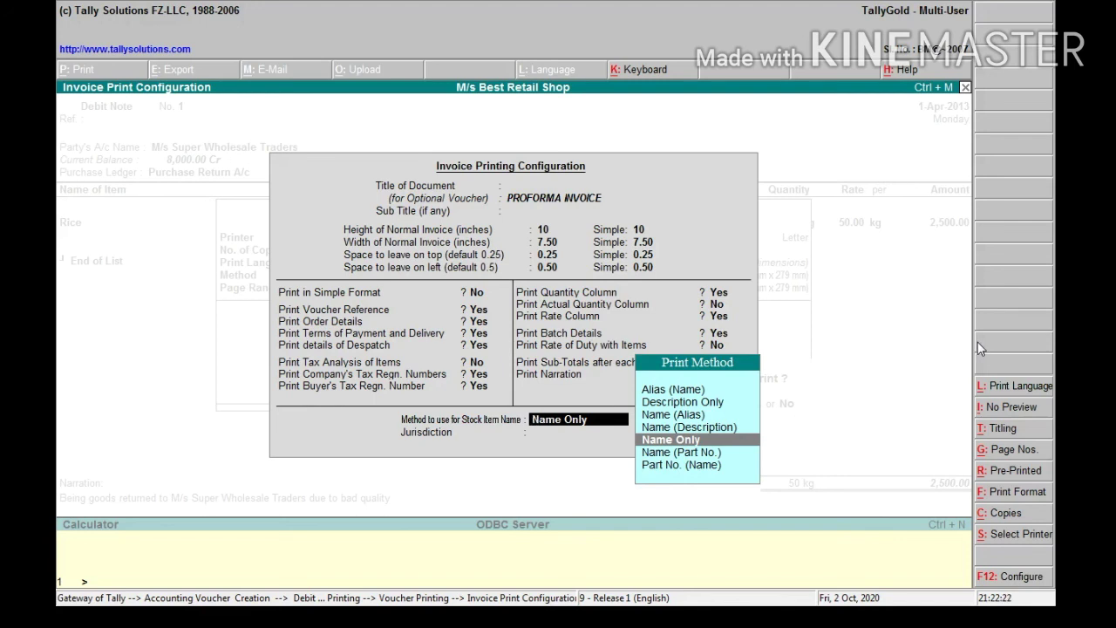
{"action": "key", "text": "Return"}
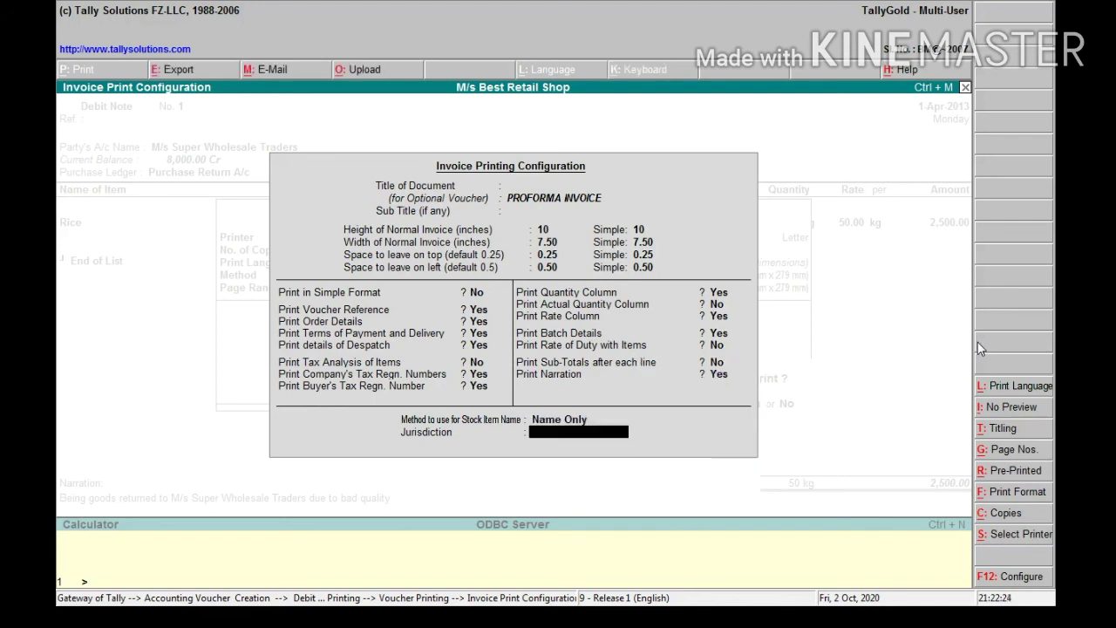
{"action": "key", "text": "Return"}
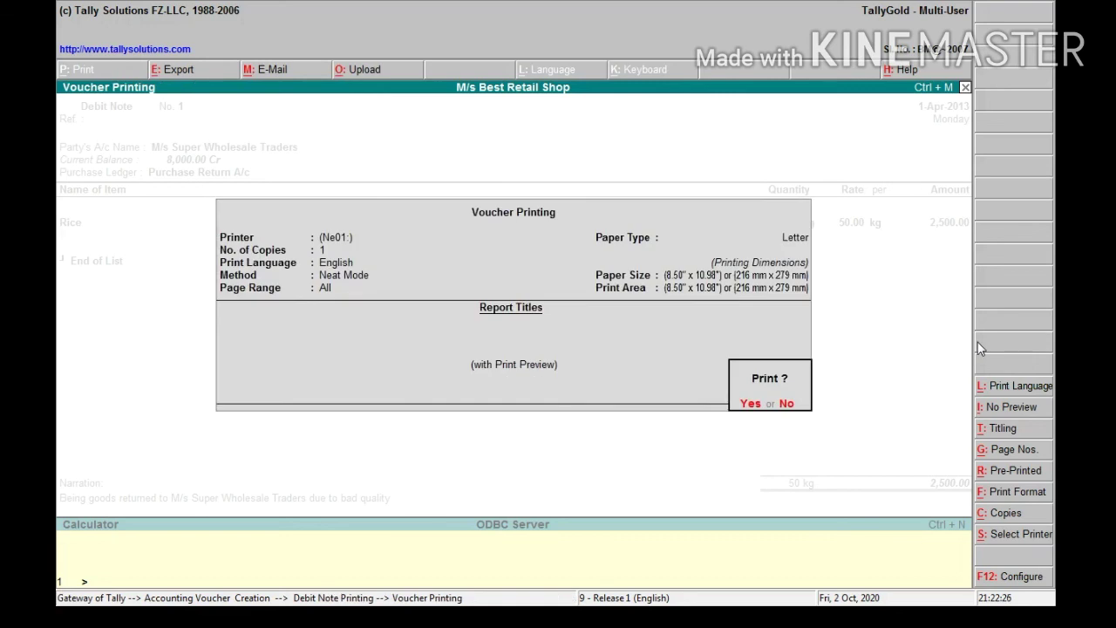
Preview Debit Note No. 1 enlarged, checking Rice 50 kg at 50.00 for 2,500.00 with narration as Remarks
{"action": "key", "text": "Return"}
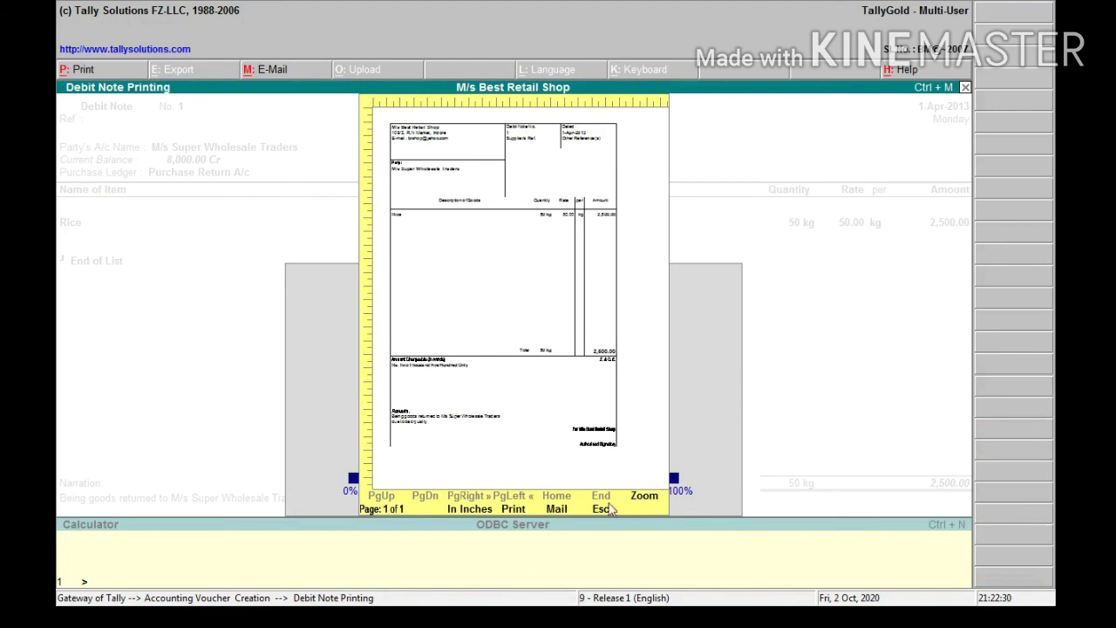
{"action": "left_click", "coordinate": [643, 497]}
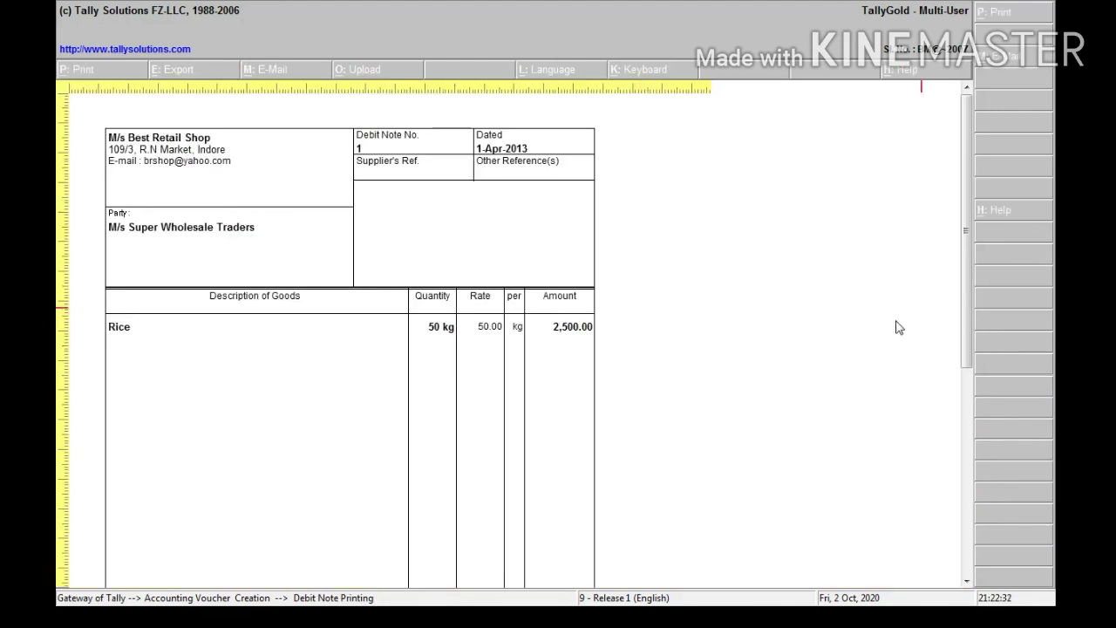
{"action": "left_click_drag", "start_coordinate": [968, 251], "coordinate": [969, 404]}
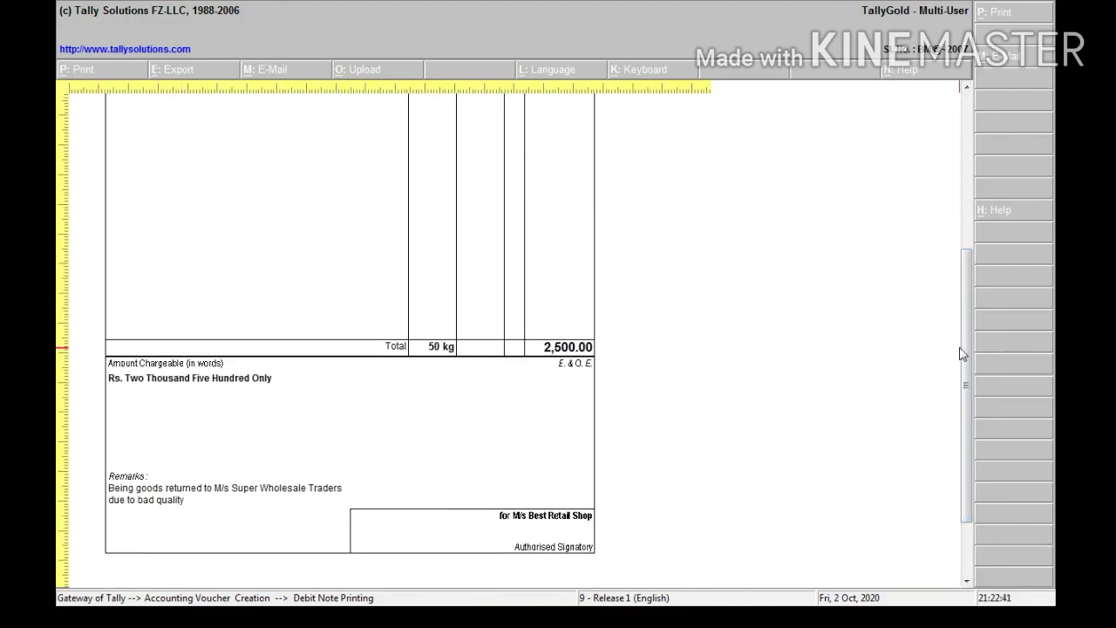
{"action": "left_click_drag", "start_coordinate": [964, 351], "coordinate": [957, 209]}
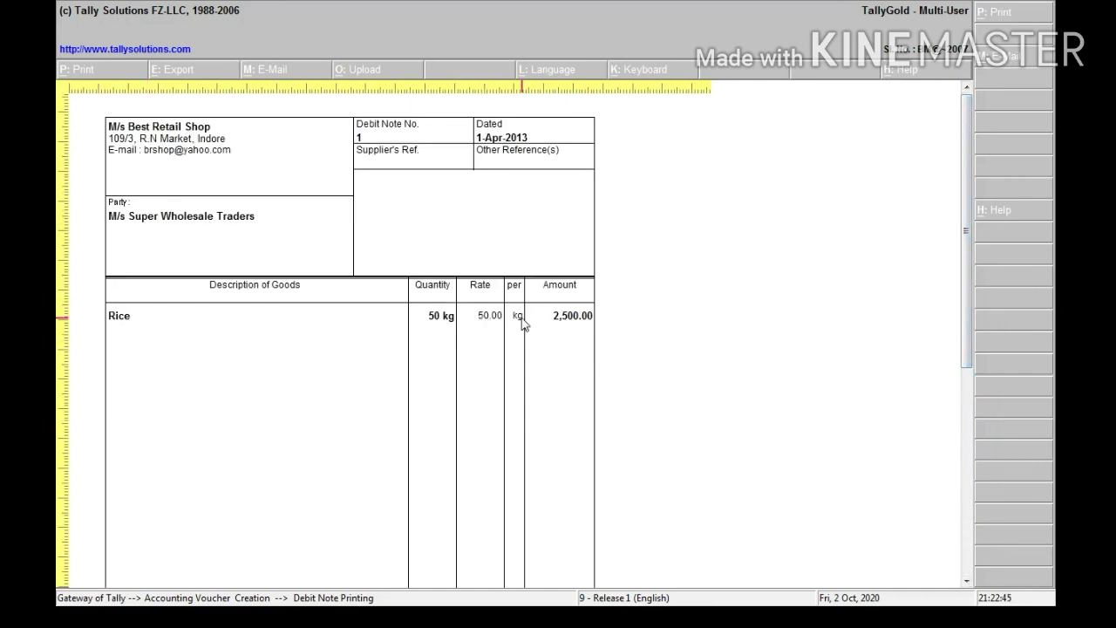
{"action": "left_click_drag", "start_coordinate": [966, 253], "coordinate": [980, 455]}
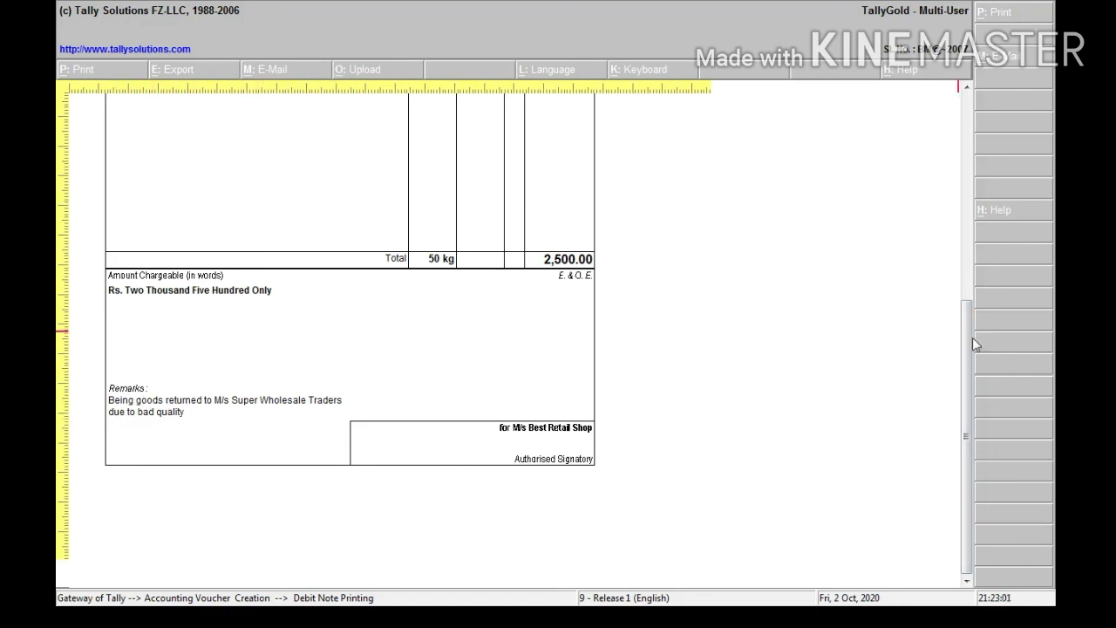
{"action": "left_click_drag", "start_coordinate": [972, 338], "coordinate": [958, 129]}
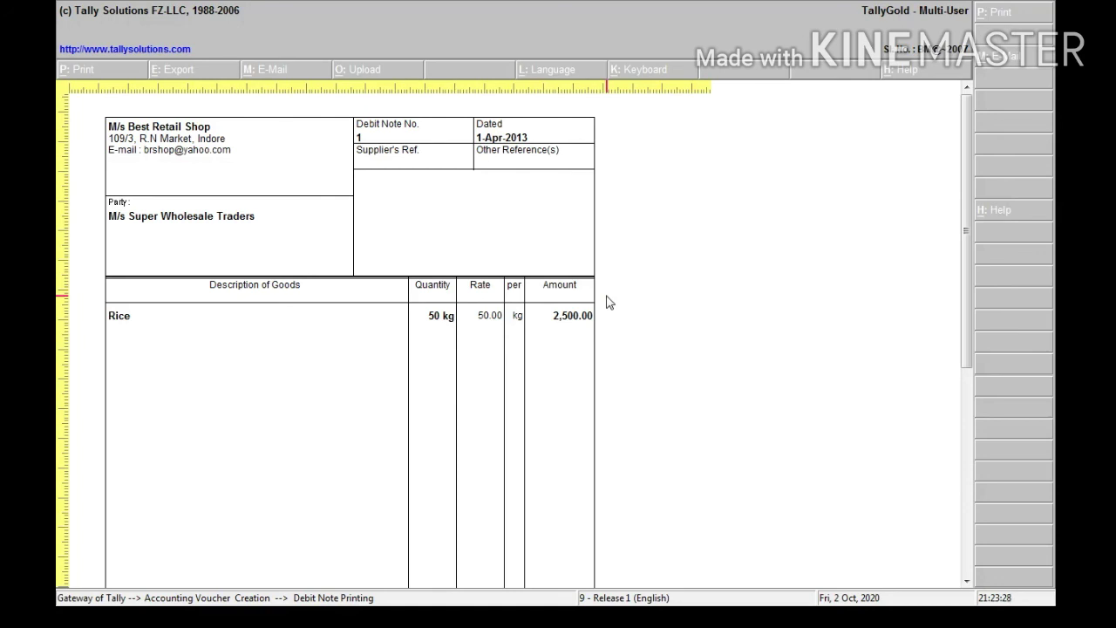
{"action": "key", "text": "Escape"}
{"action": "key", "text": "Escape"}
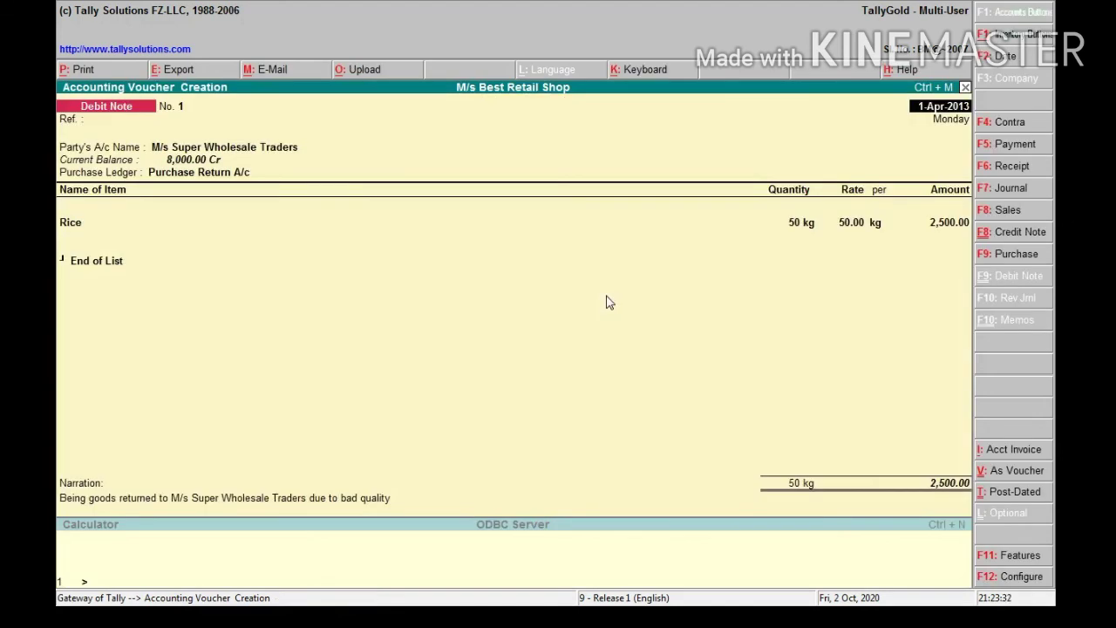
Accept Debit Note No. 1 with Ctrl+A and quit voucher creation to the Gateway of Tally
{"action": "key", "text": "ctrl+a"}
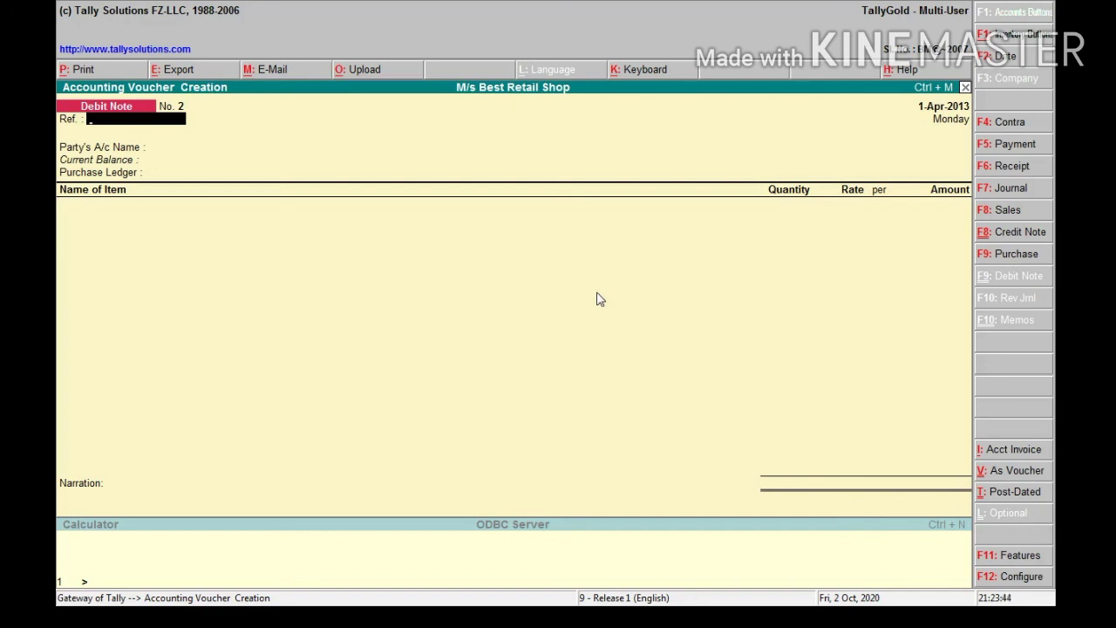
{"action": "key", "text": "Escape"}
{"action": "key", "text": "Return"}
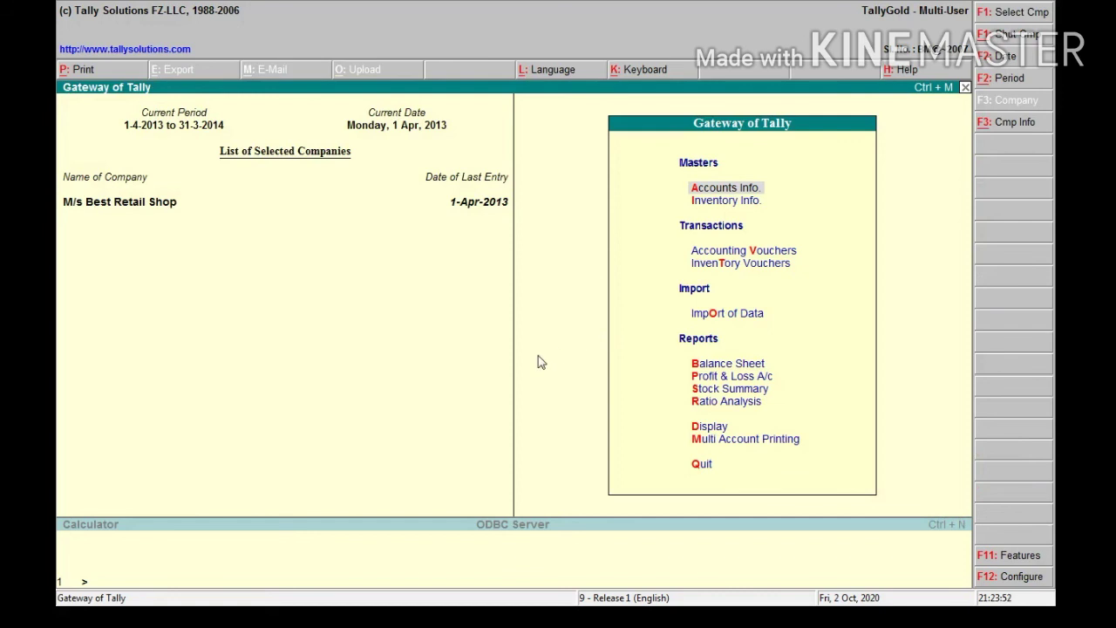
Review the Stock Summary showing Rice 50 kg and Sugar 100 kg, then exit Tally
{"action": "key", "text": "Down"}
{"action": "key", "text": "Down"}
{"action": "key", "text": "Down"}
{"action": "key", "text": "Down"}
{"action": "key", "text": "Down"}
{"action": "key", "text": "Down"}
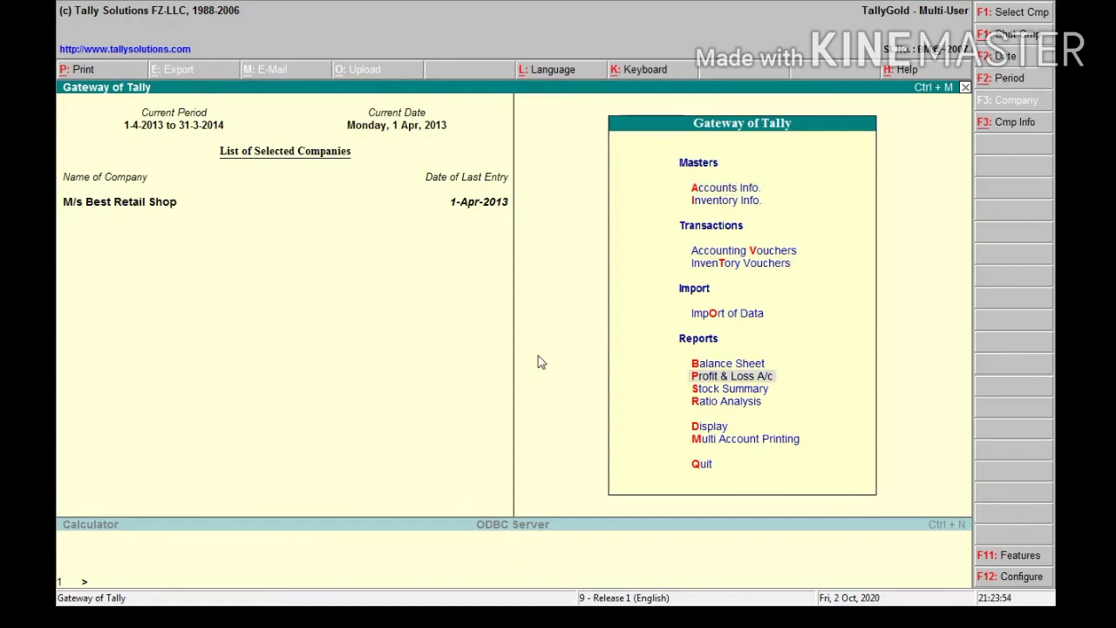
{"action": "key", "text": "Down"}
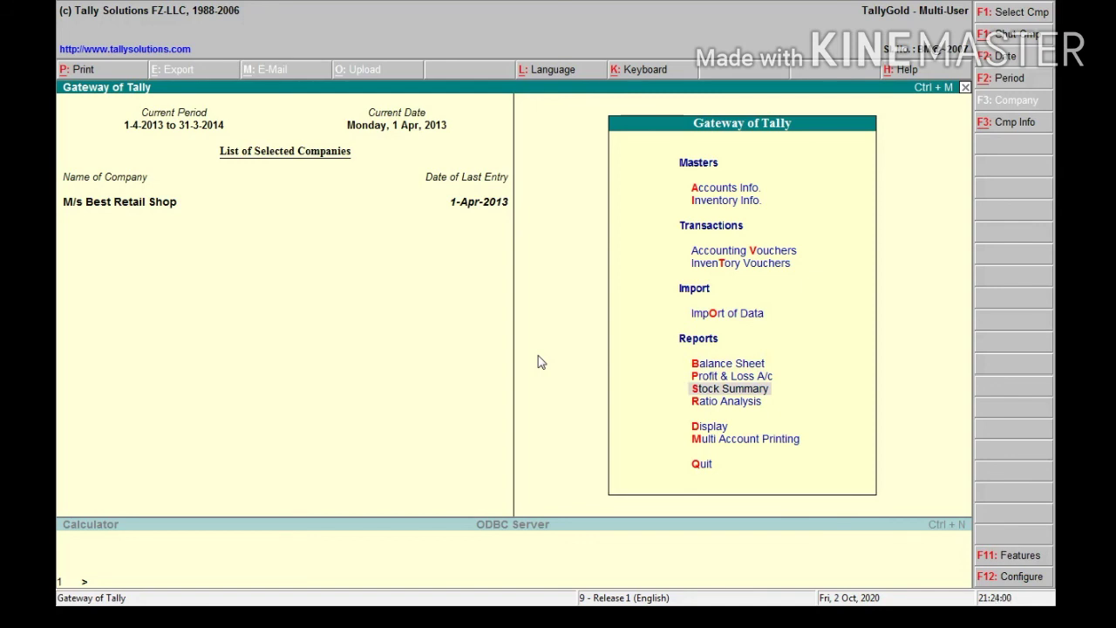
{"action": "key", "text": "Return"}
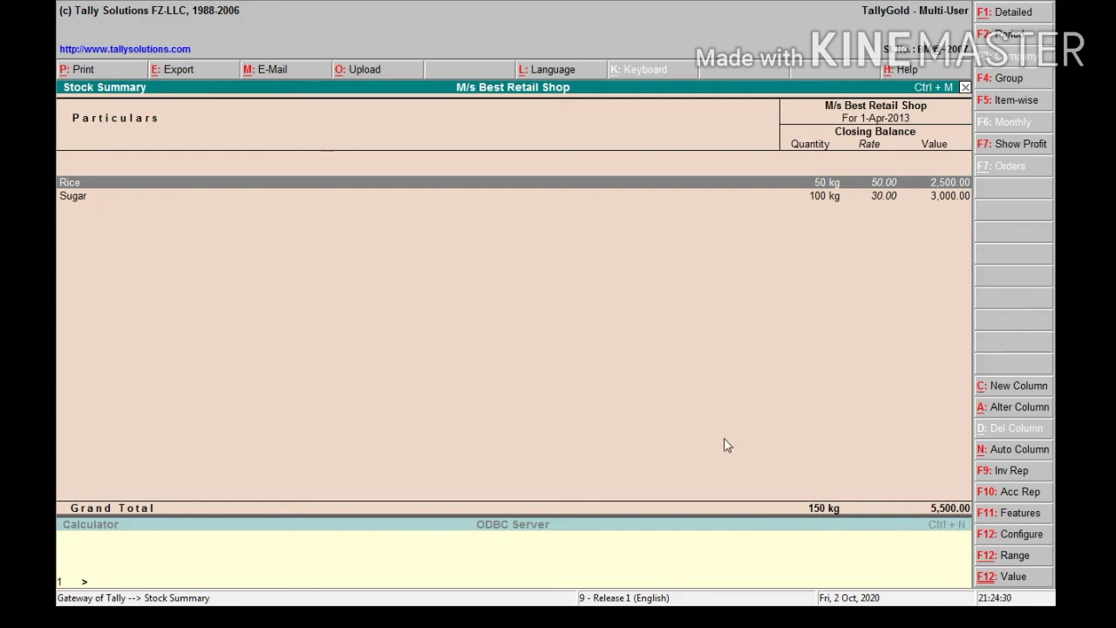
{"action": "key", "text": "Escape"}
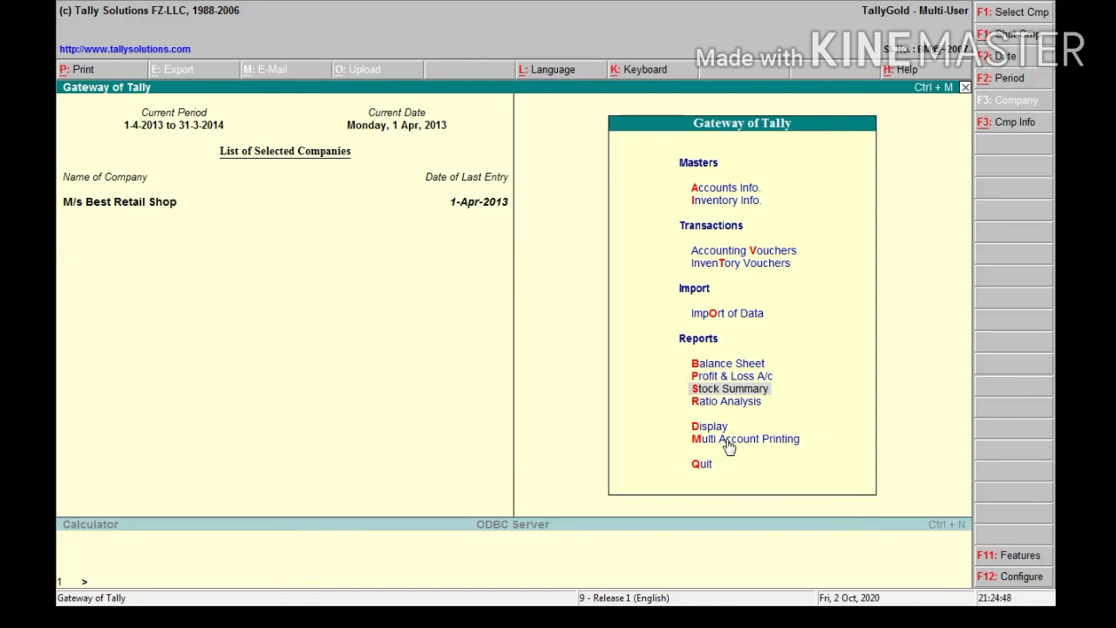
{"action": "key", "text": "Escape"}
{"action": "key", "text": "Return"}
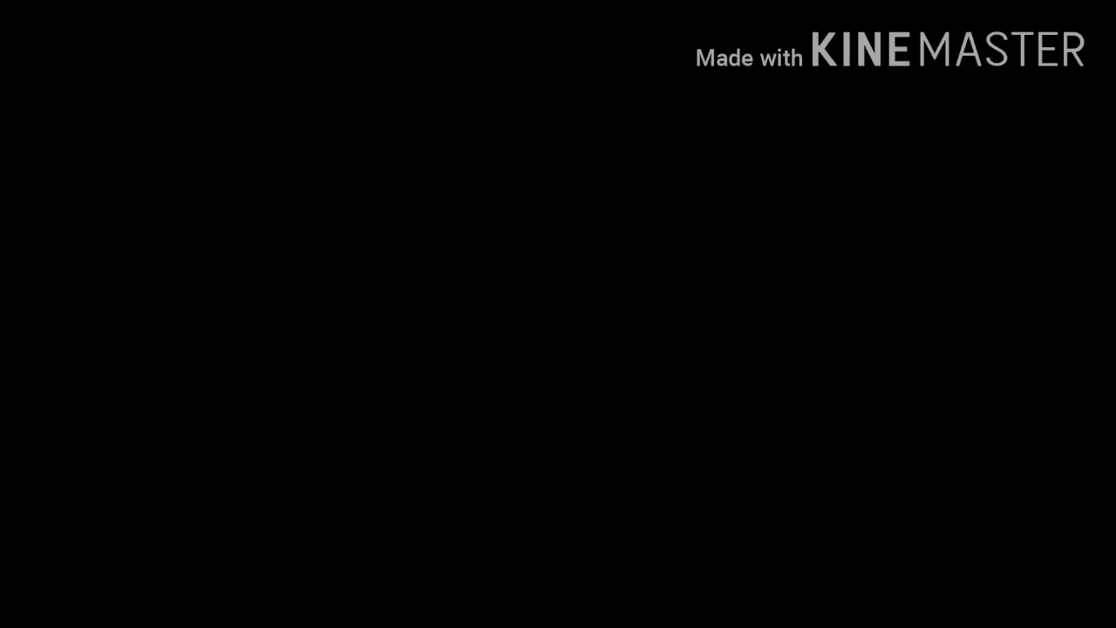